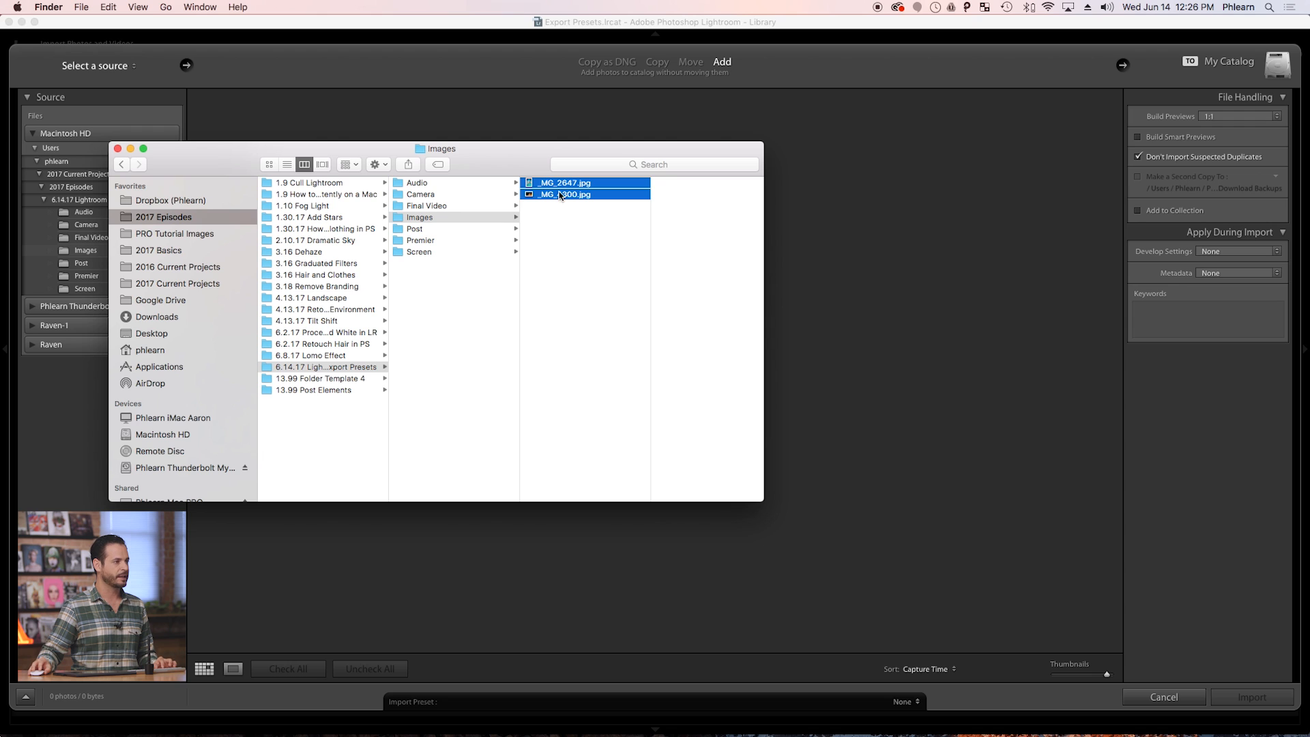
- Import _MG_2647.jpg and _MG_4300.jpg from the Images folder into the catalog with the Add option
left_click_drag(558, 189, 870, 229)
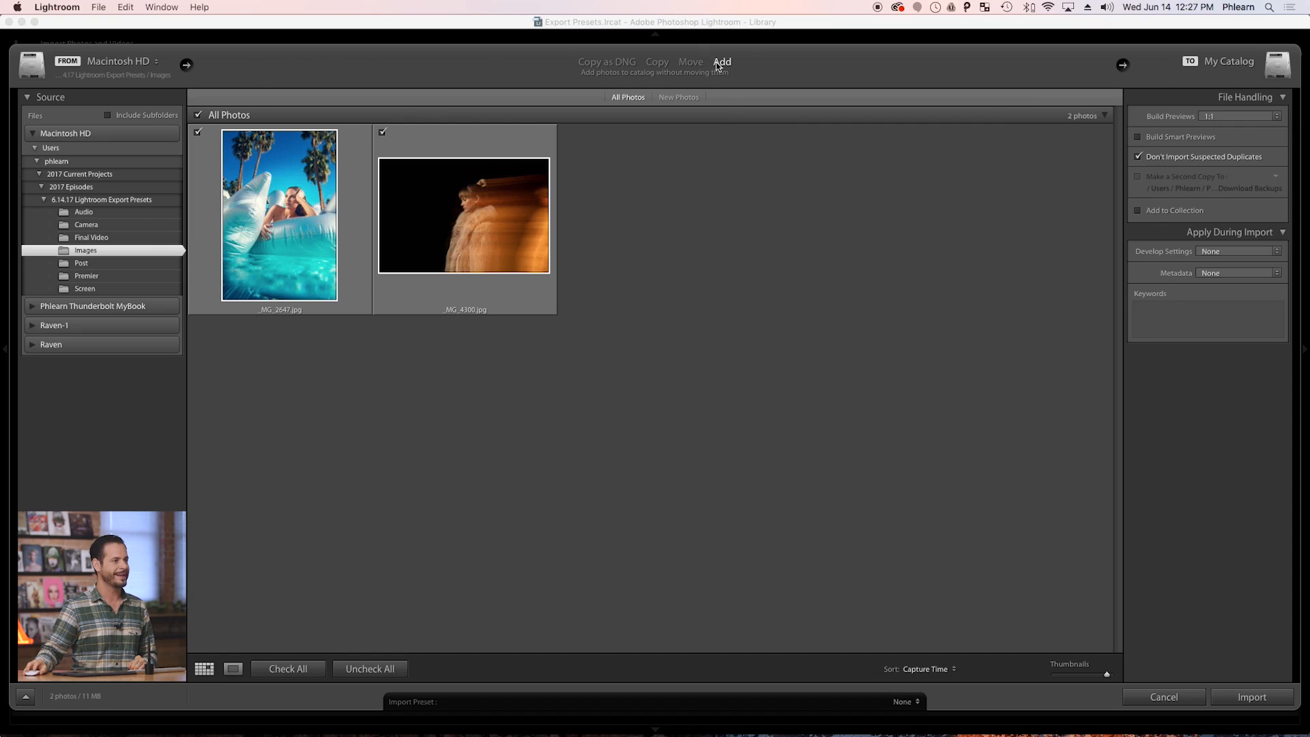
left_click(1228, 698)
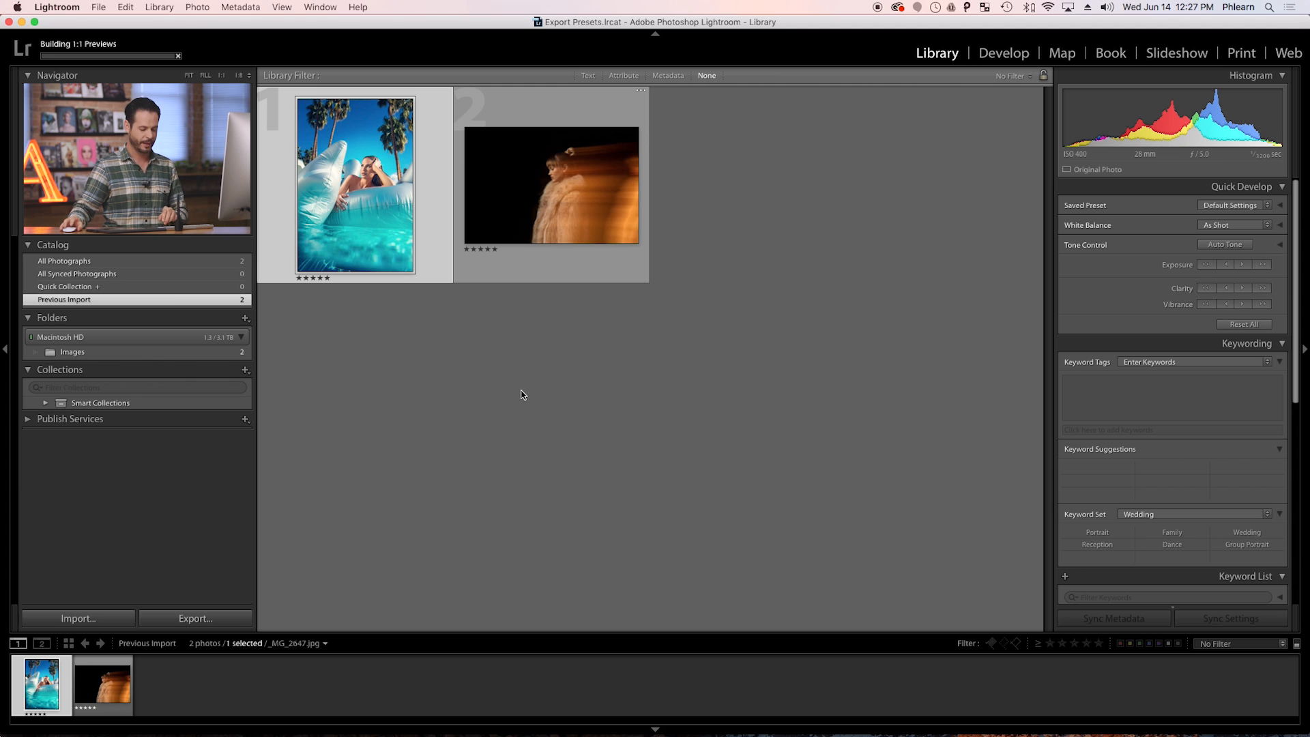
key("=")
key("=")
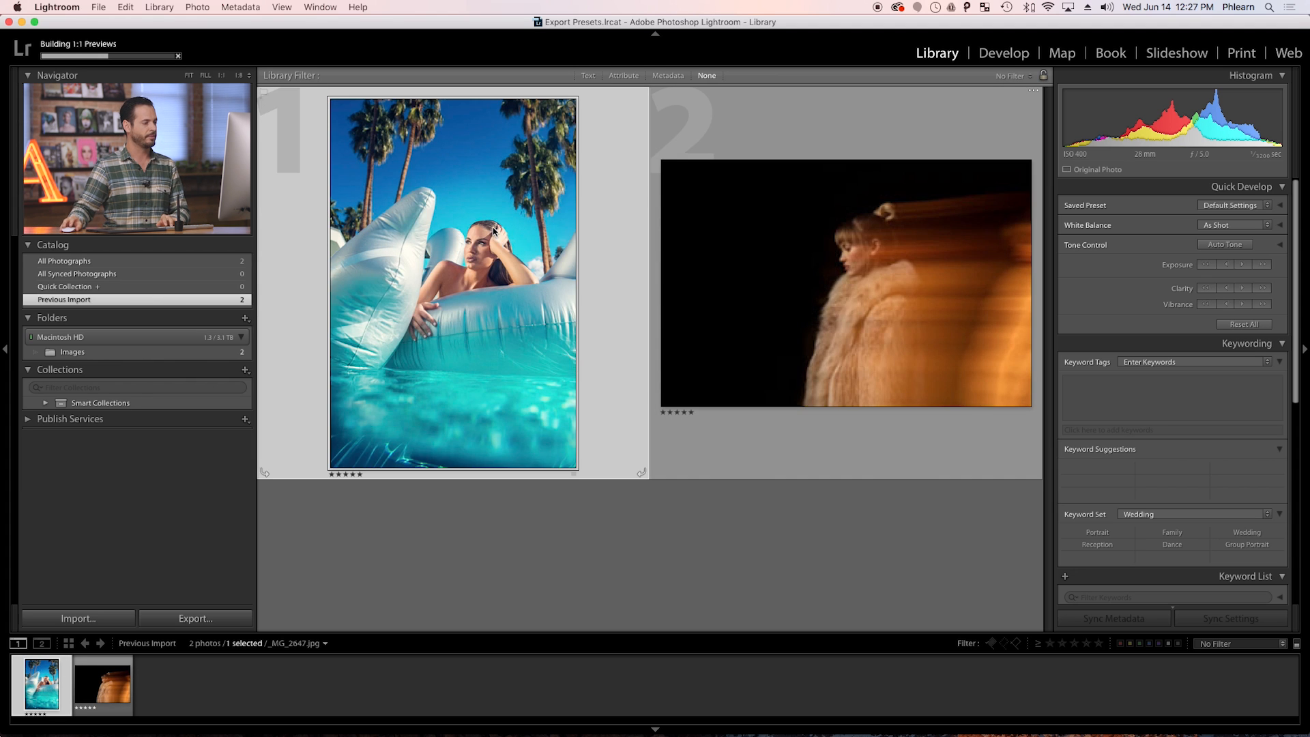
key("-")
key("j")
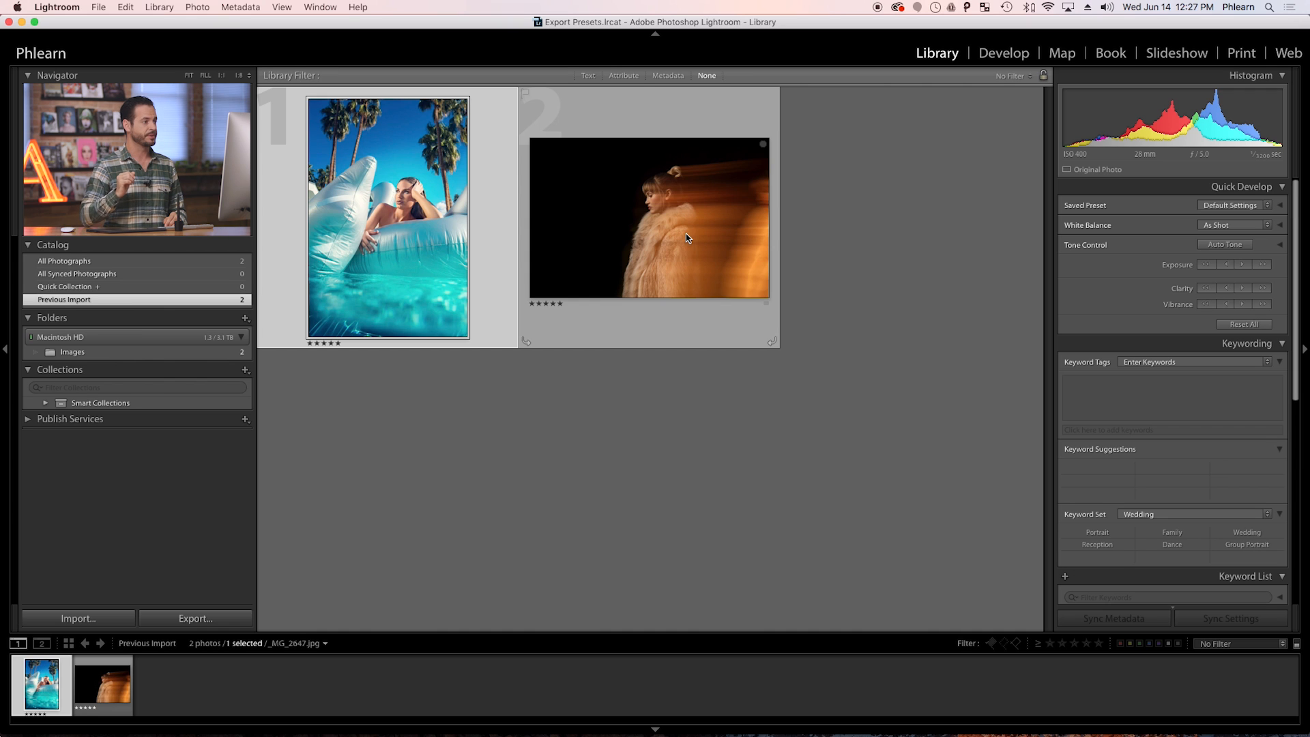
- Crop the pool photo to a 1 x 1 aspect ratio in Develop, framing the woman and the inflatable
left_click(991, 55)
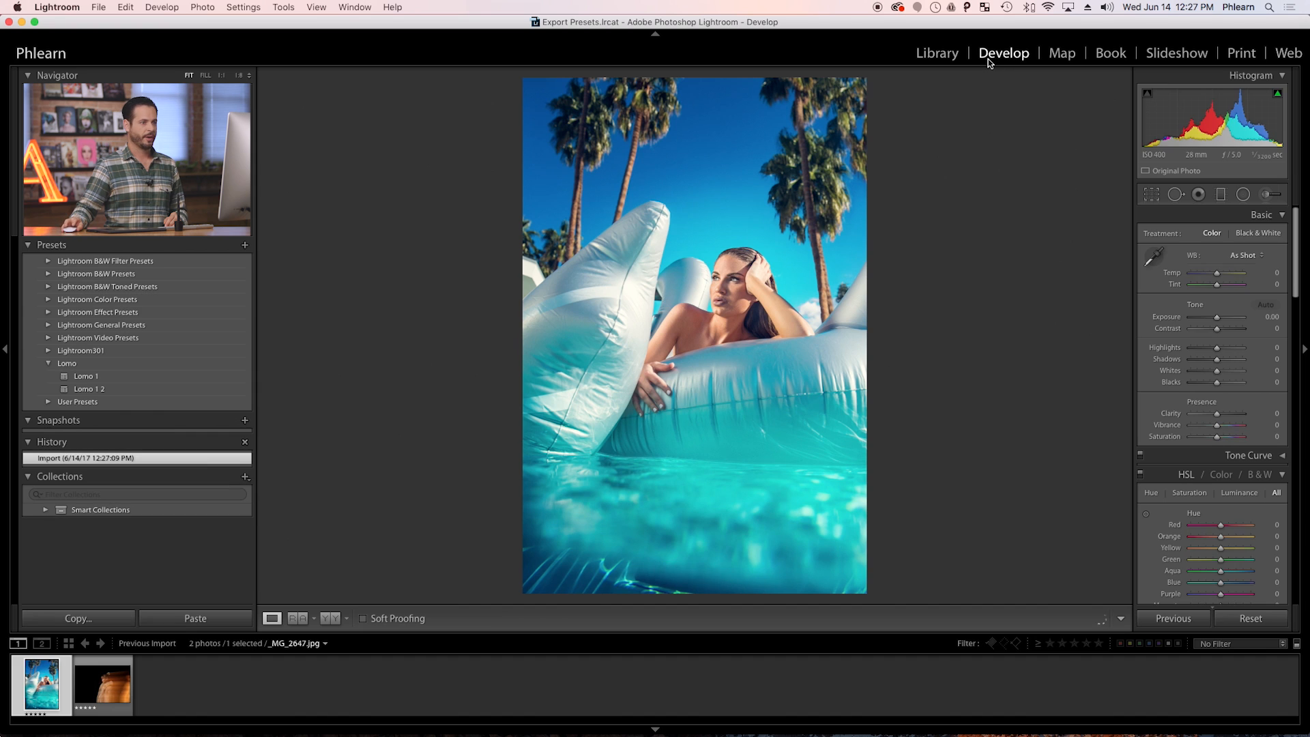
left_click(1152, 196)
left_click(1239, 238)
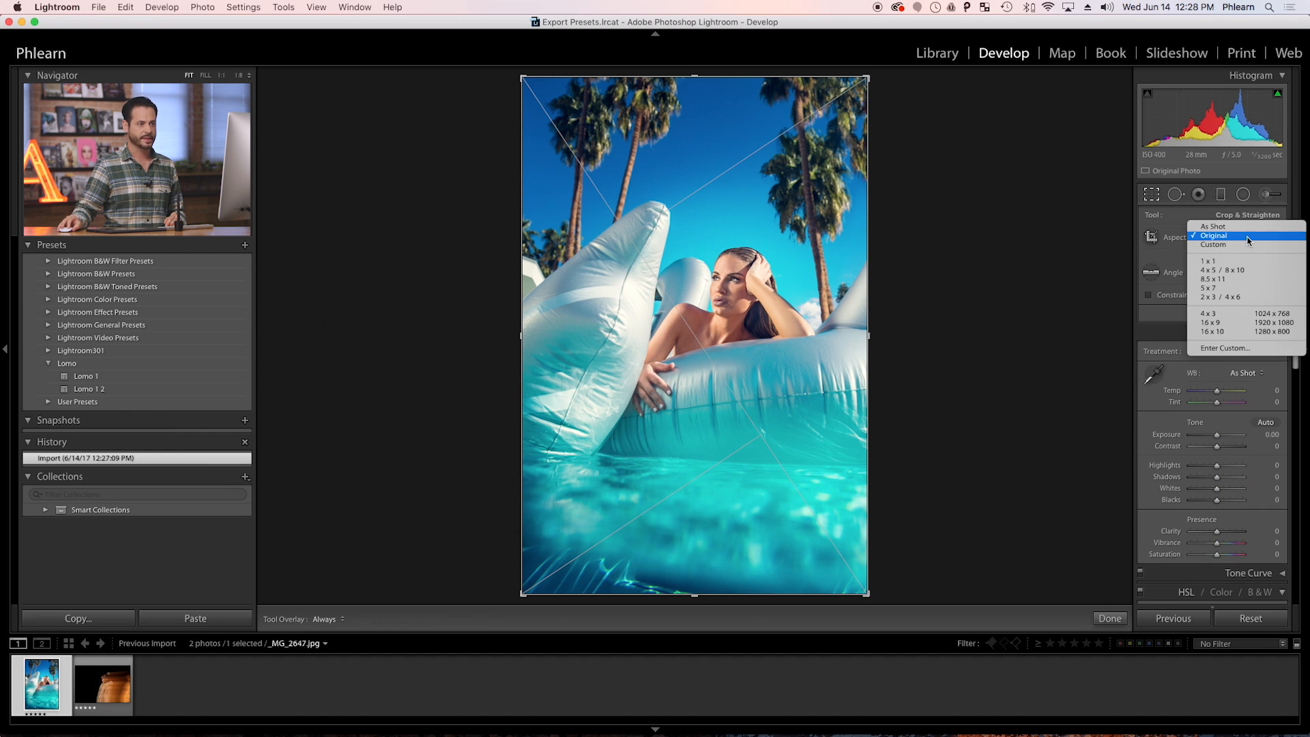
left_click(1226, 262)
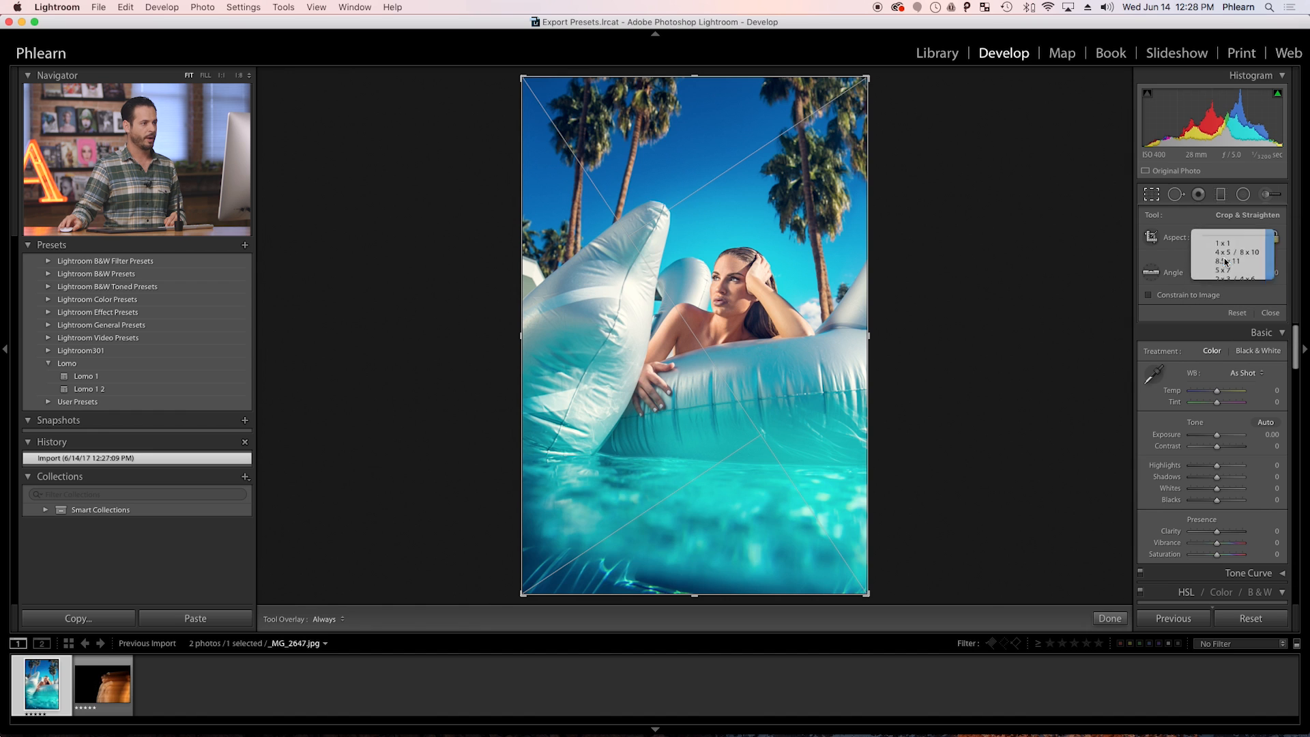
left_click_drag(781, 348, 789, 360)
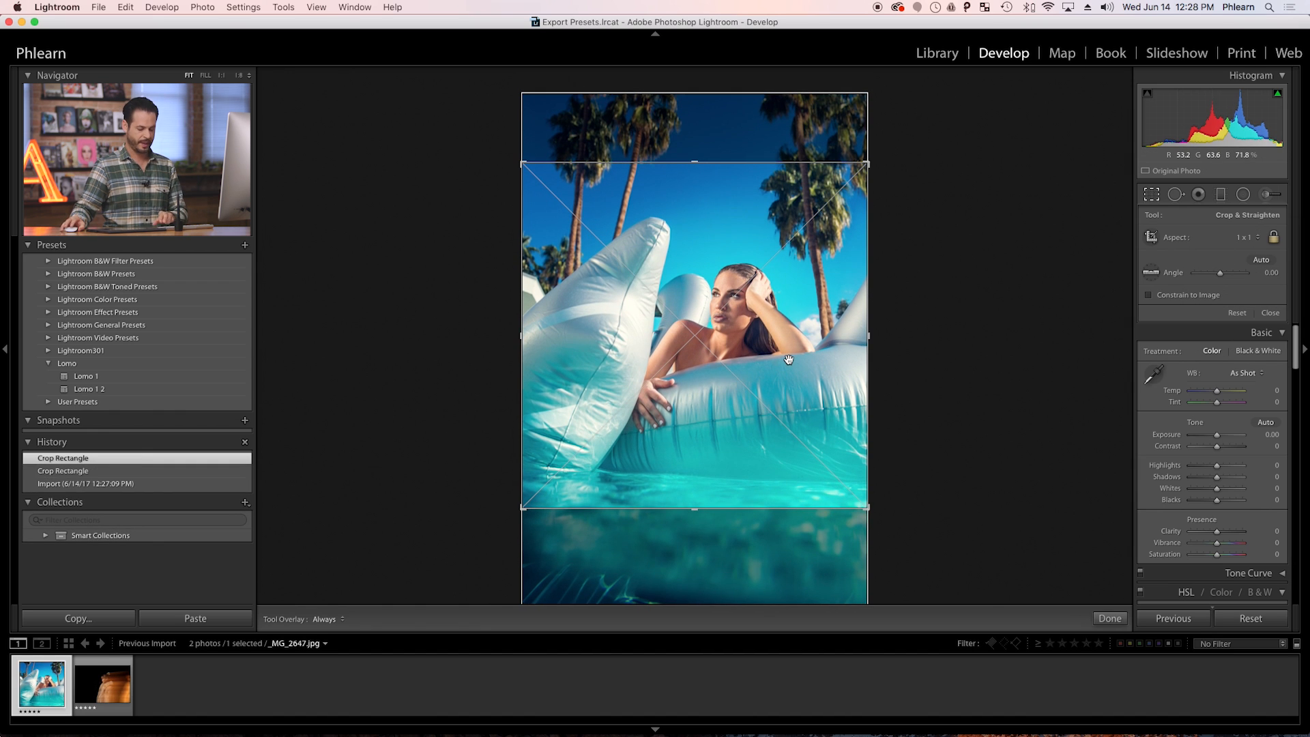
key("Return")
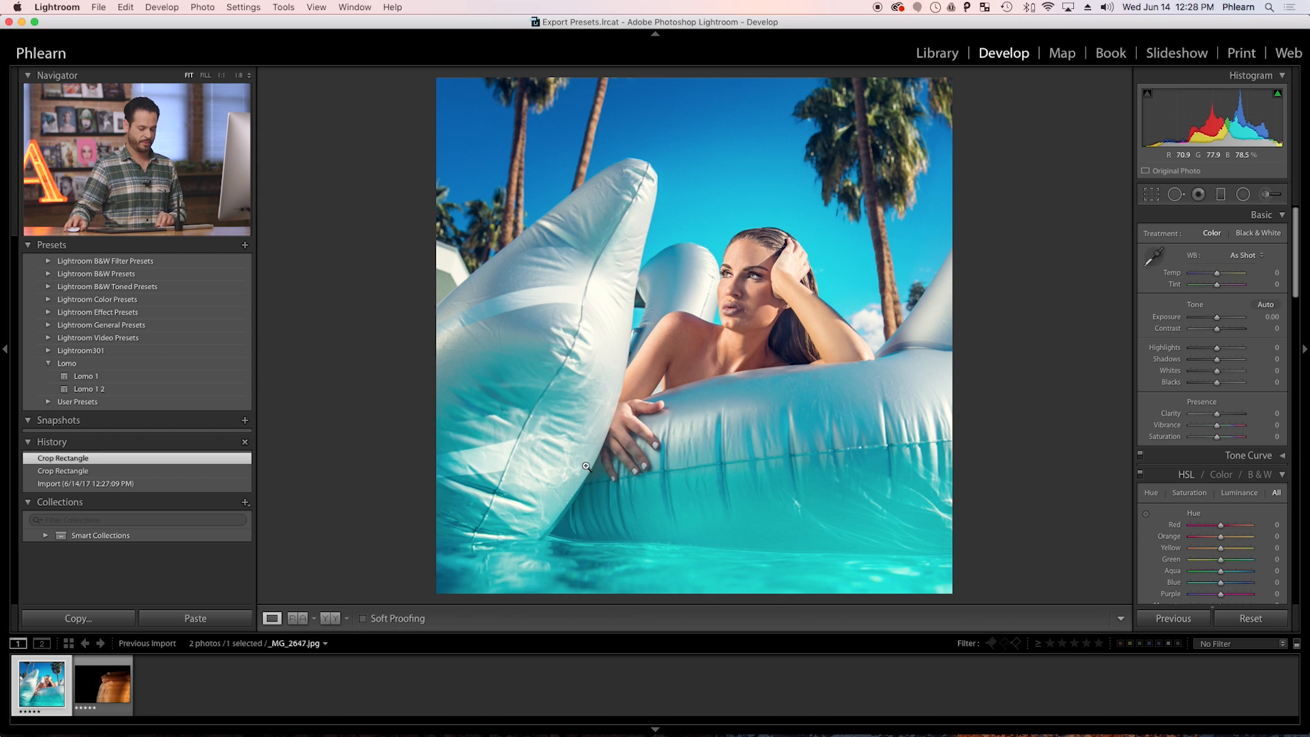
- Crop the fur coat photo _MG_4300.jpg to 1 x 1, moving the woman closer to the middle of the frame
key("Right")
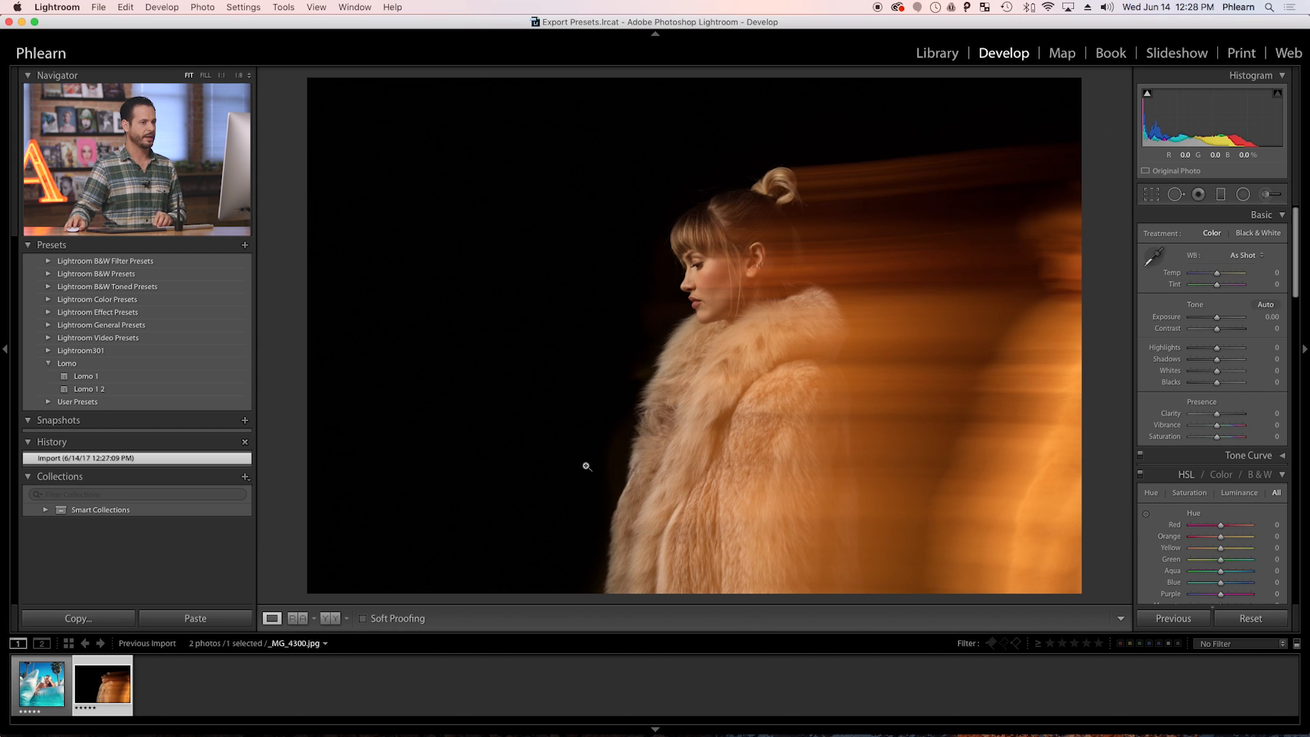
left_click(1153, 195)
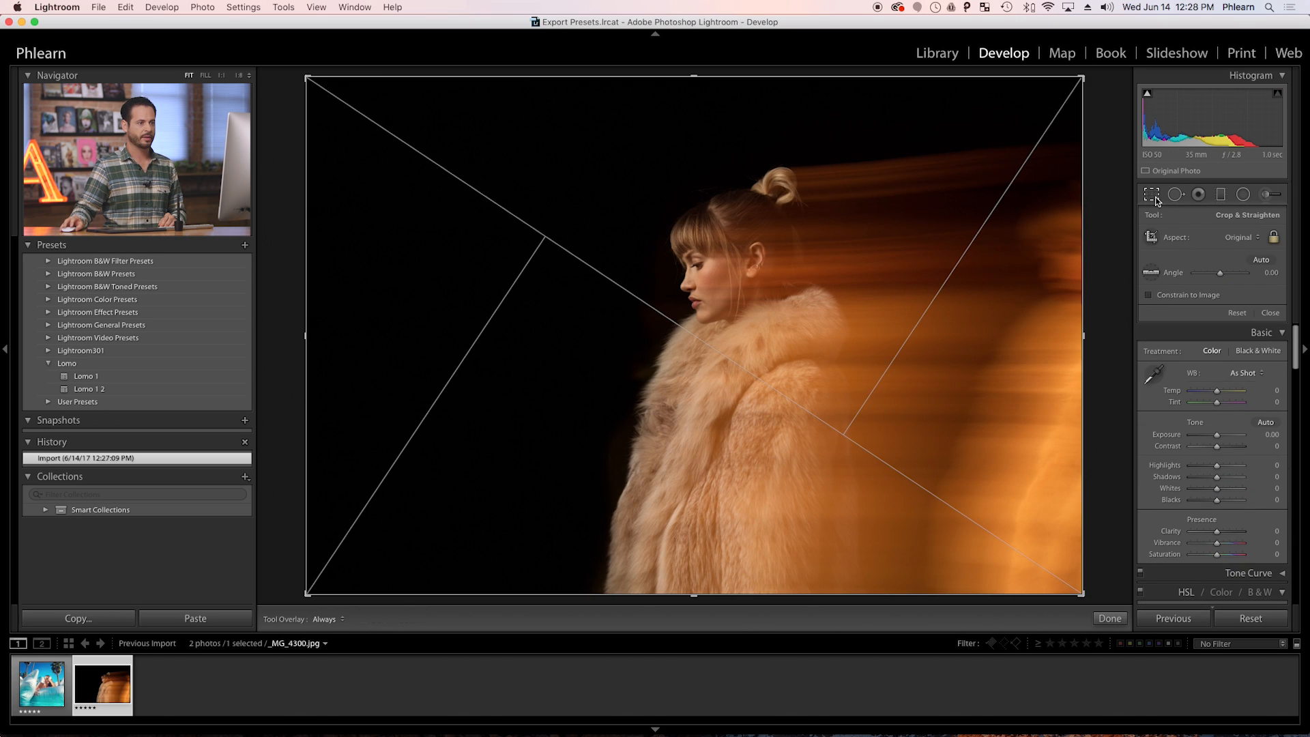
left_click(1246, 240)
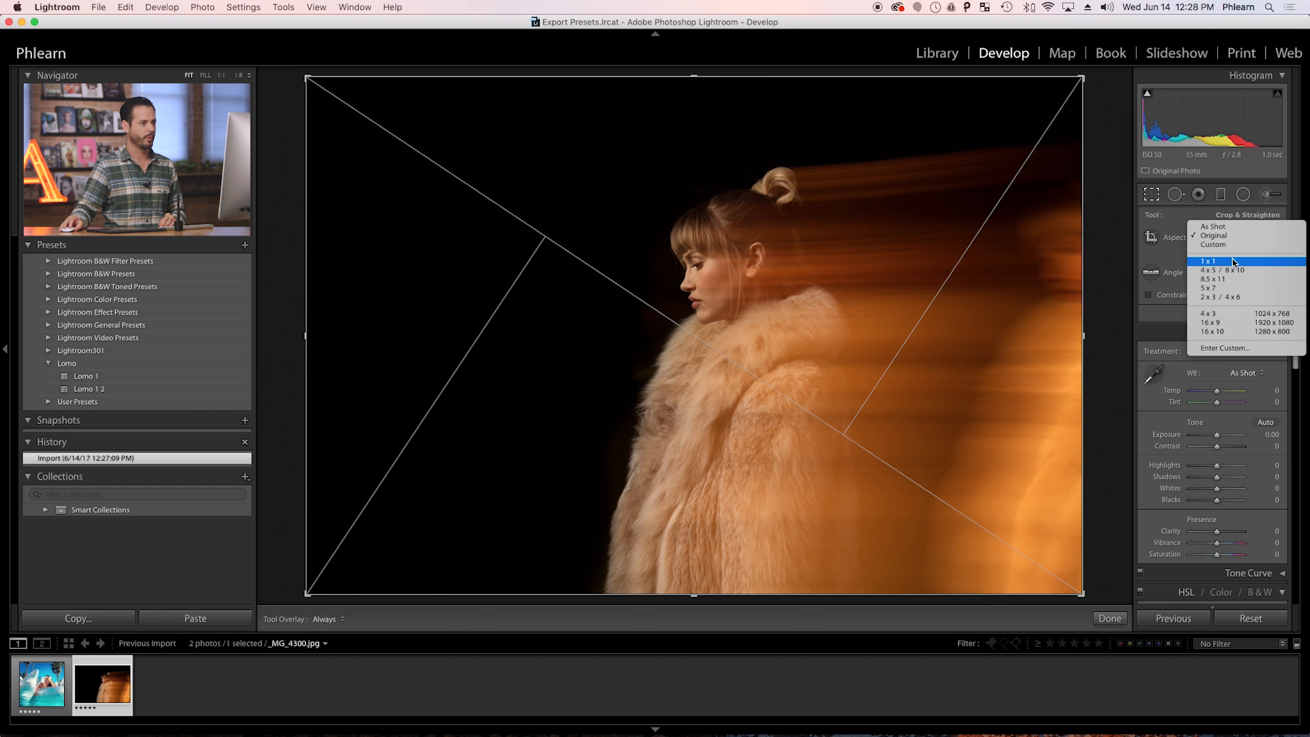
left_click(1234, 262)
left_click_drag(801, 331, 683, 334)
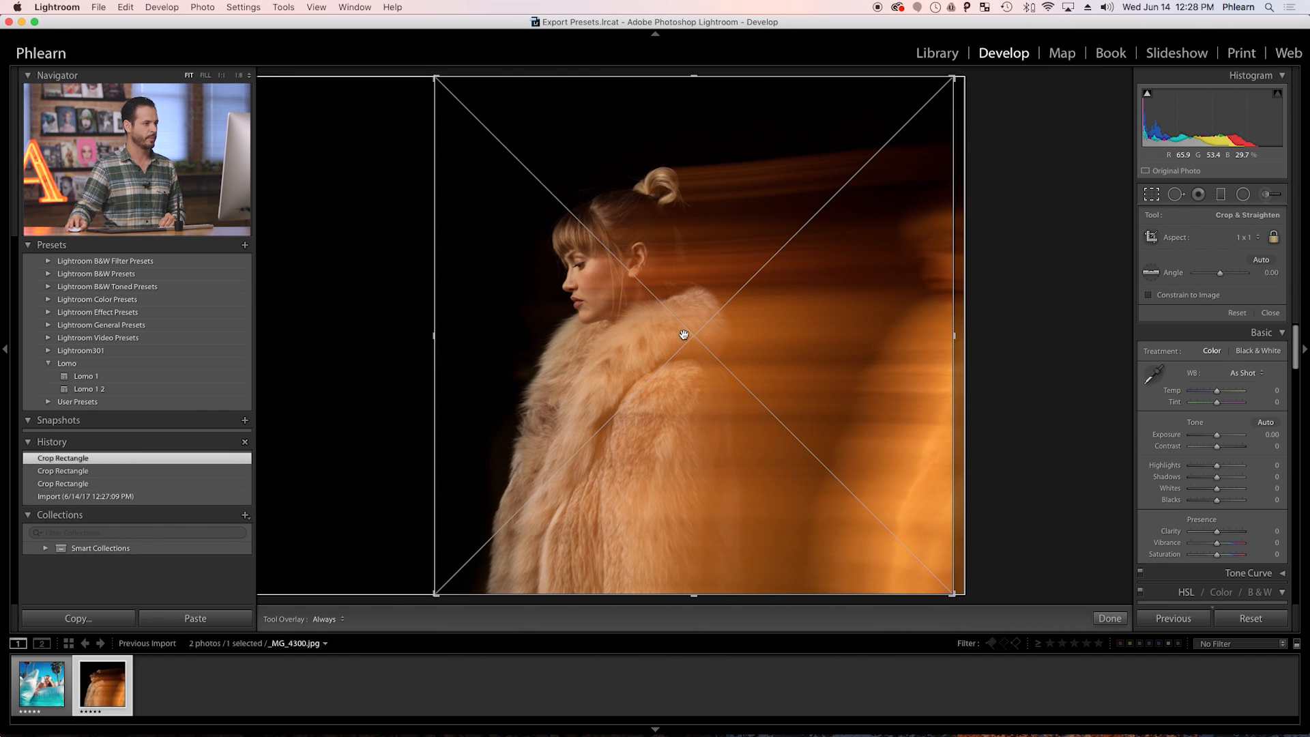
key("Return")
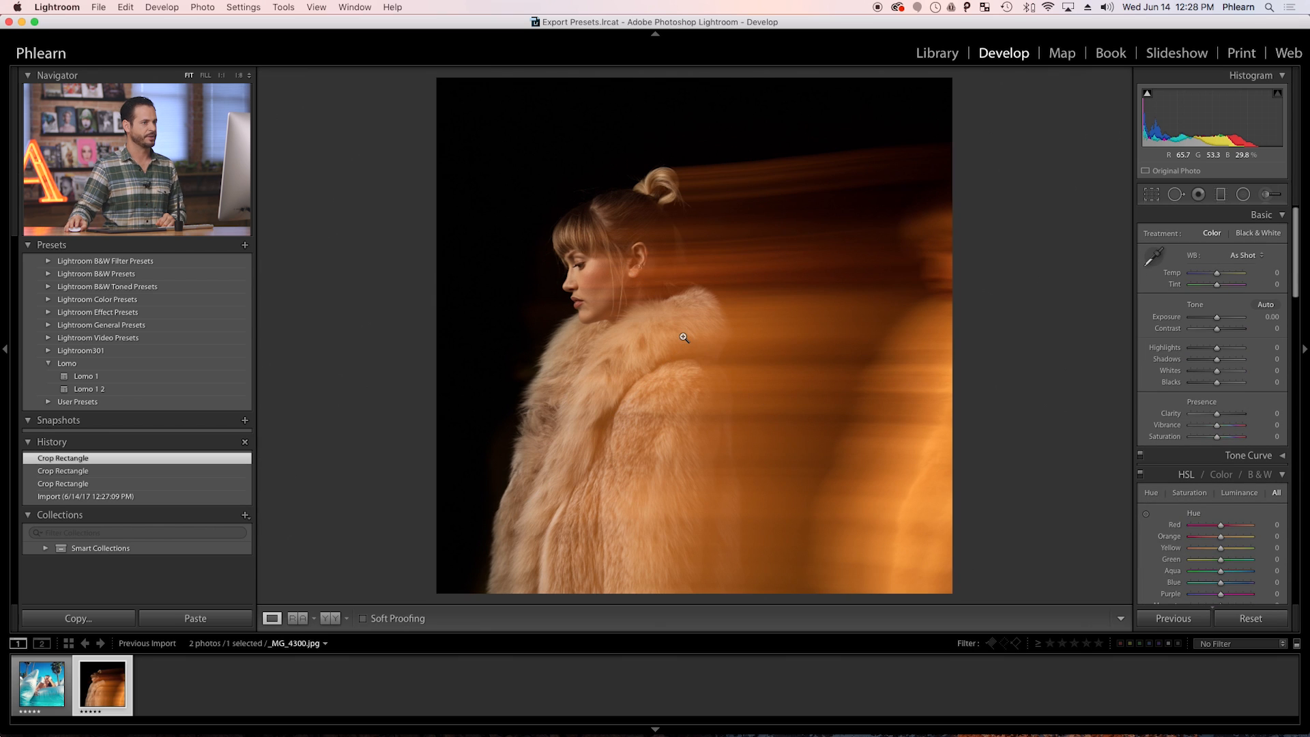
- Open the export settings for the fur coat photo from the Library and use "Choose folder later (useful for presets)" as the export location
left_click(936, 54)
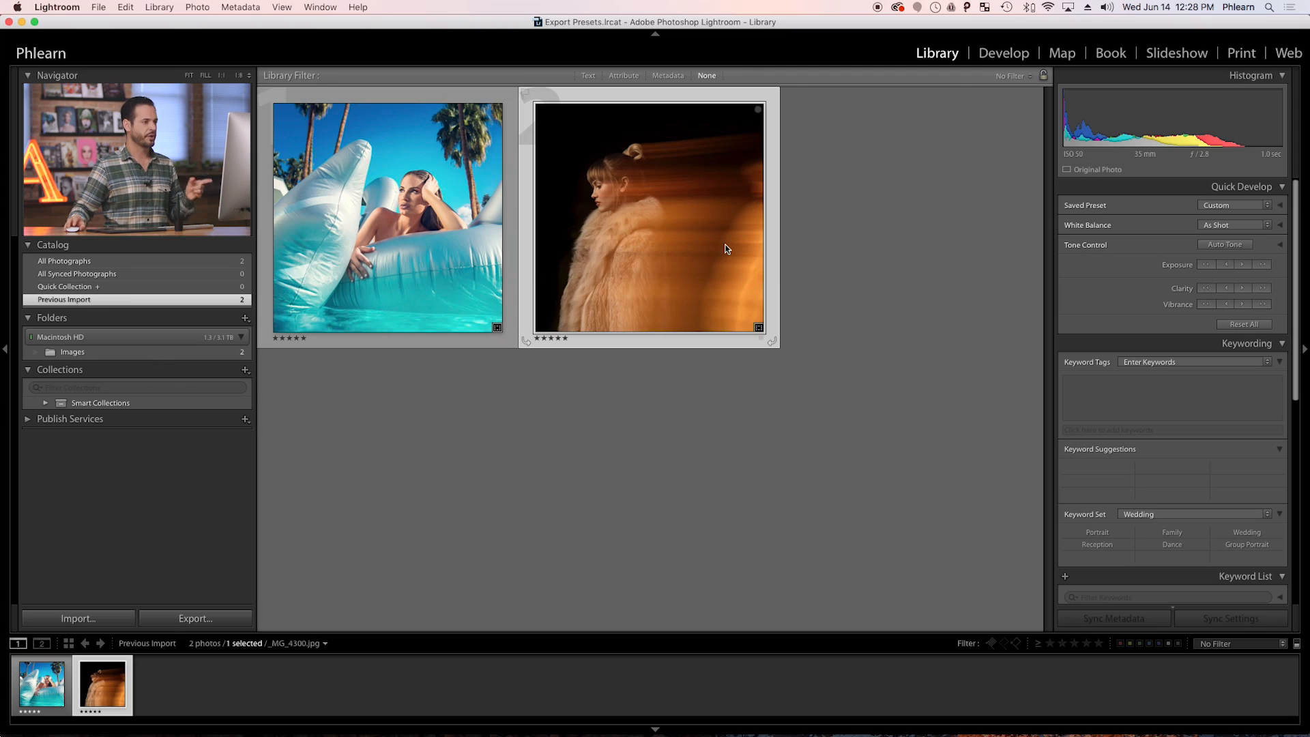
right_click(644, 203)
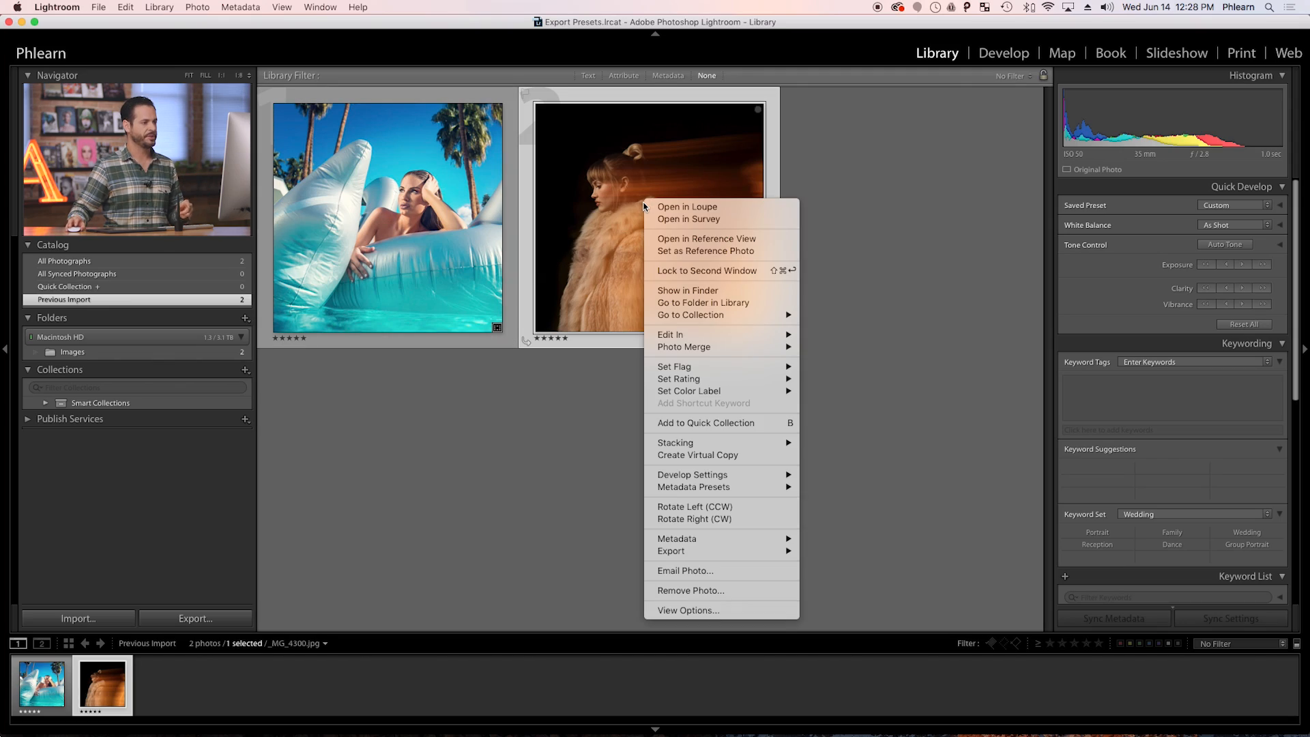
mouse_move(725, 551)
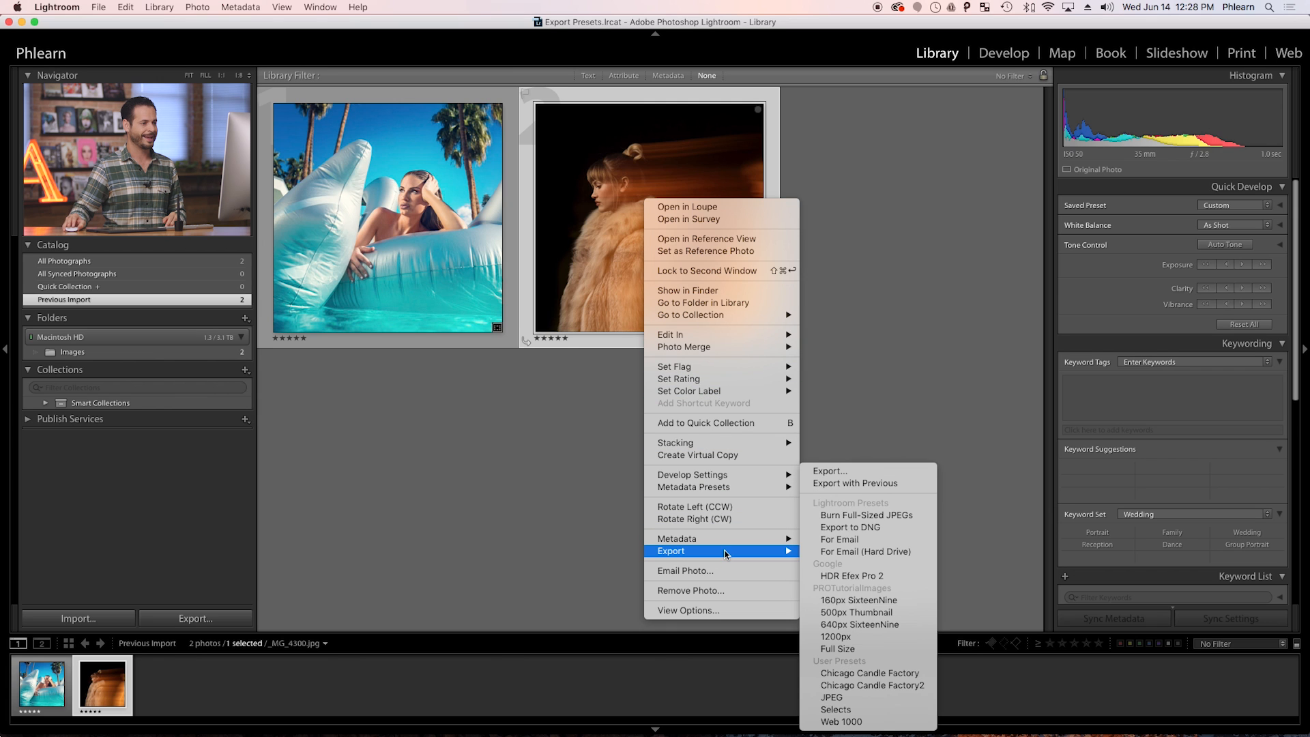
left_click(871, 473)
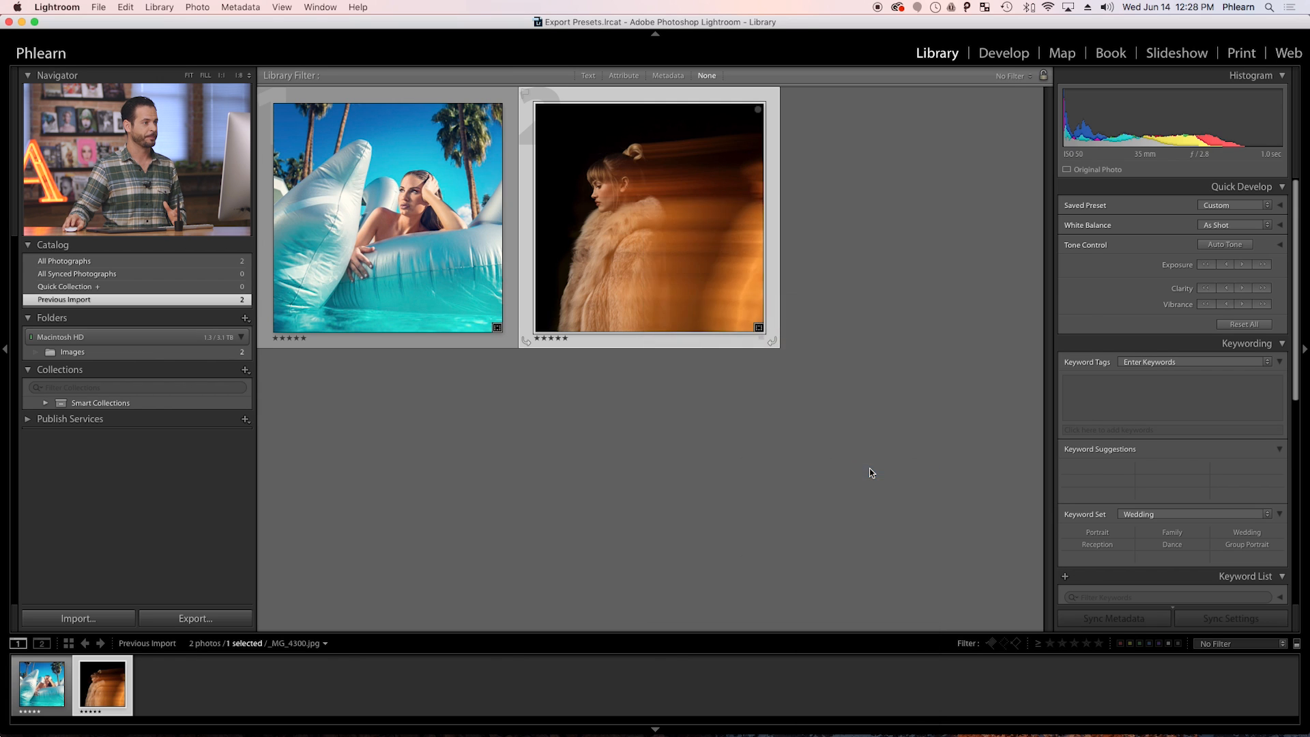
left_click_drag(668, 22, 569, 28)
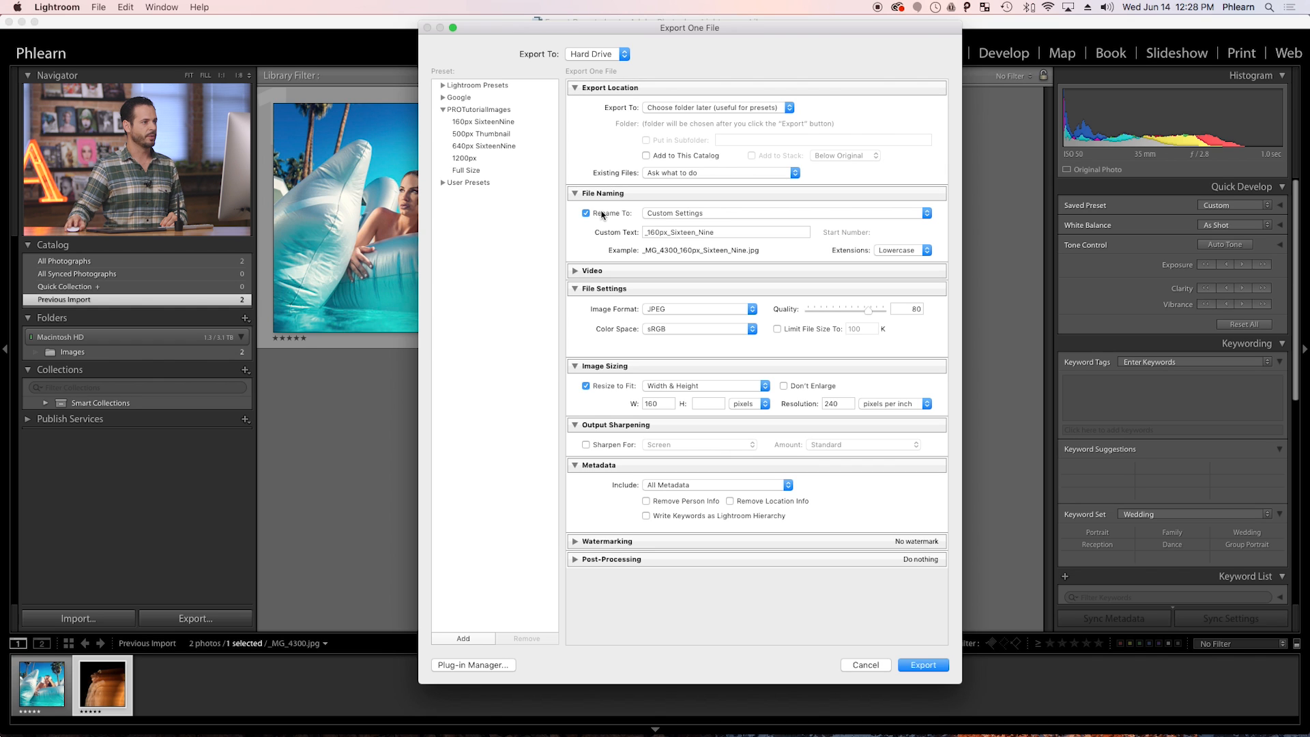
left_click(678, 108)
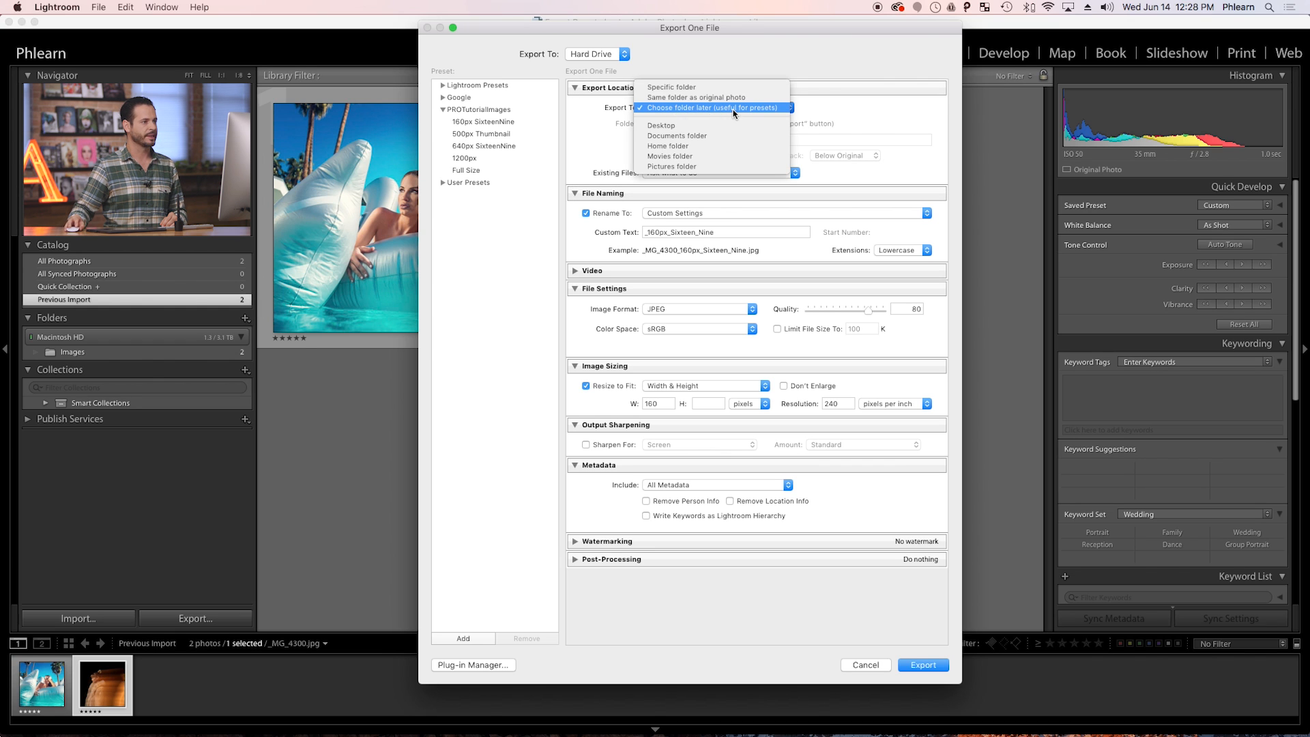
left_click(704, 109)
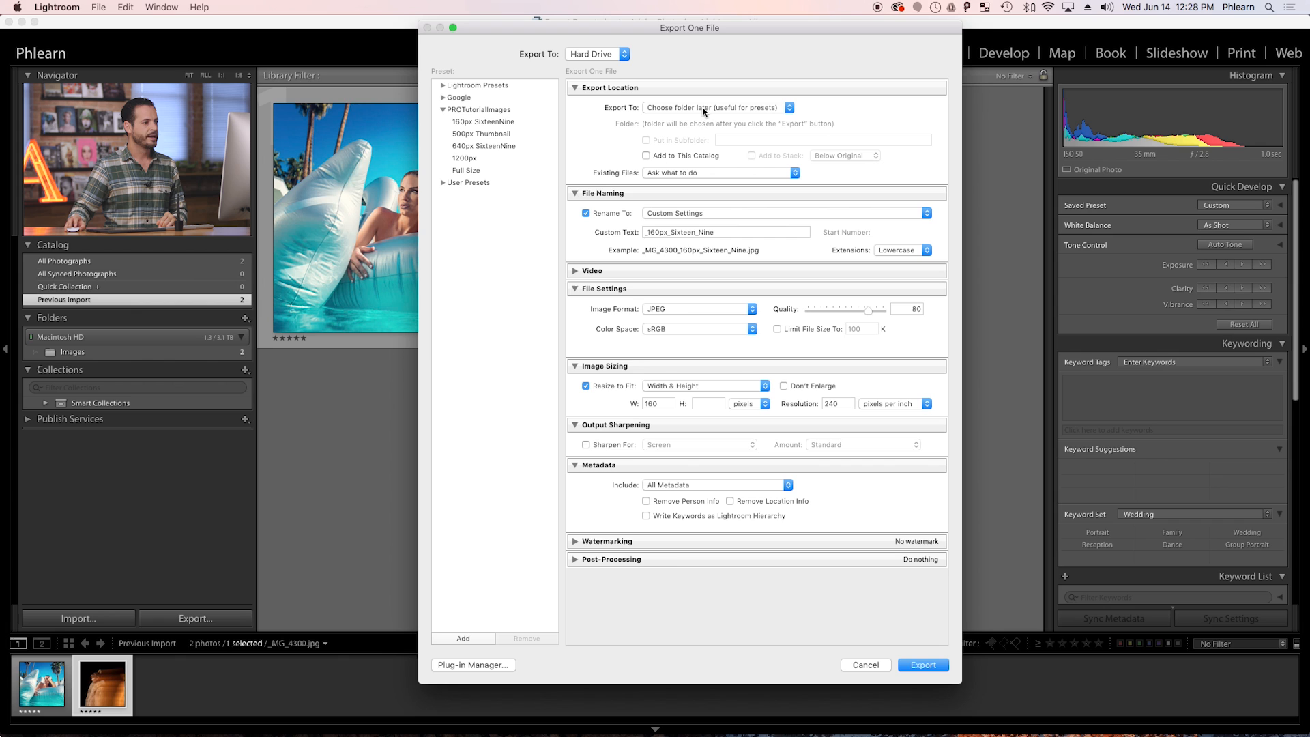
- With renaming enabled, rebuild the export filename template as Filename followed by Custom Text
left_click(614, 212)
left_click(614, 212)
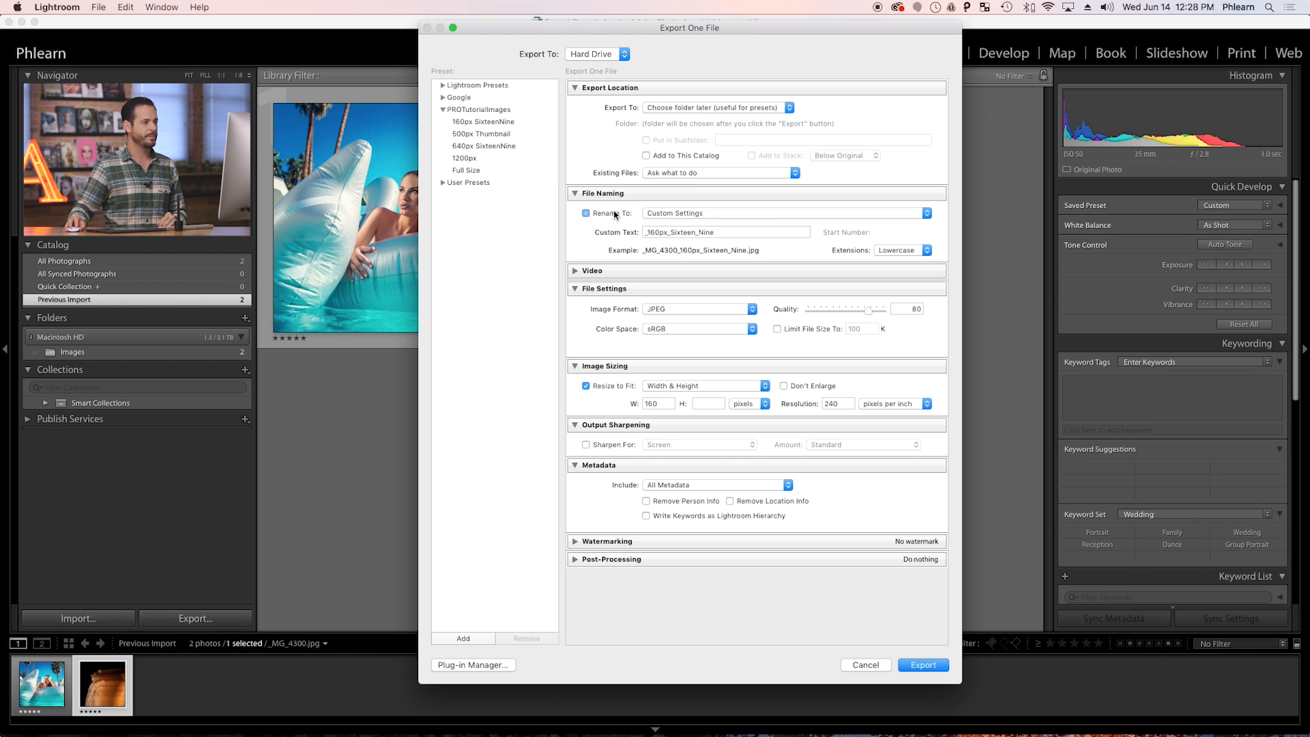
left_click(748, 218)
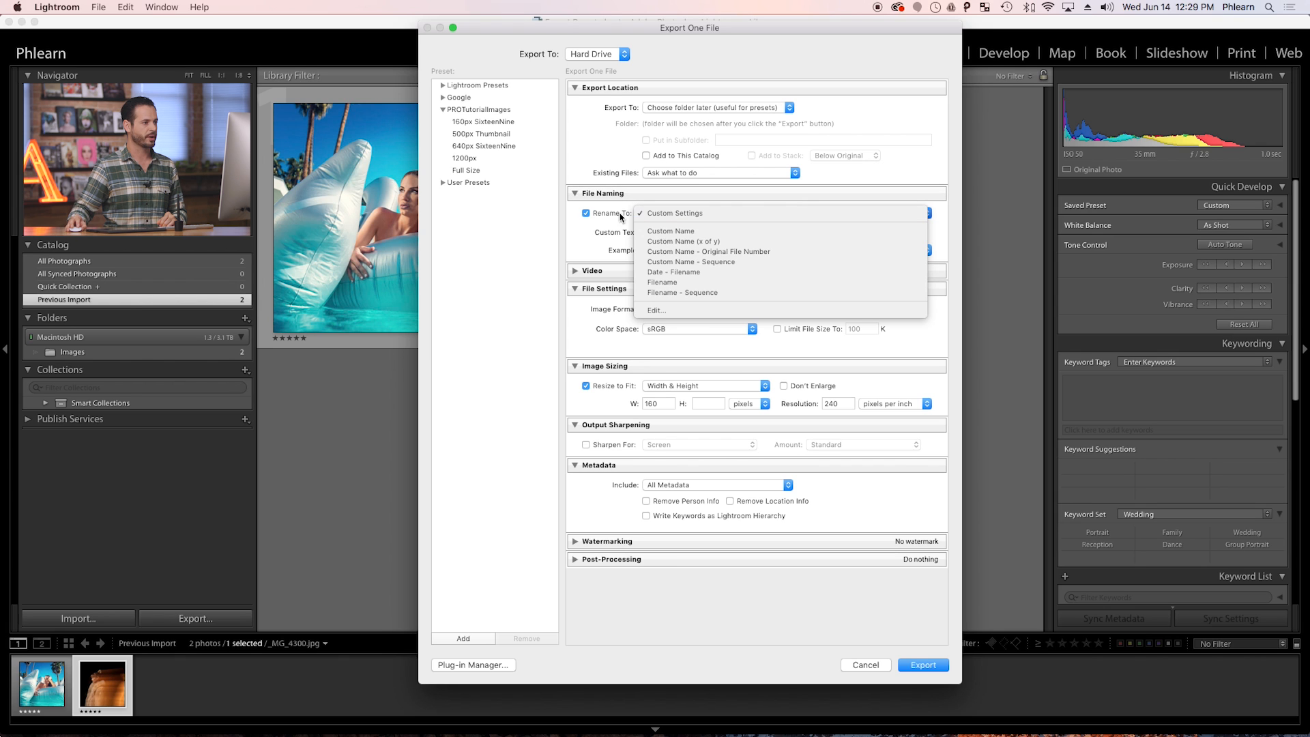
left_click(696, 310)
left_click_drag(880, 232, 779, 244)
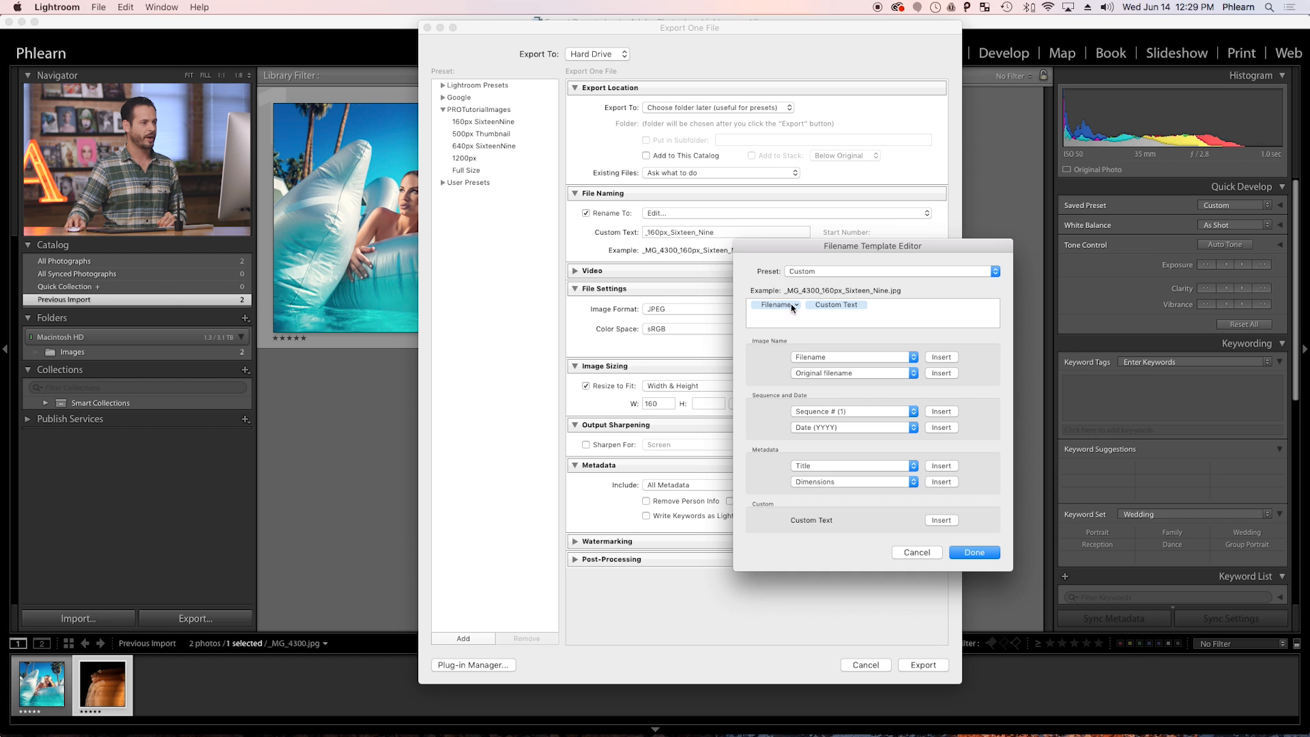
left_click(938, 313)
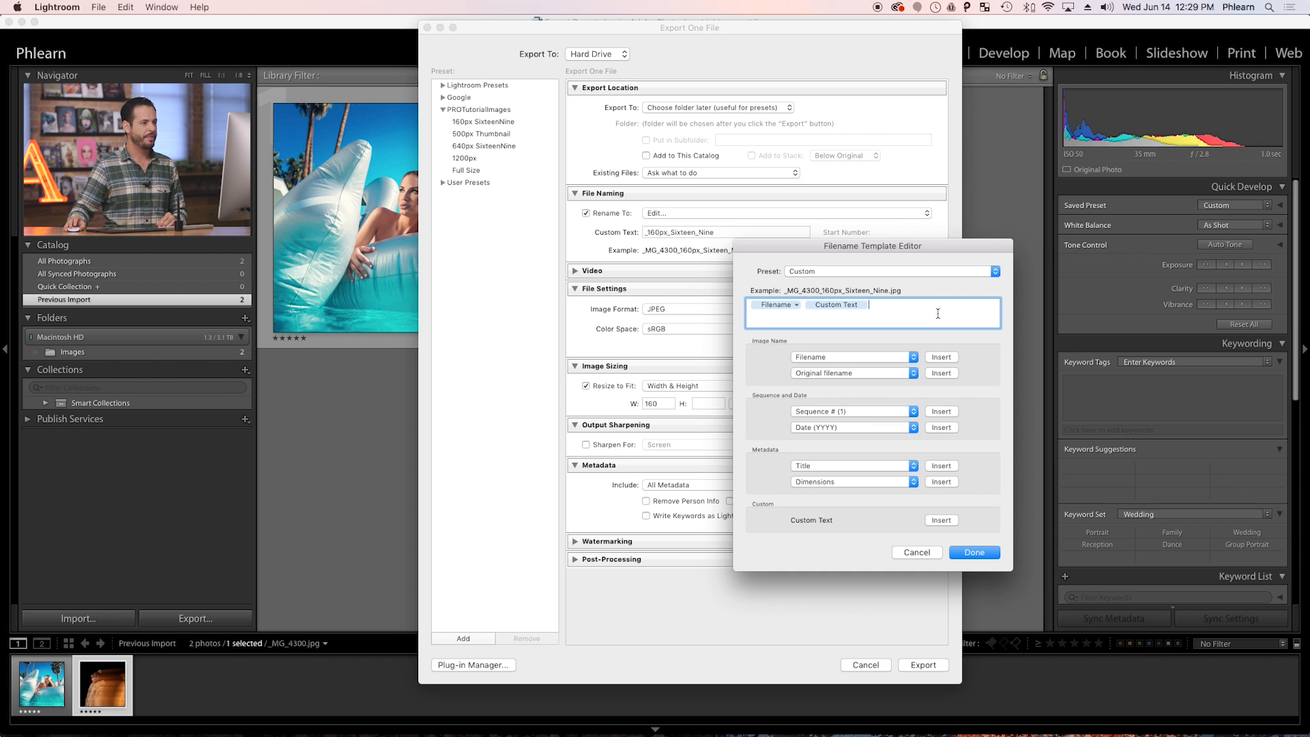
key("BackSpace")
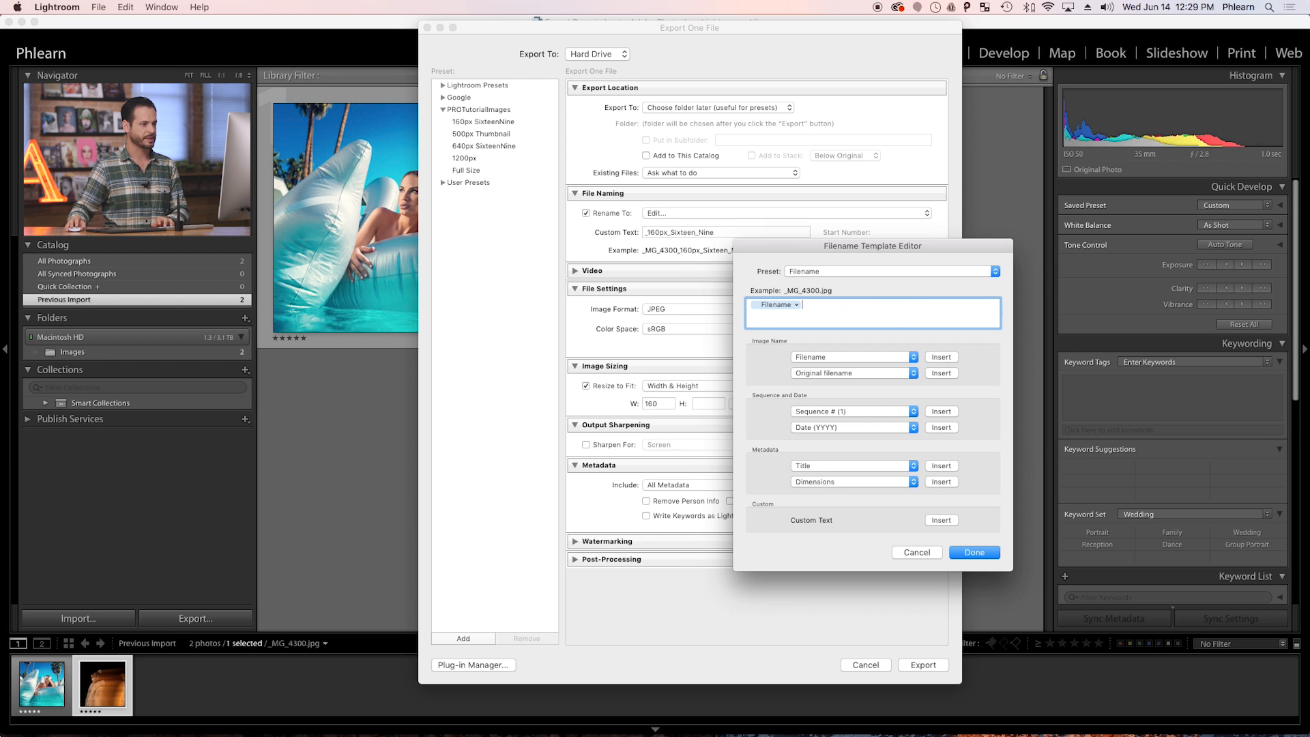
key("BackSpace")
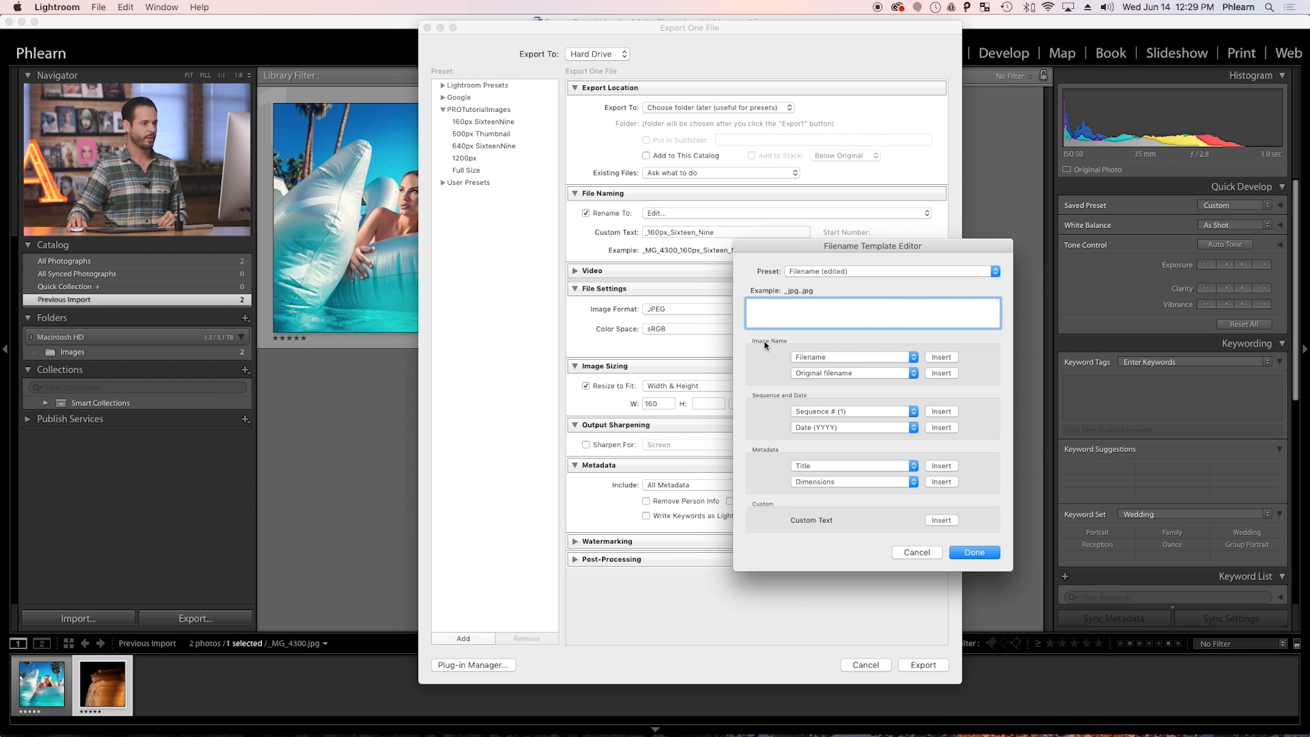
left_click(941, 358)
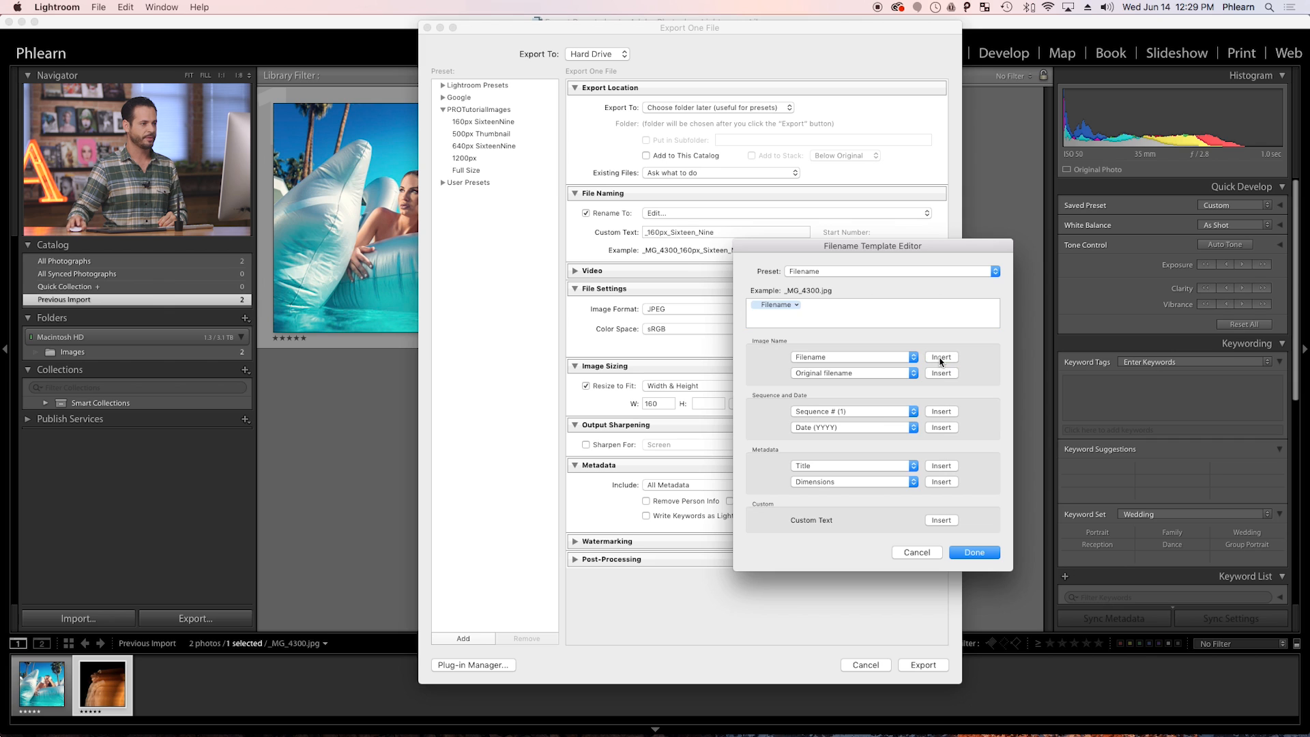
left_click(942, 520)
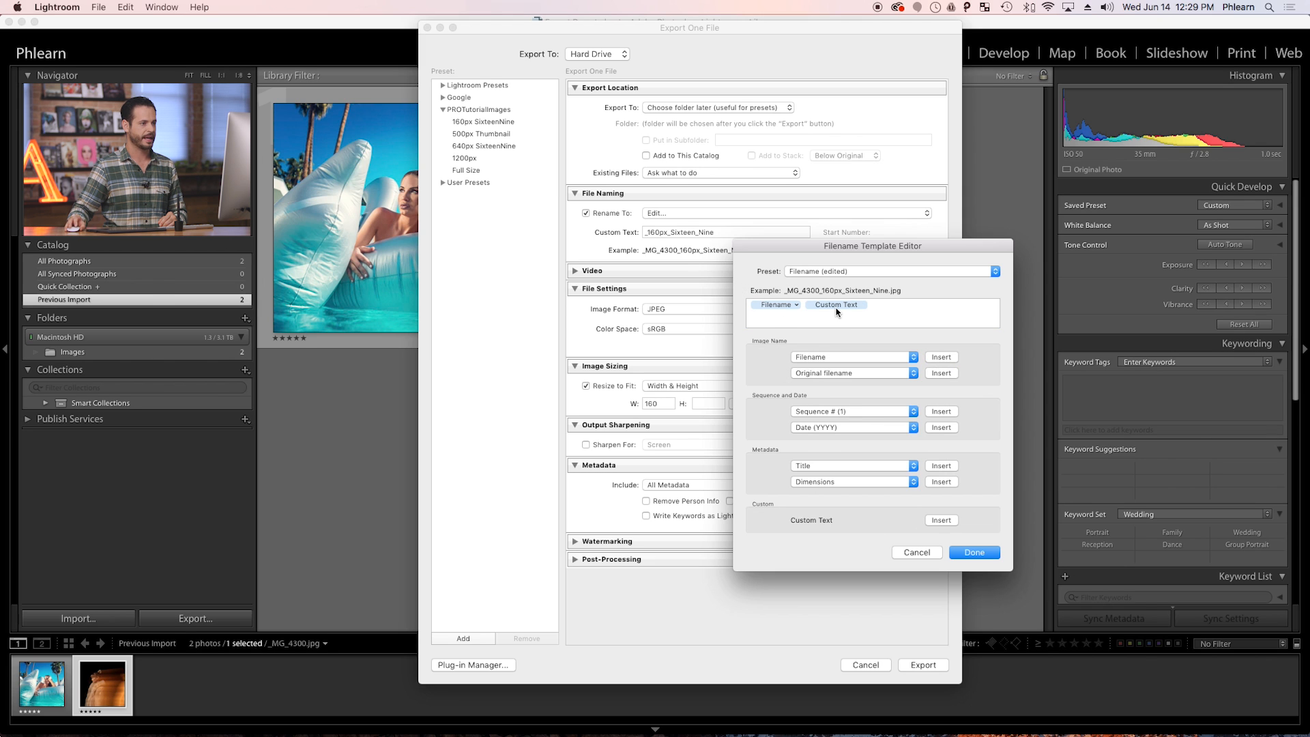
left_click(995, 557)
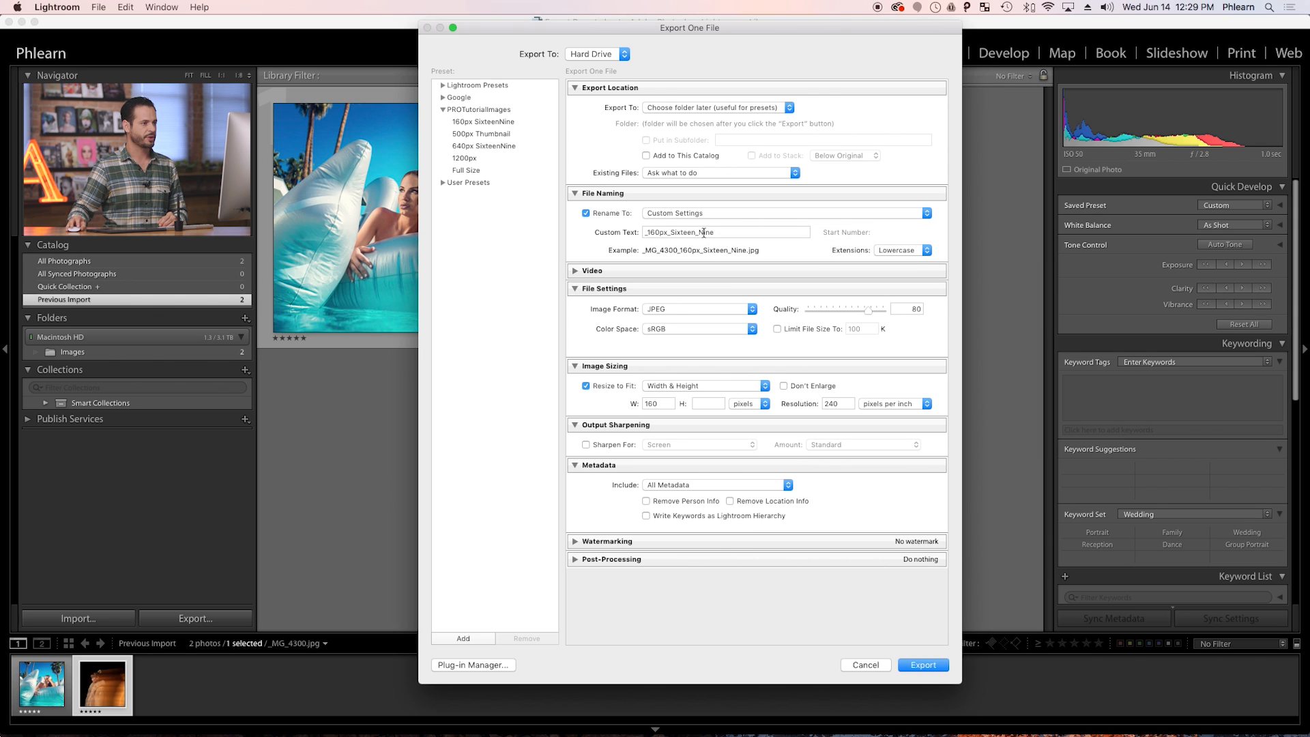
- Set the custom text of the exported file name to "_1080_Instagram"
left_click(736, 233)
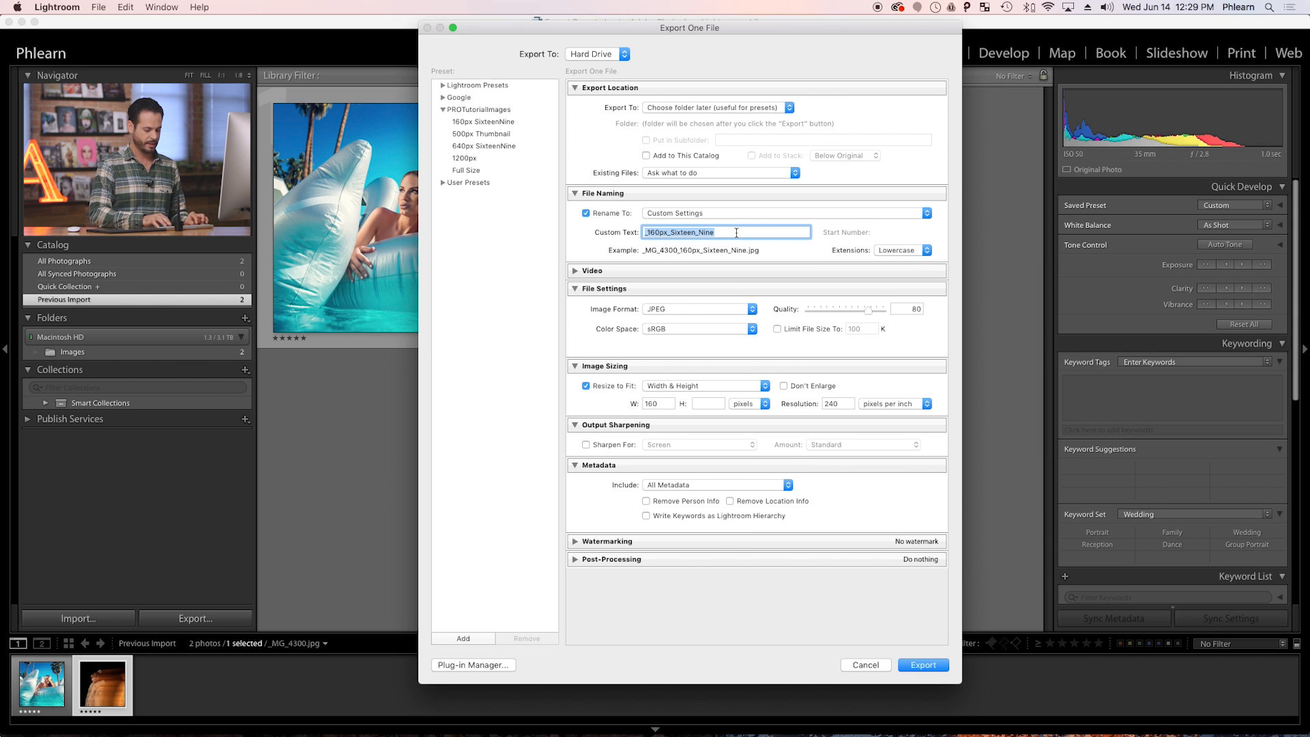
type("_1080_Ins")
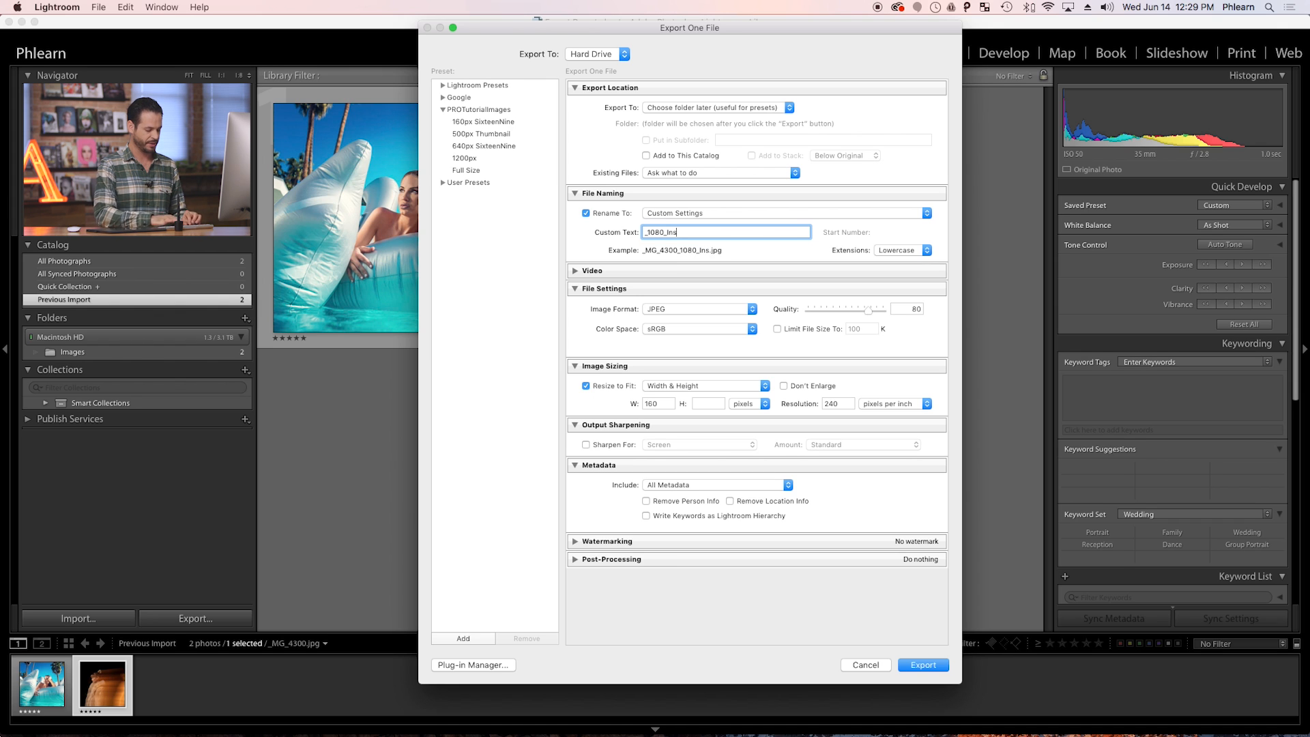
type("tagram")
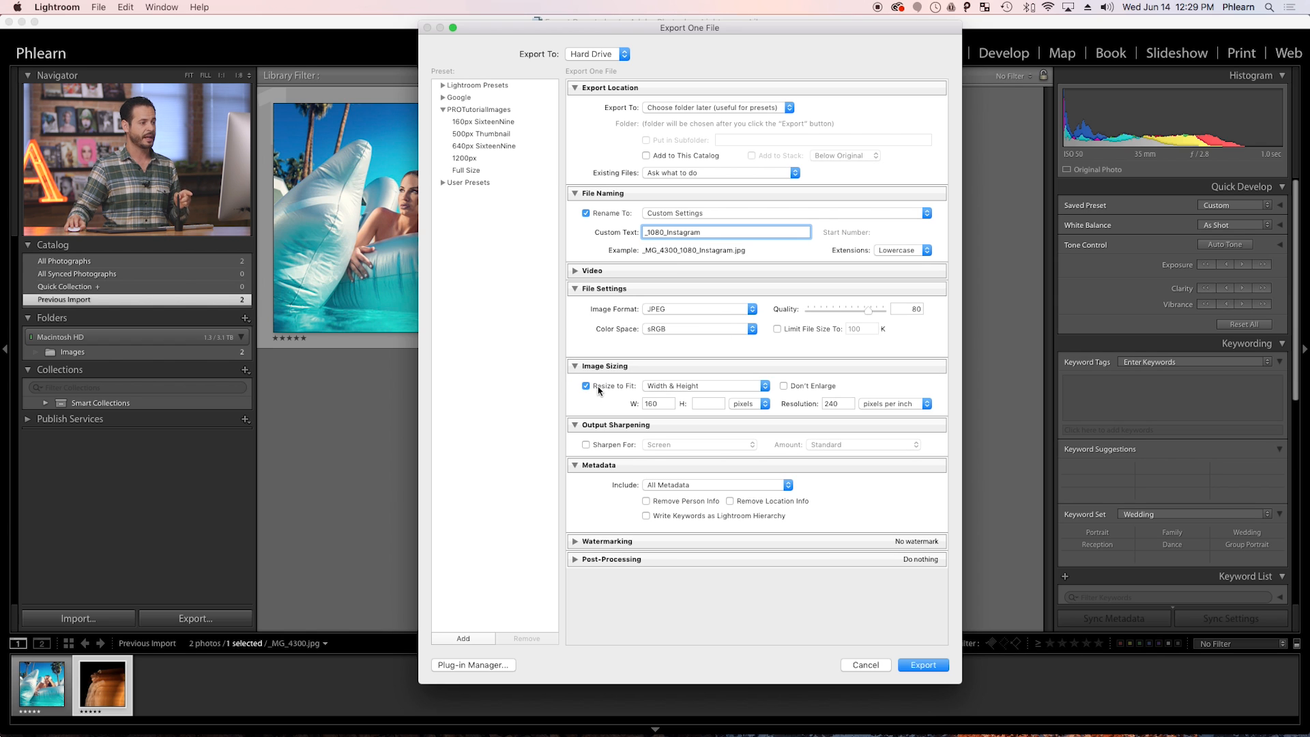
- Set the export resize width to 1080 pixels and enable output sharpening for Screen
double_click(657, 404)
type("1080")
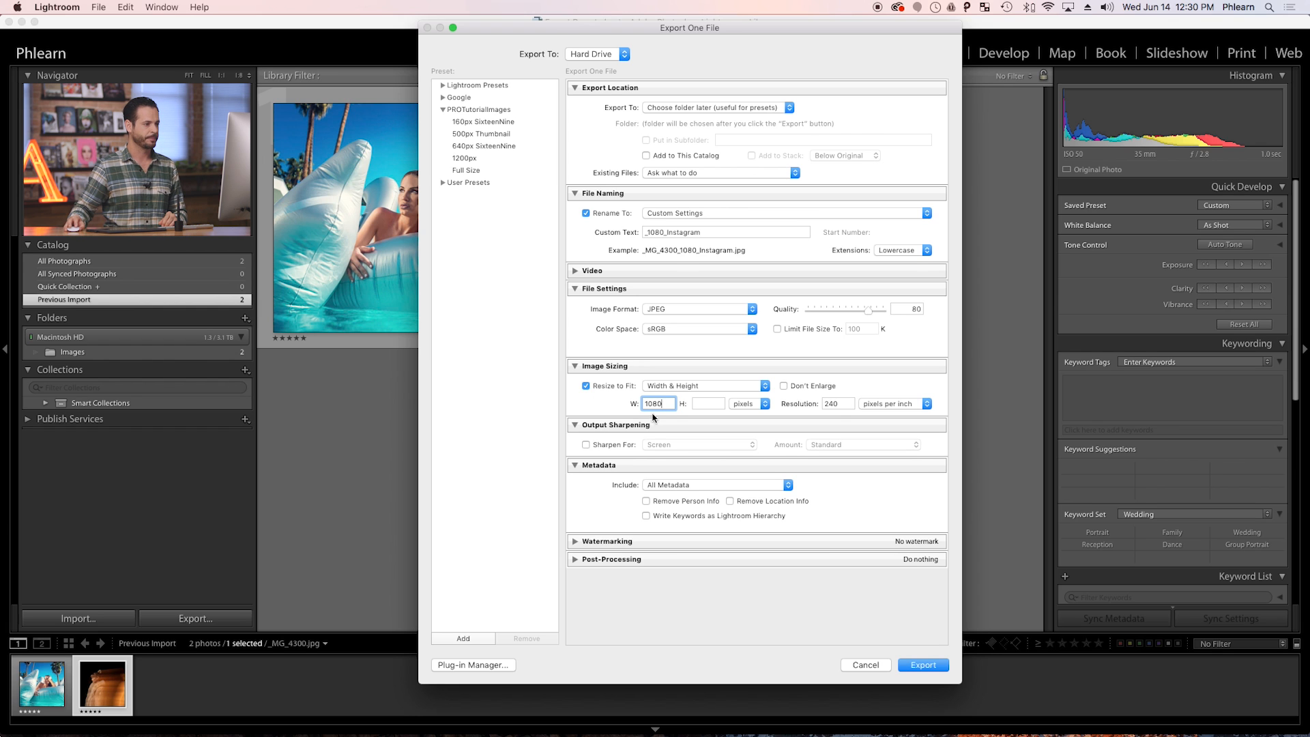
left_click(623, 413)
left_click(587, 445)
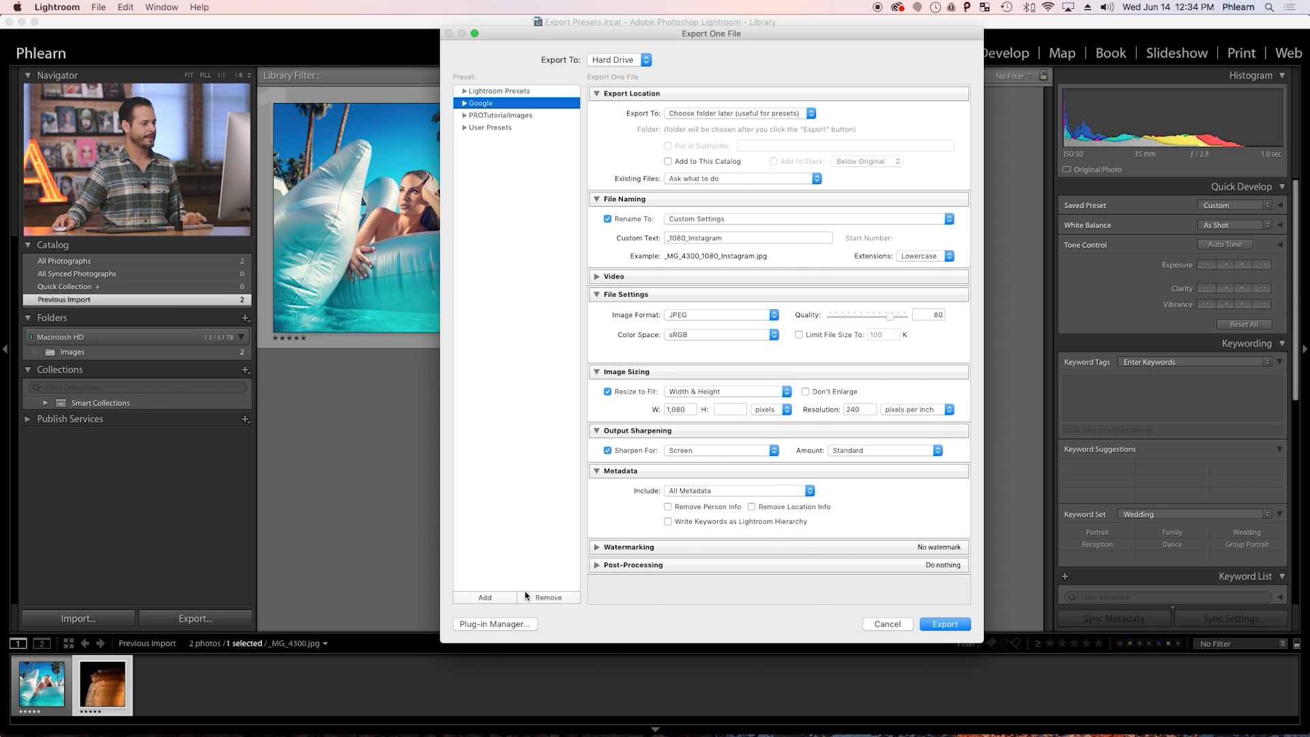
- Start a new export preset from the current settings and create a preset folder named "Export" for it
left_click(502, 601)
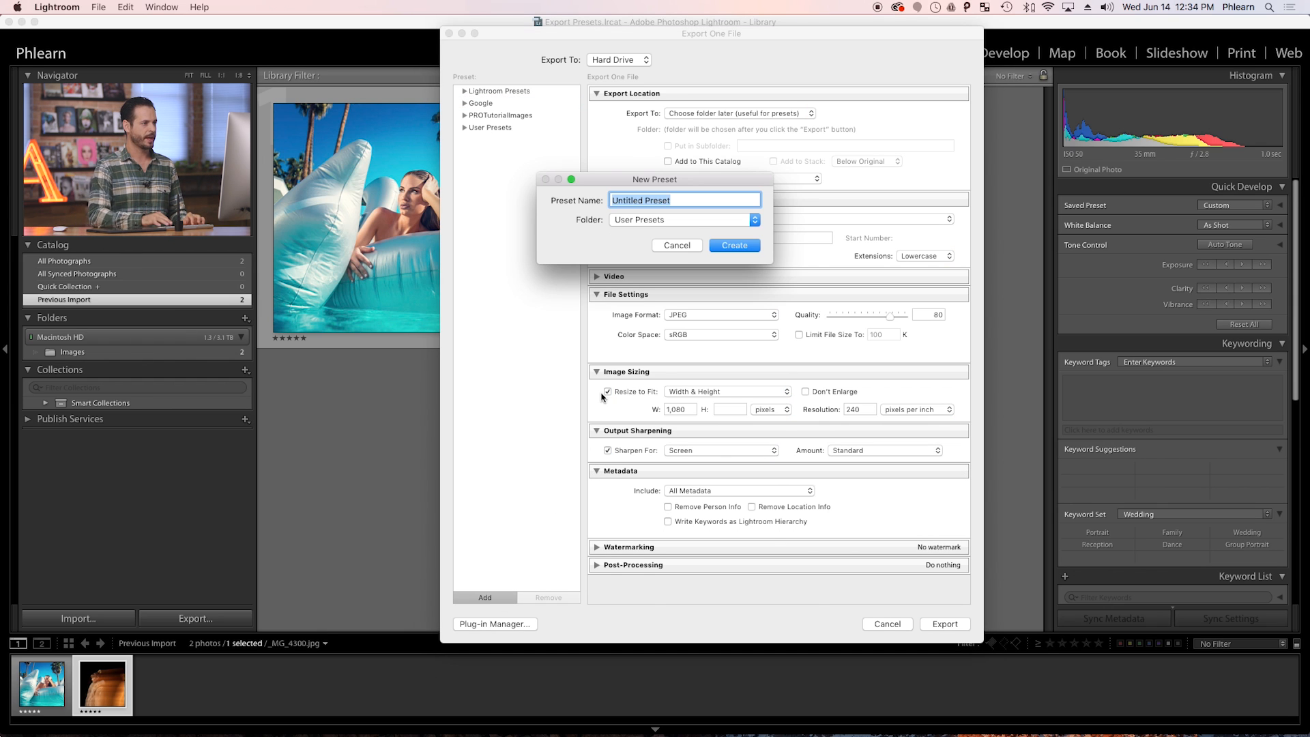
left_click(656, 220)
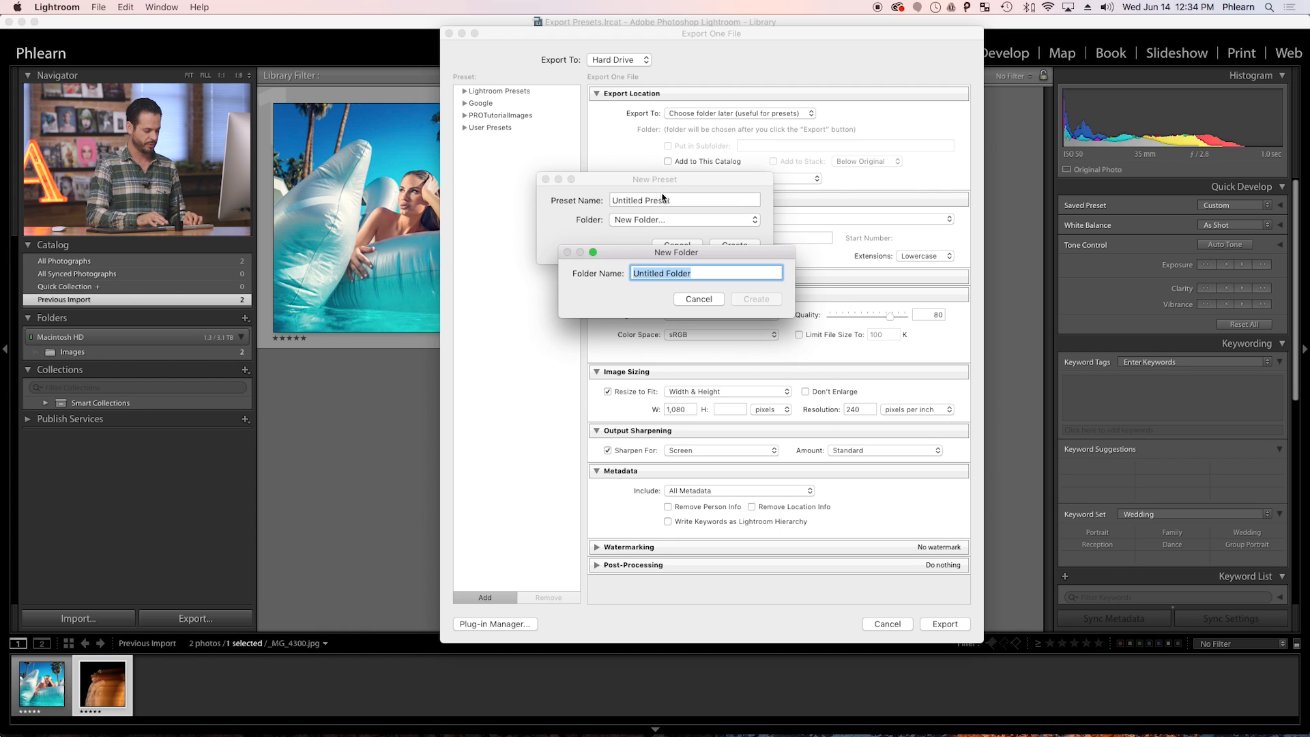
type("Export")
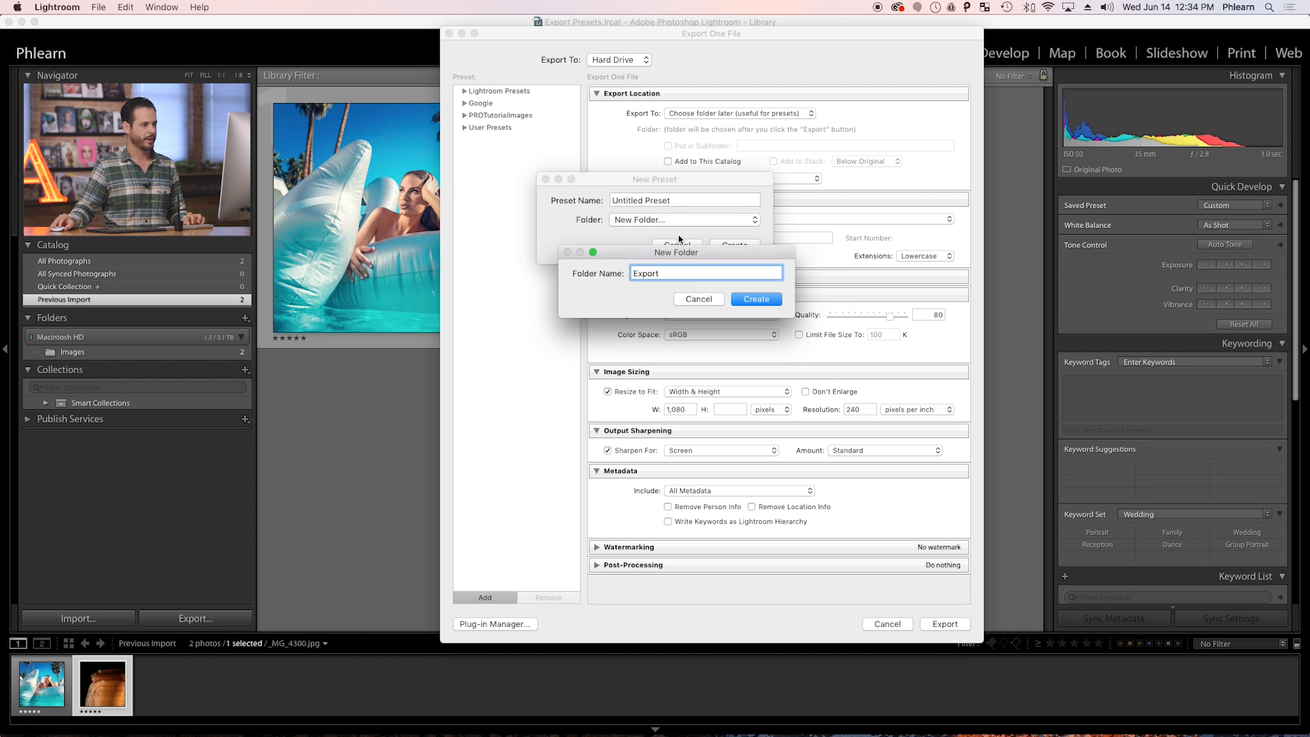
left_click(756, 299)
- Name the new export preset "1080 Instagram" and create it in the Export folder
left_click(694, 201)
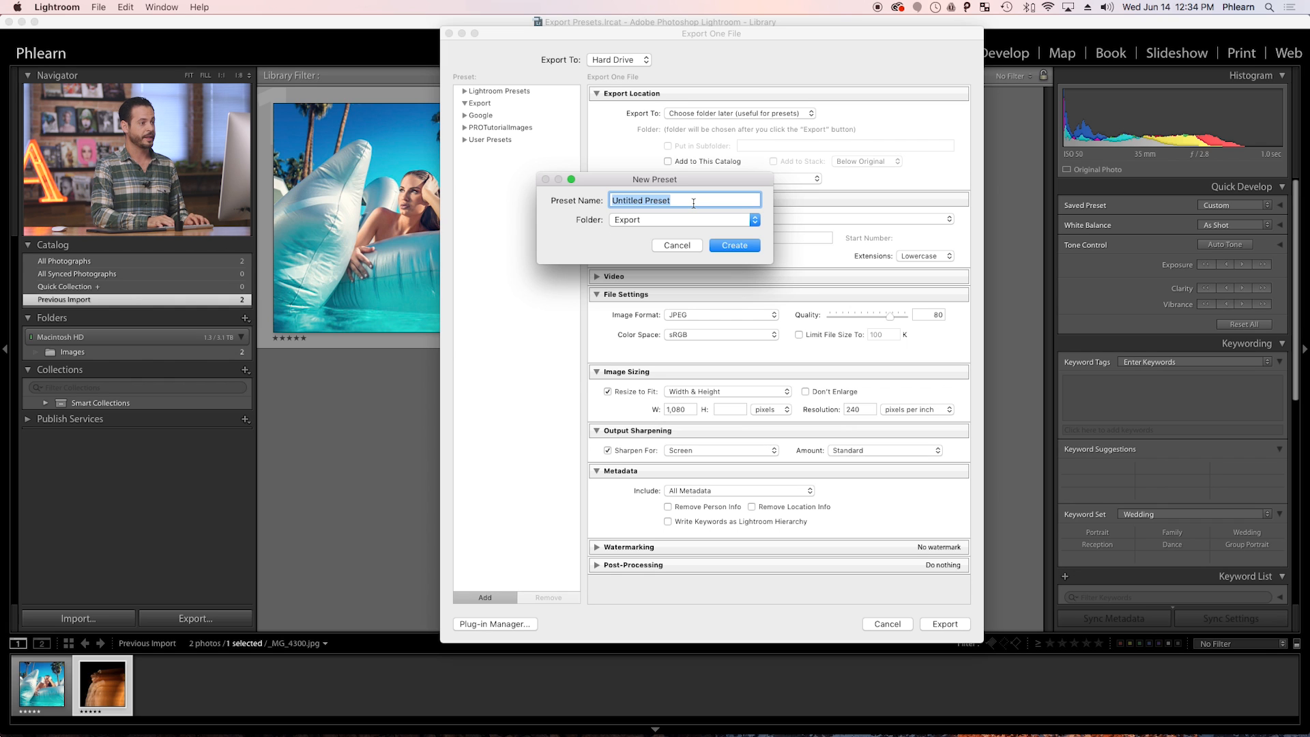
type("1080 I")
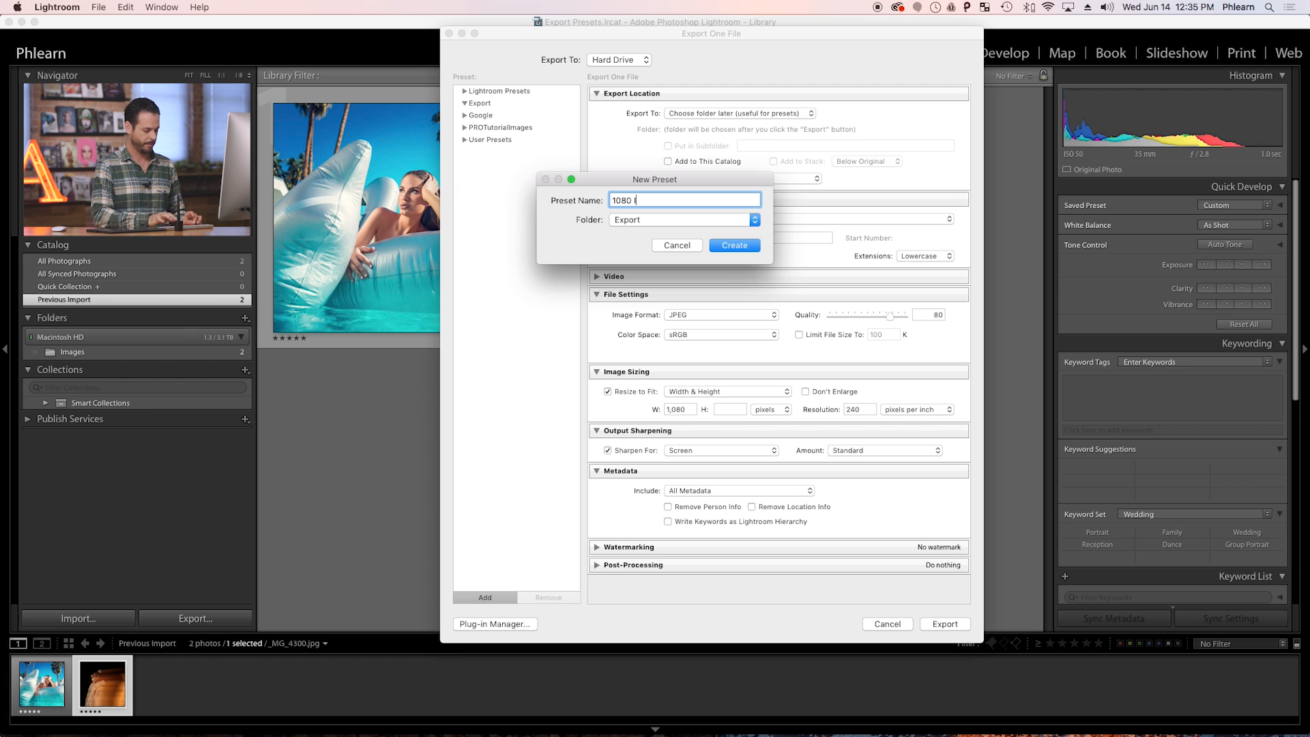
type("nstagram")
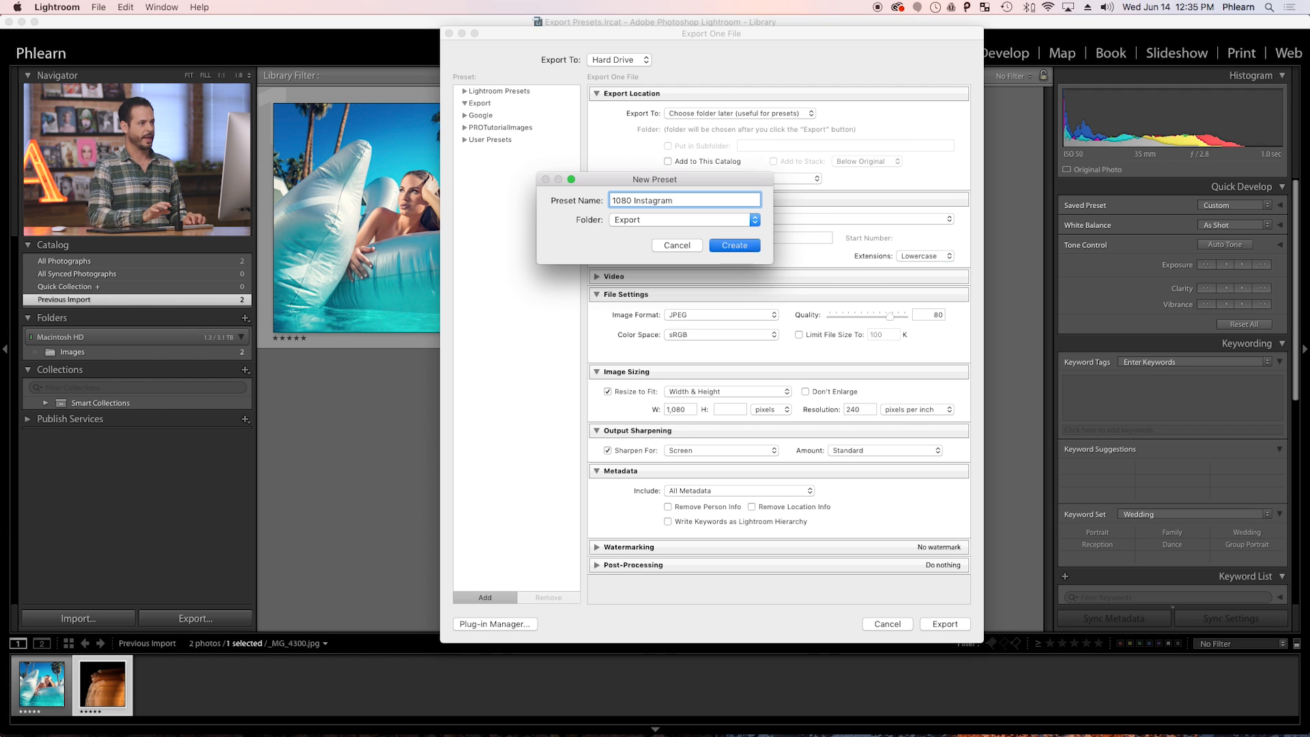
key("Return")
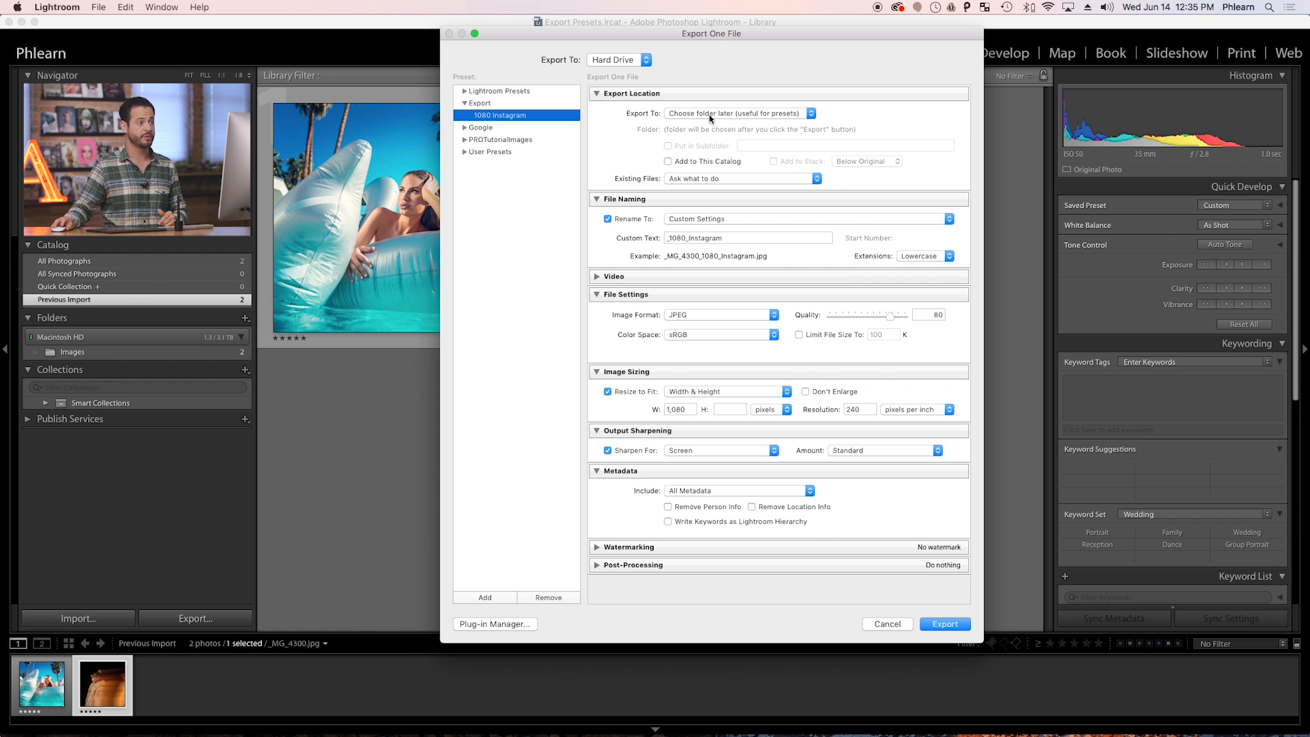
- Start exporting the fur coat photo and create a destination folder named "Final Image" on the Desktop
left_click(967, 628)
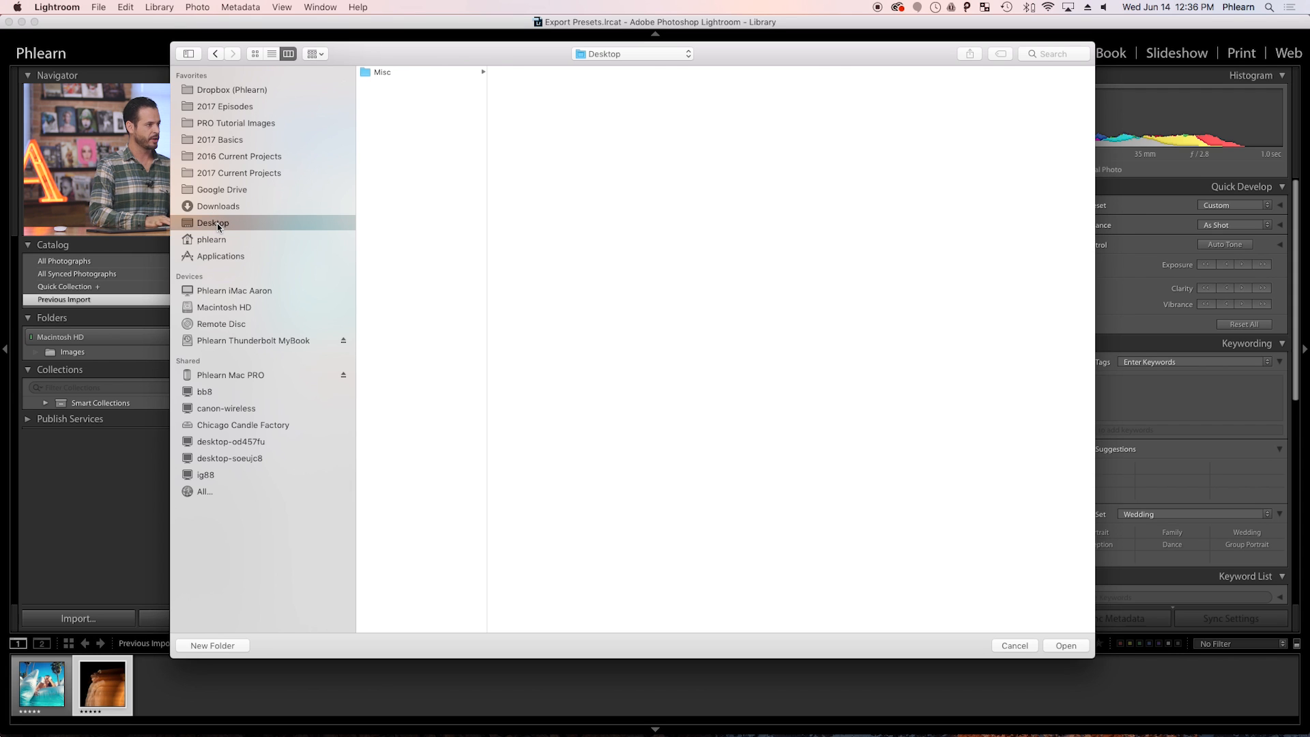
key("super+shift+n")
type("Final Image")
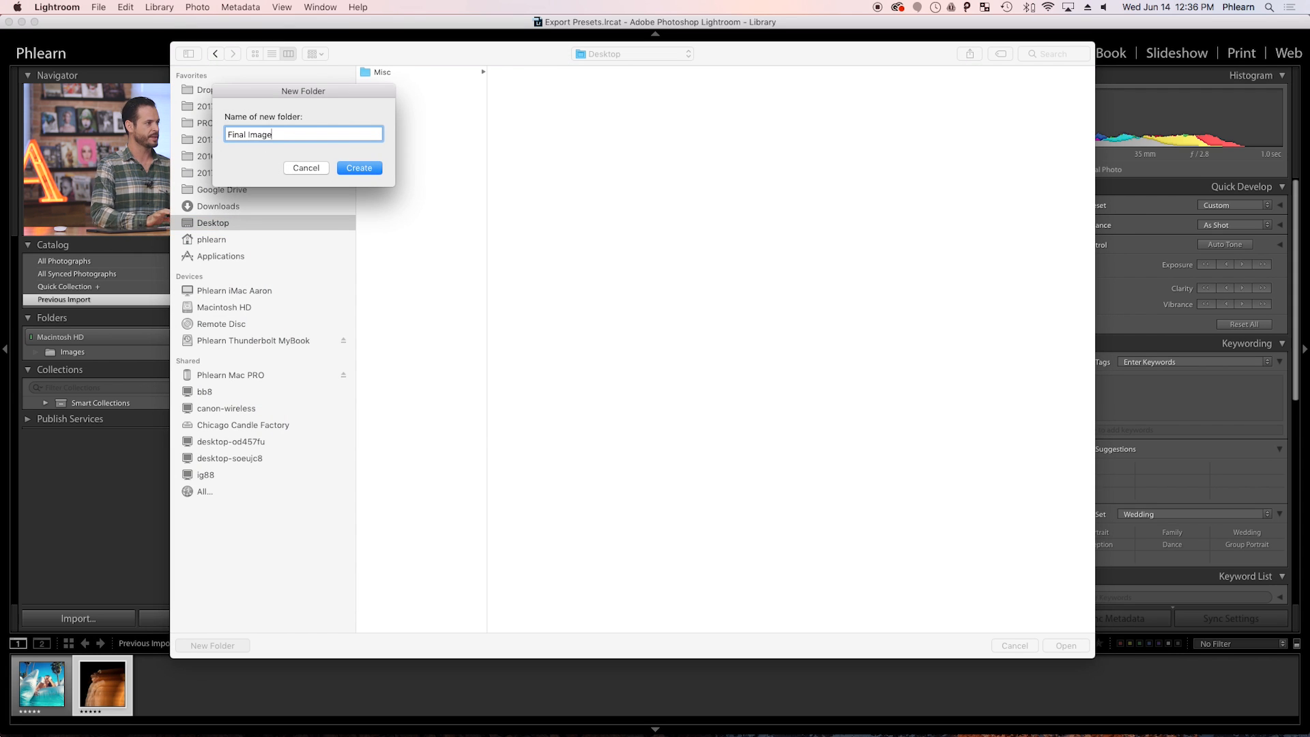
key("Return")
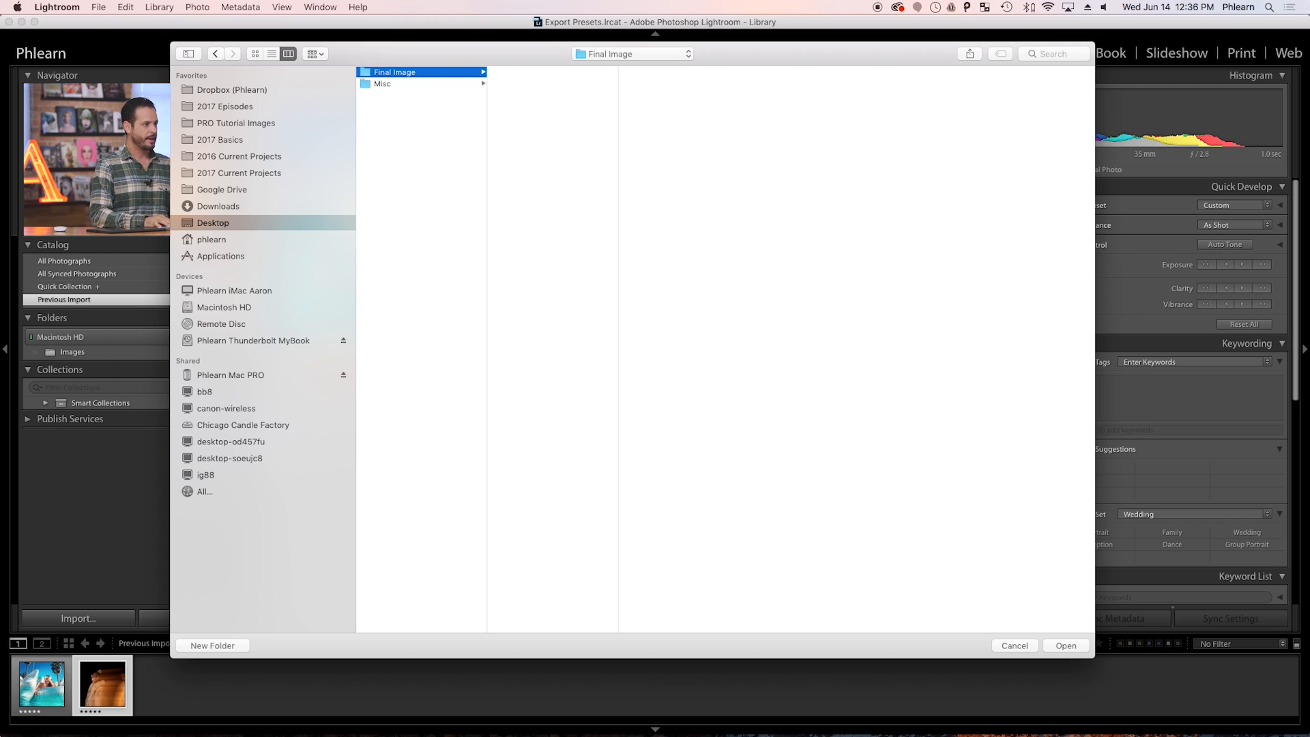
- Create a subfolder named "Photography 101" inside the Final Image folder
key("super+shift+n")
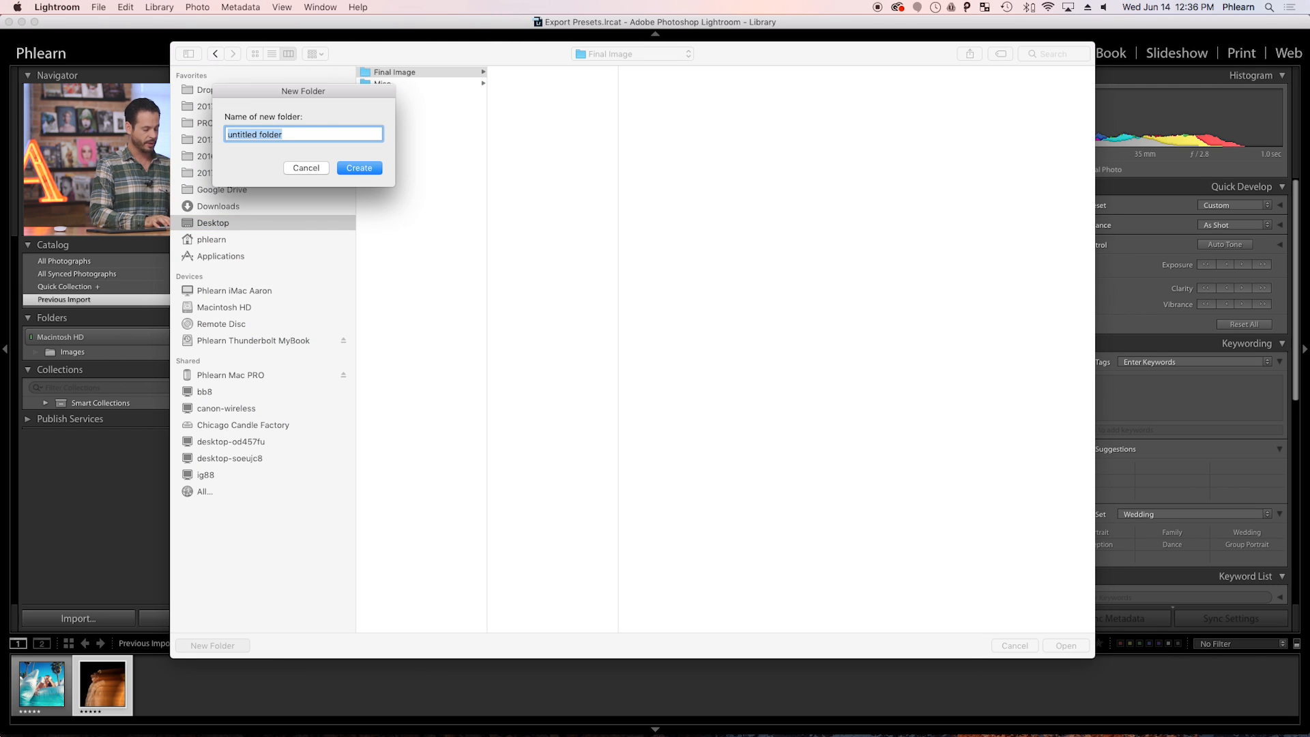
type("Photo")
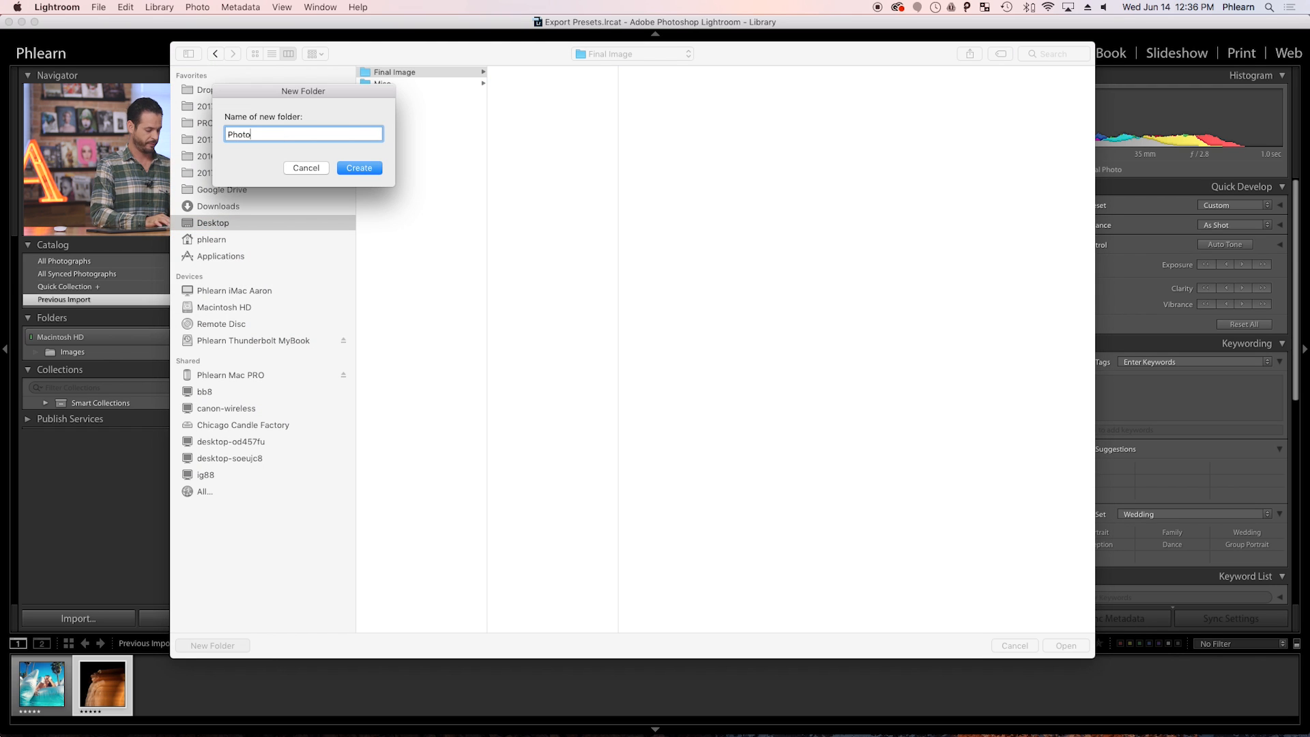
type("graphy 101")
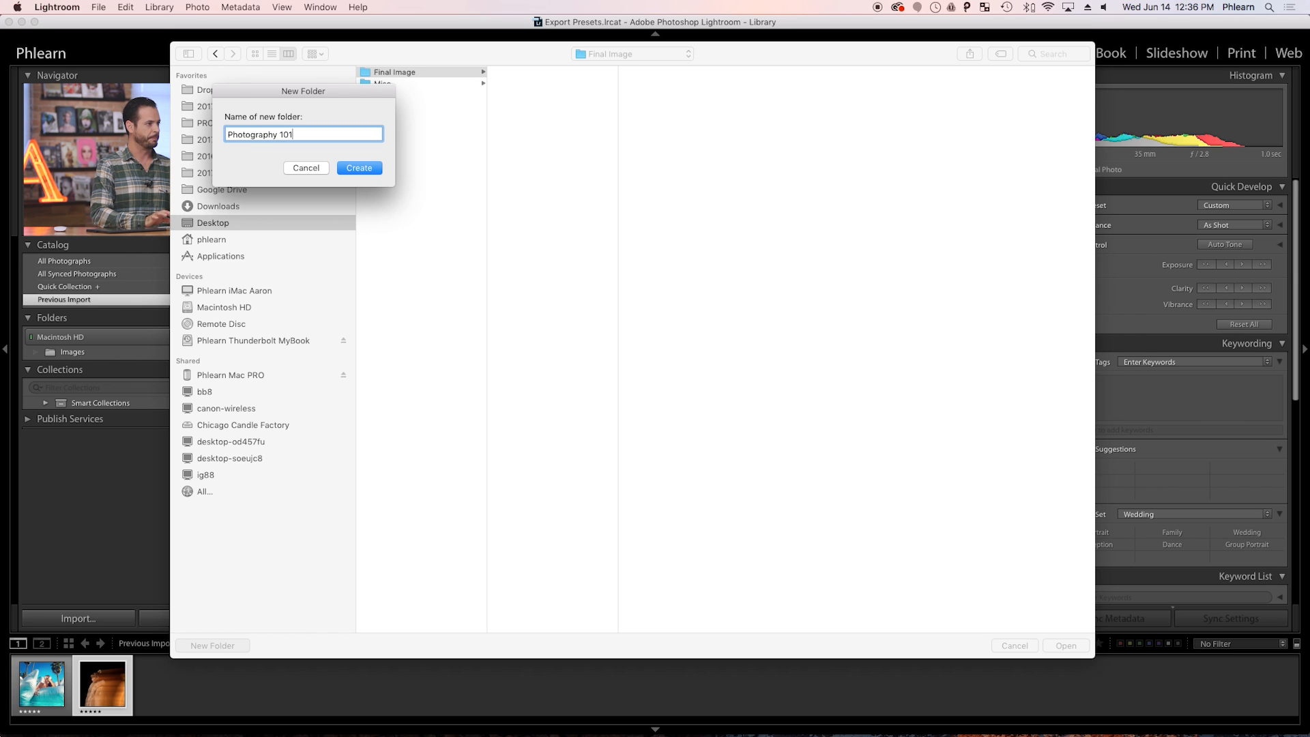
key("Return")
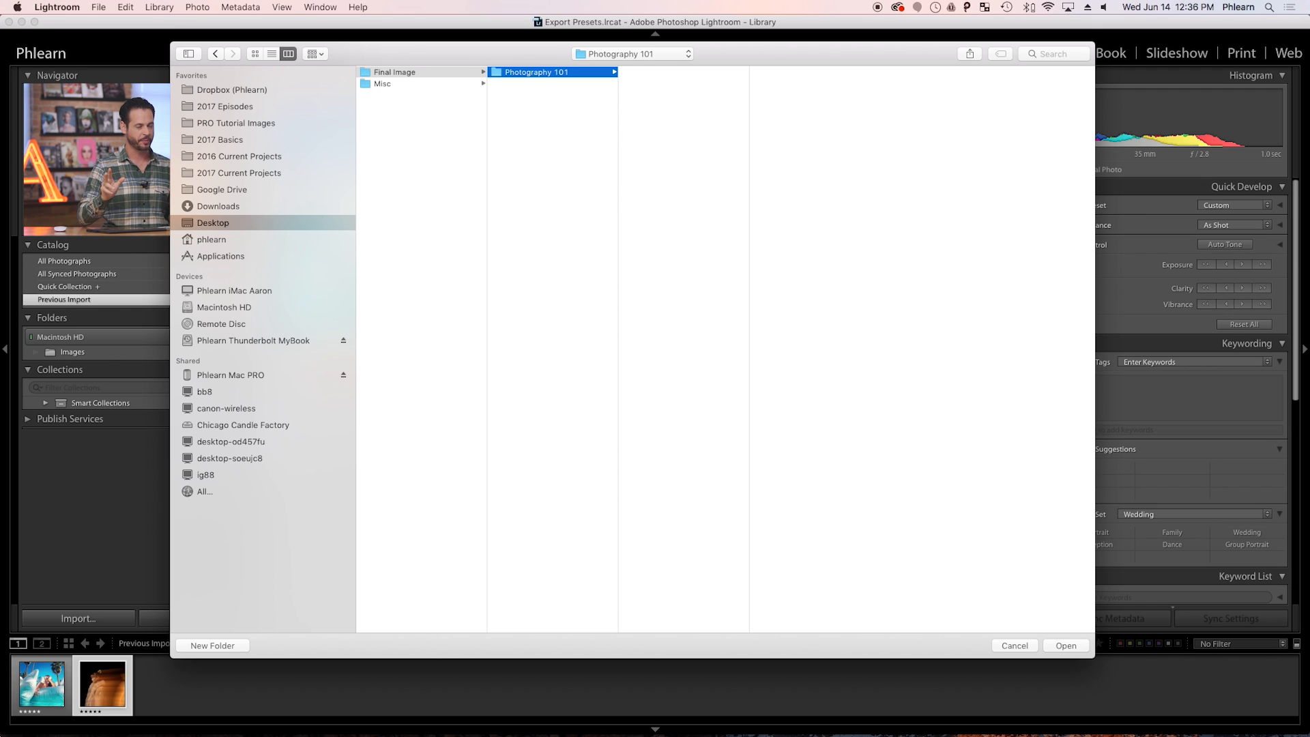
- Create a "1080 Instagram" subfolder inside Photography 101 and export the fur coat photo into it
key("super+shift+n")
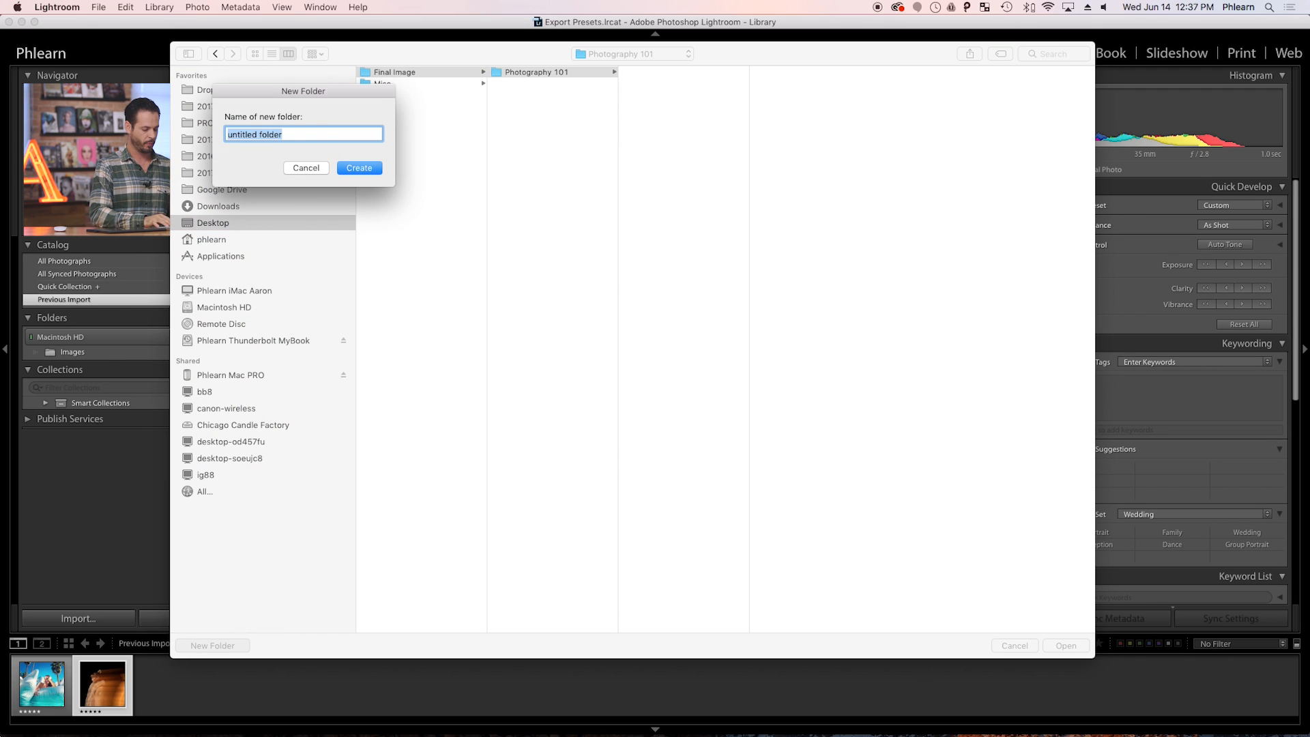
type("1080 Instagram")
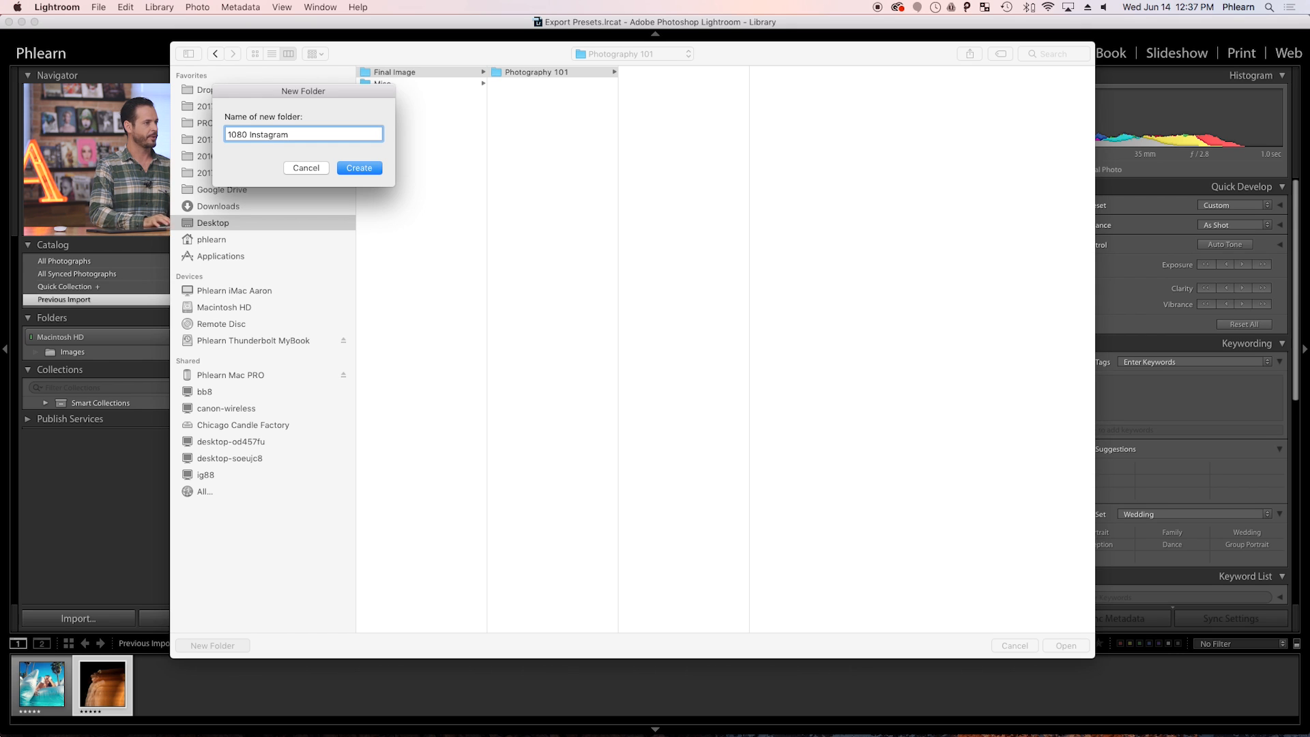
key("Return")
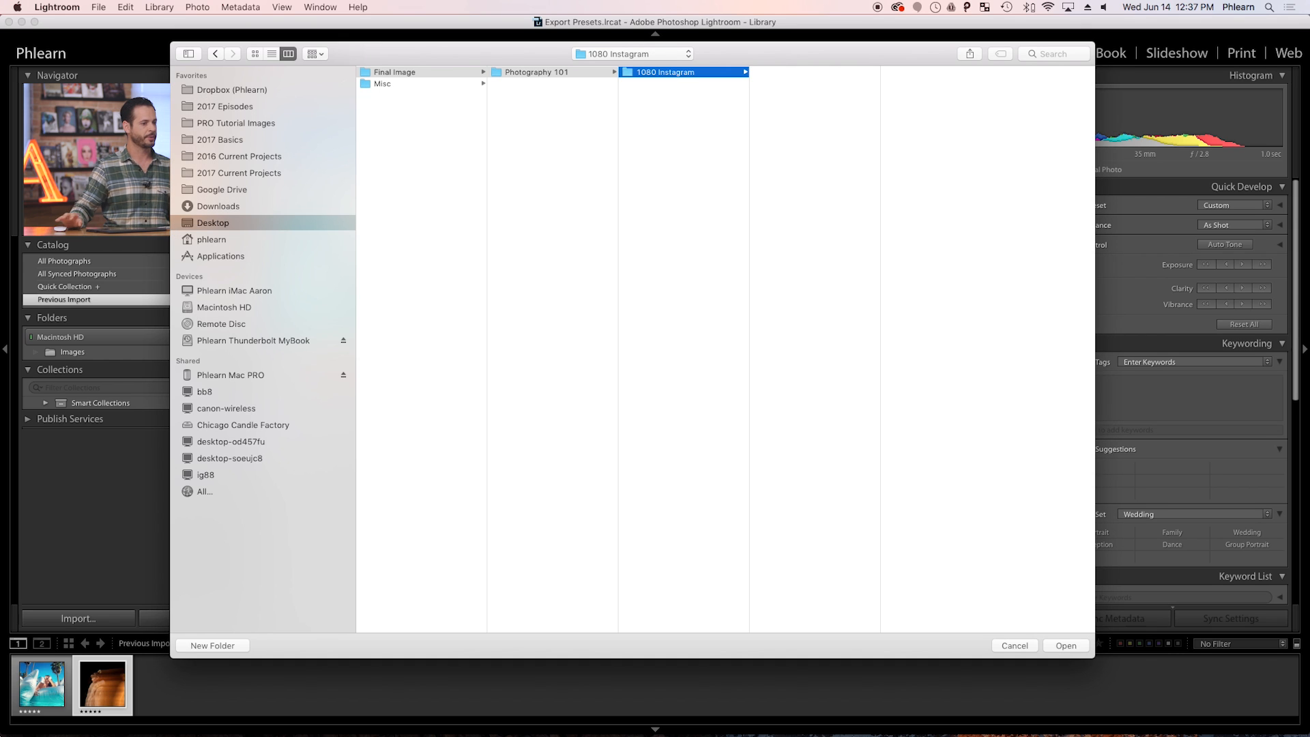
left_click(1066, 646)
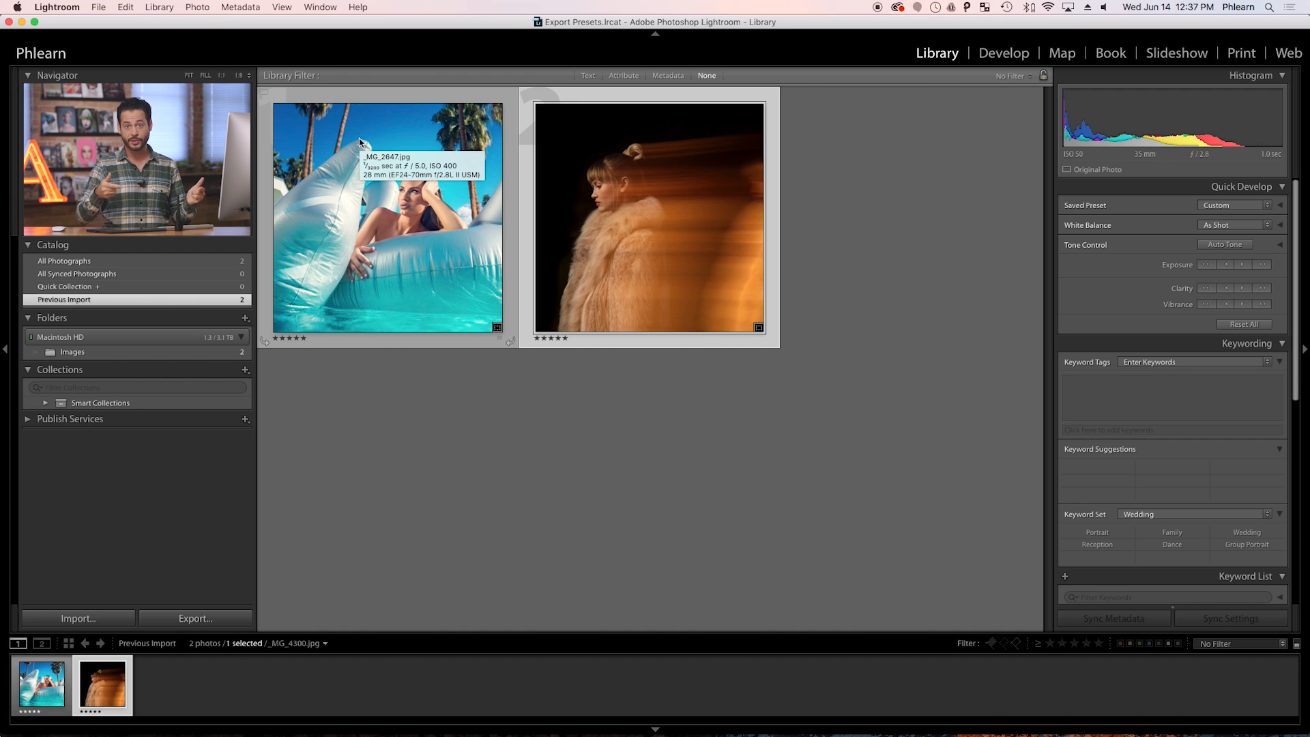
- Export the pool float photo with the 1080 Instagram preset into Desktop > Final Image > Photography 101 > 1080 Instagram
left_click(401, 248)
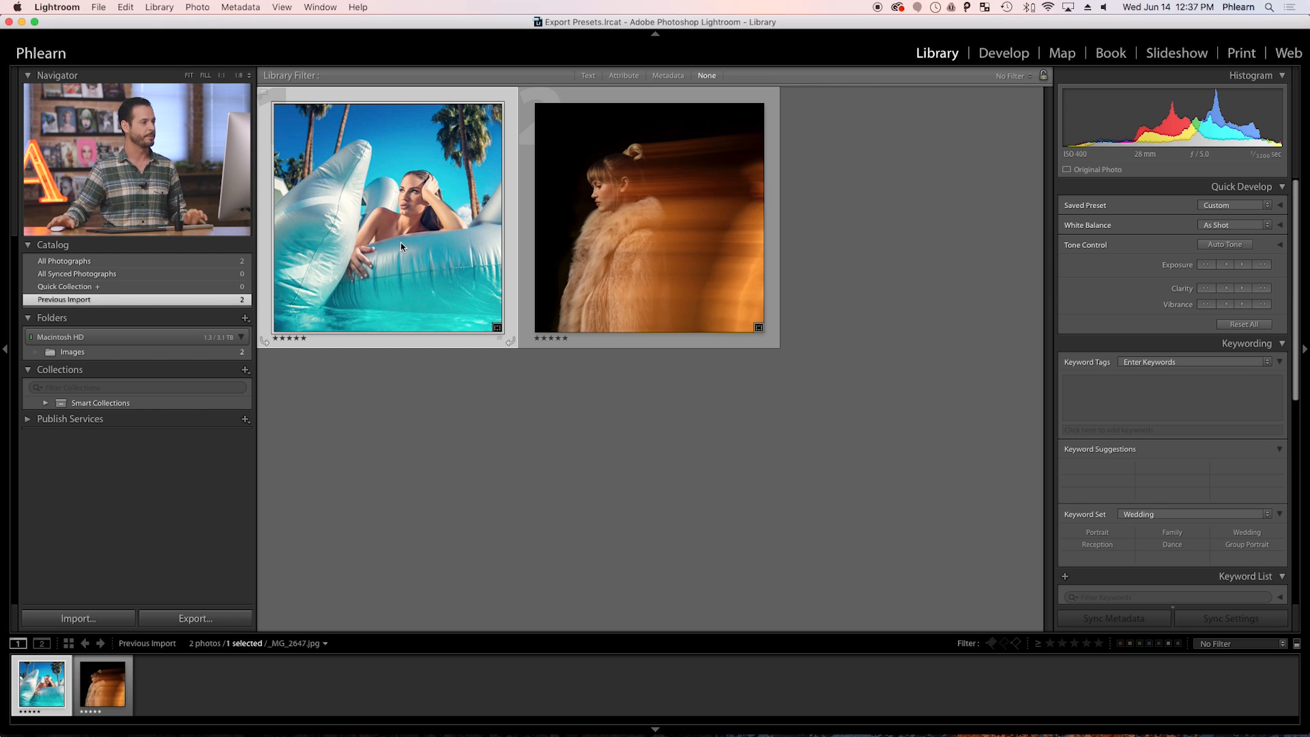
right_click(422, 154)
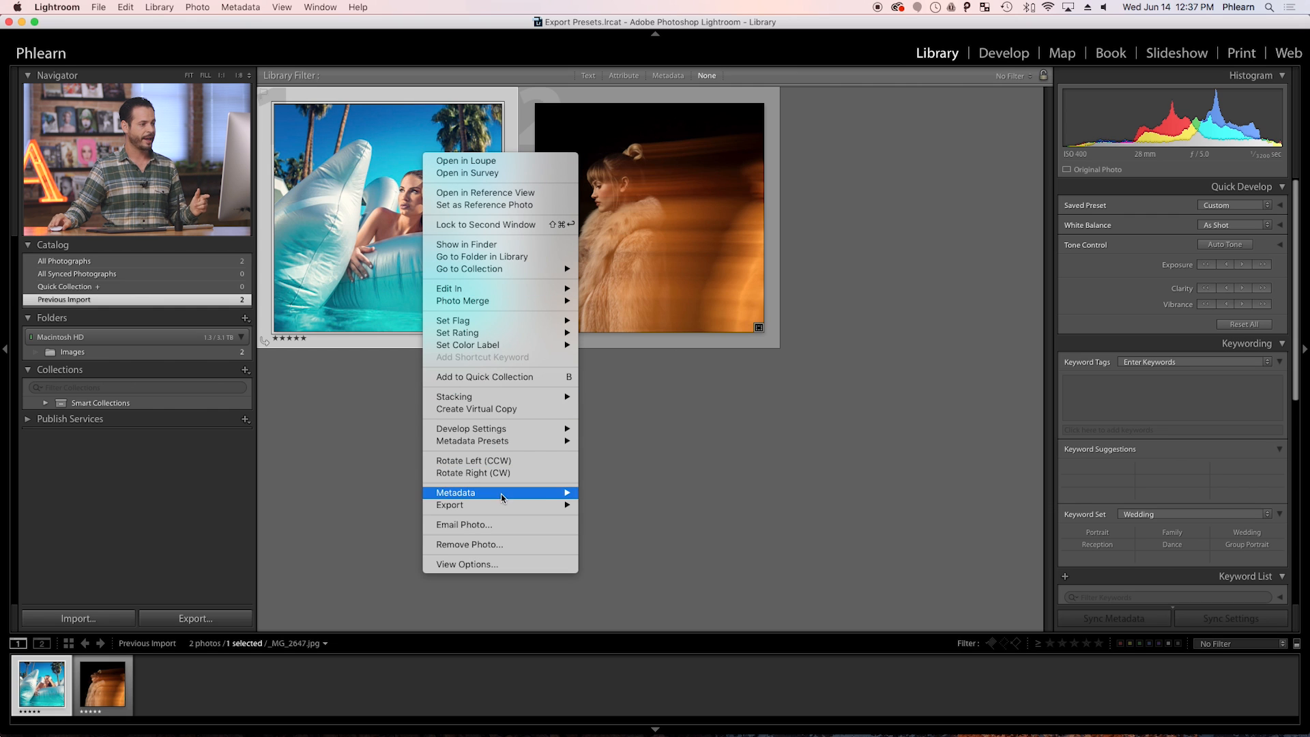
mouse_move(505, 503)
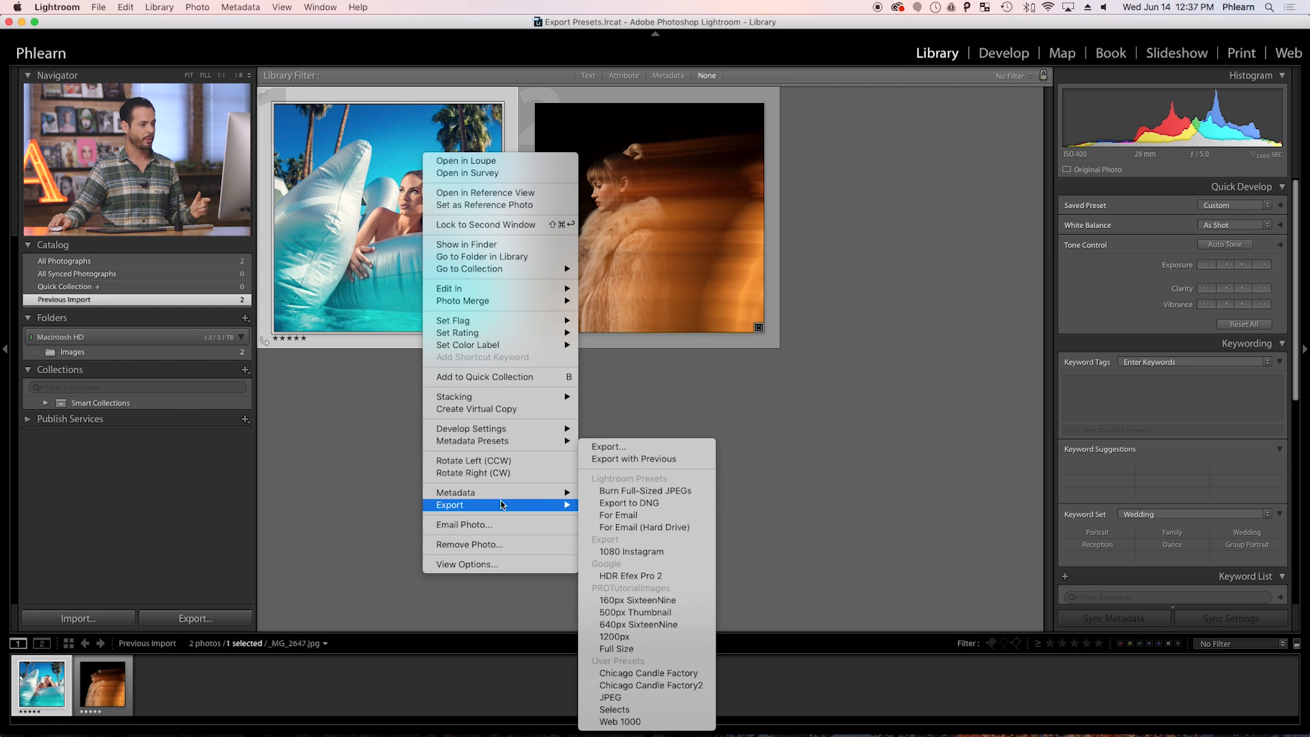
left_click(629, 552)
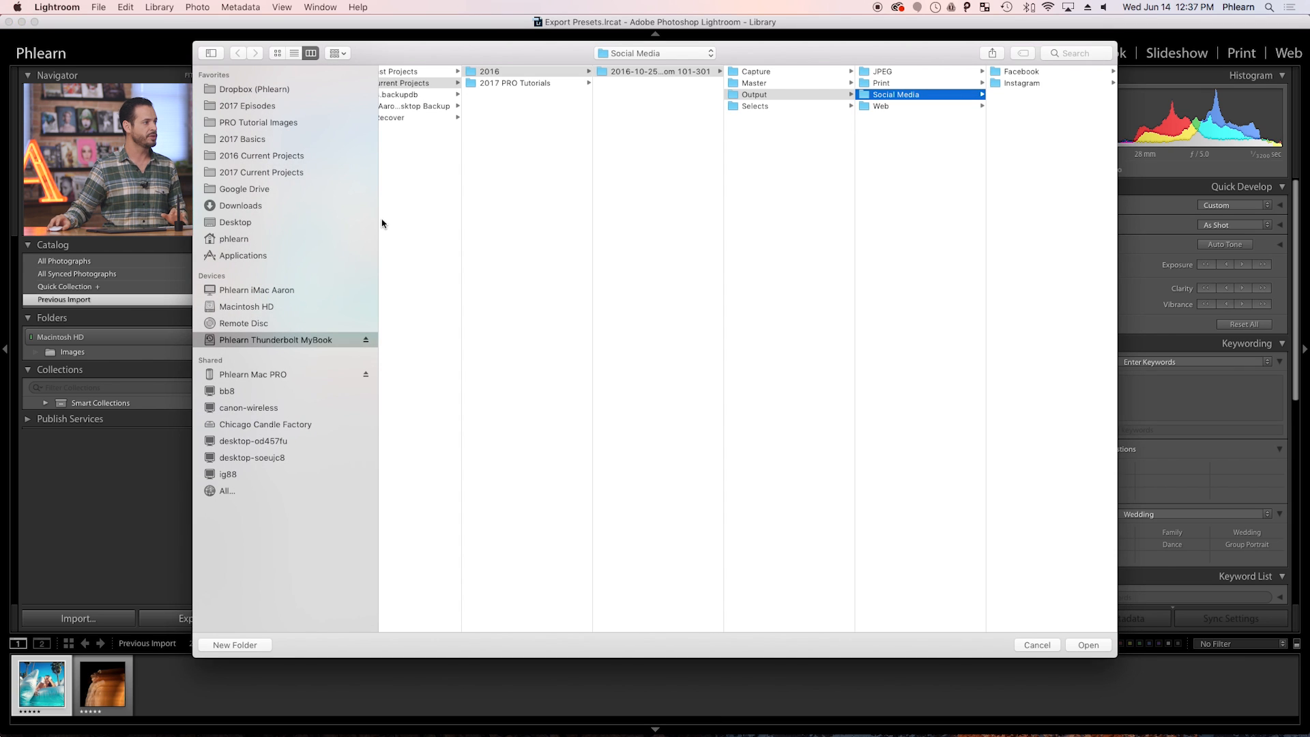
left_click(238, 224)
left_click(417, 71)
left_click(552, 73)
left_click(730, 72)
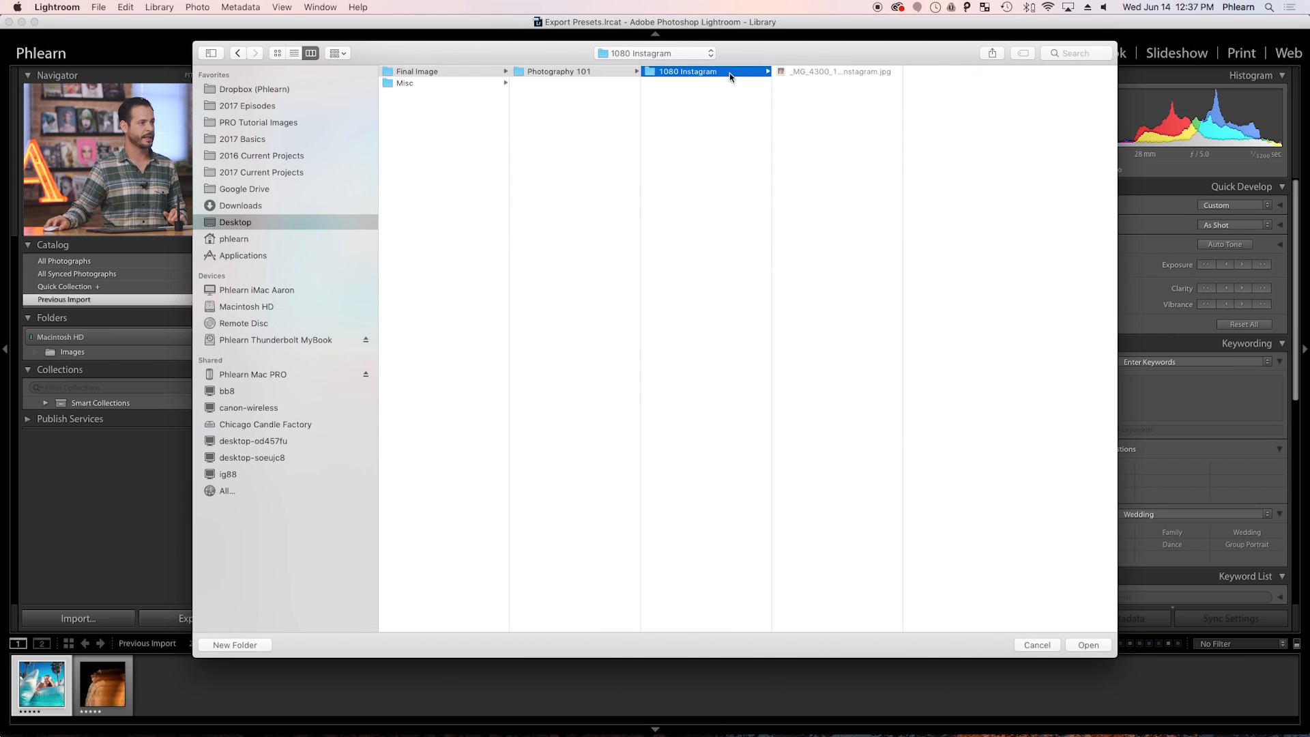
left_click(1090, 645)
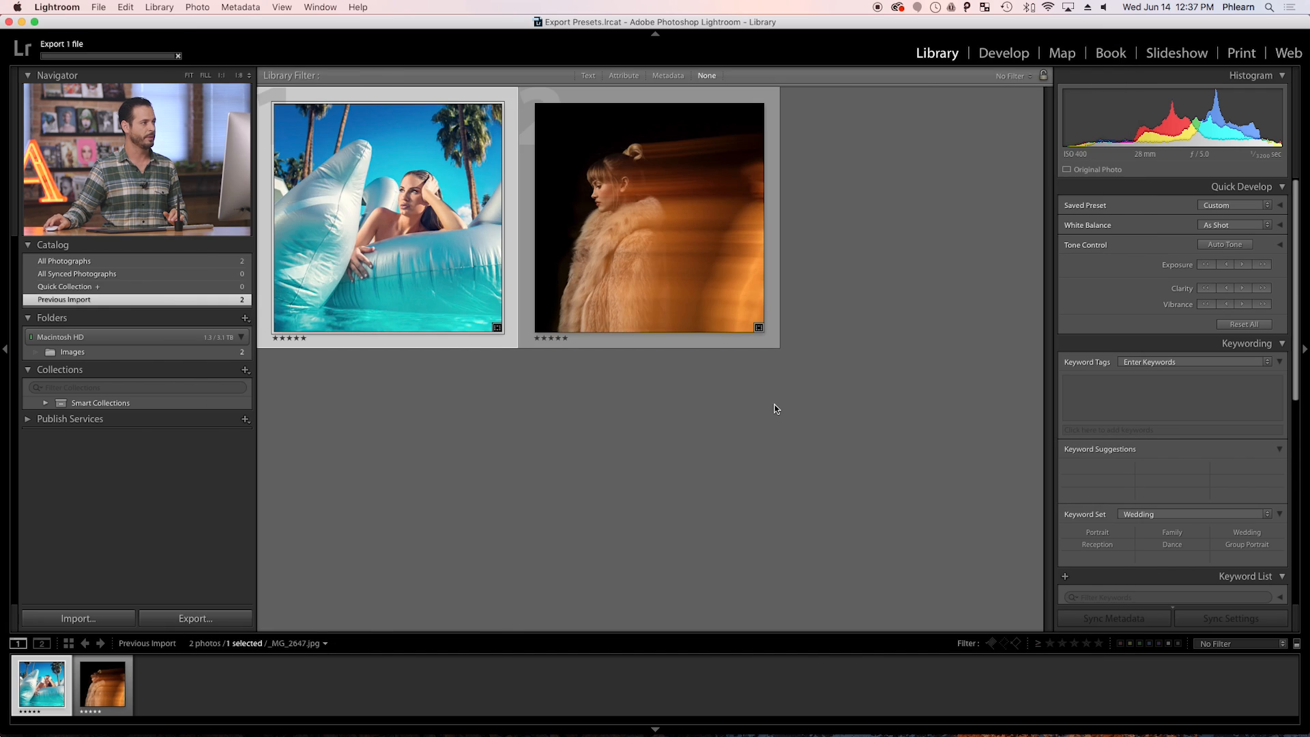
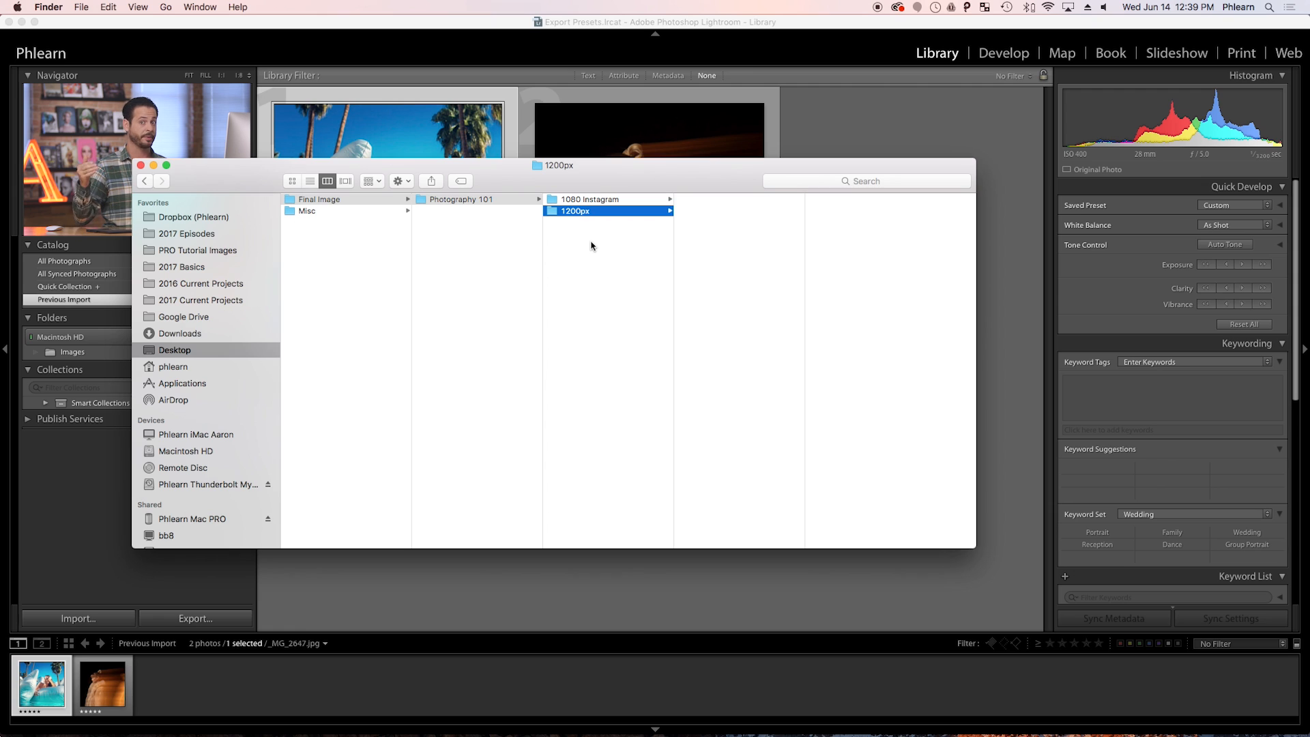
- In Finder, create a folder named "Full Size" inside Photography 101, beside the 1200px folder
right_click(596, 244)
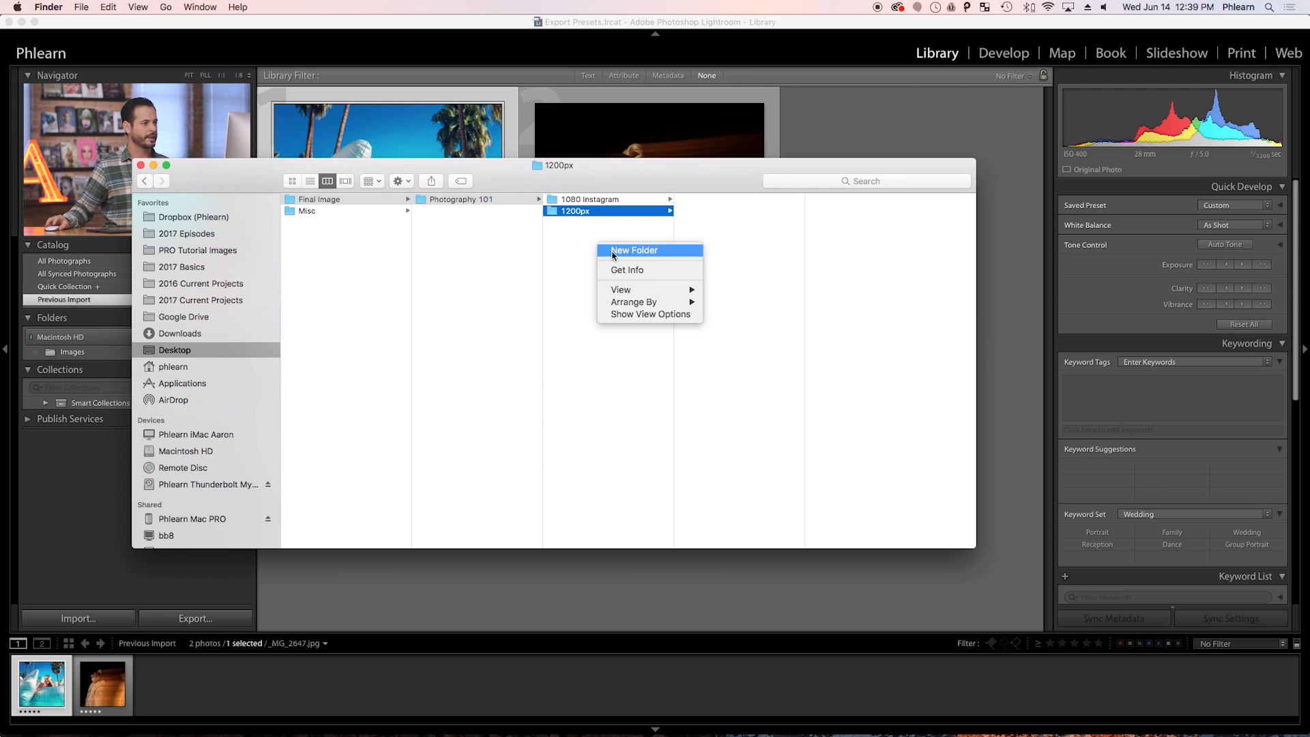
left_click(613, 251)
type("Full Size")
key("Return")
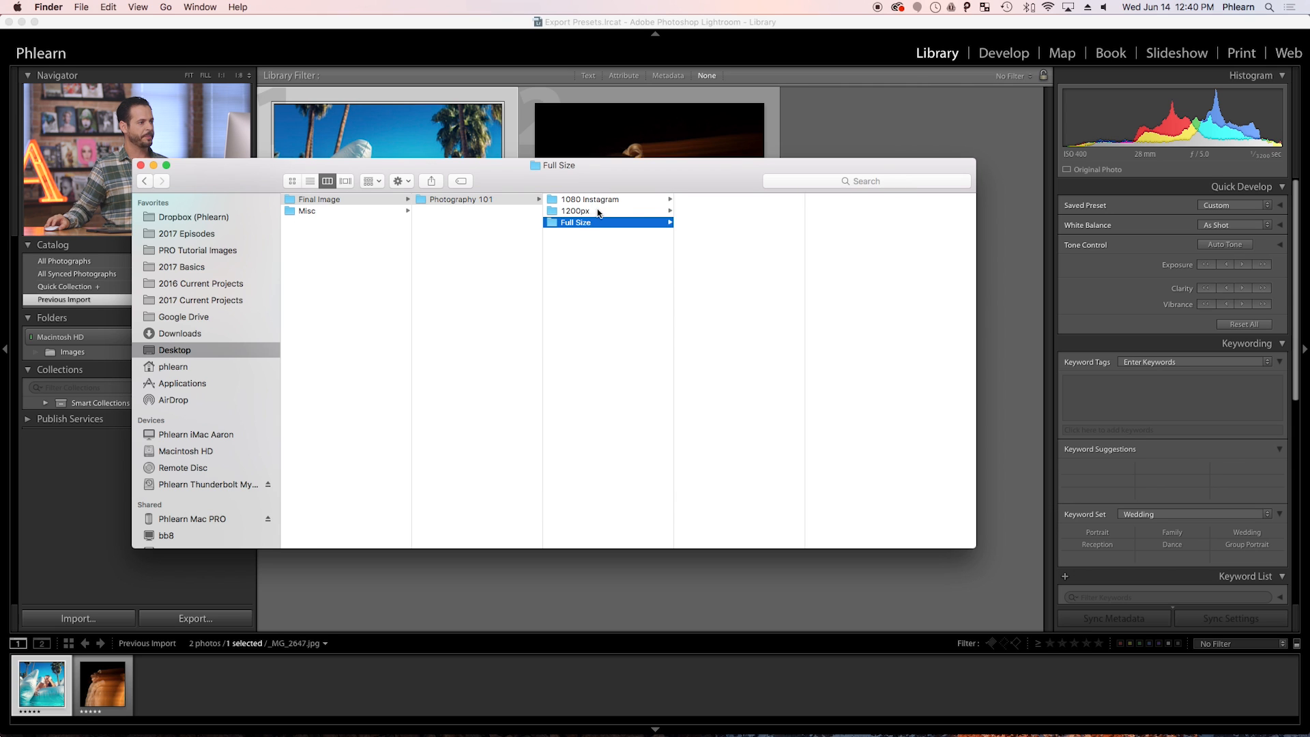
- Switch back to Lightroom and reset the crop of the pool float photo in the Develop module
left_click(841, 140)
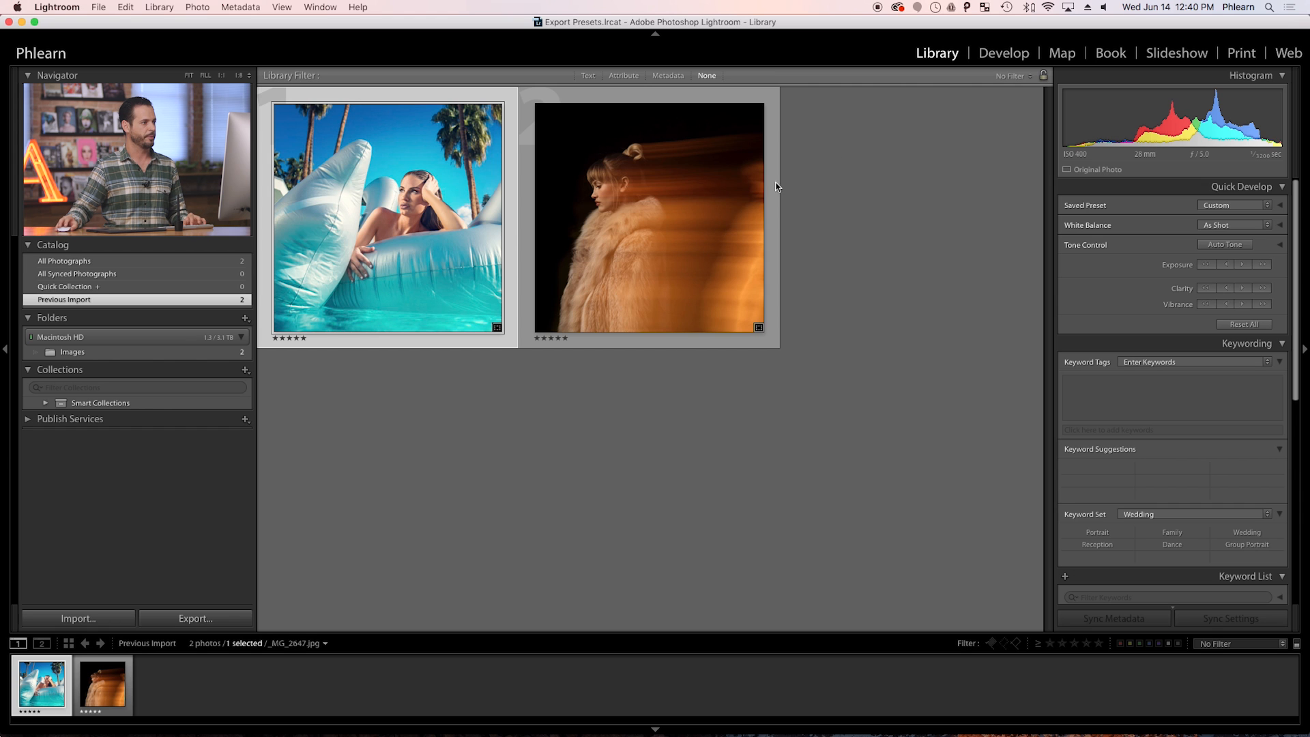
left_click(1010, 54)
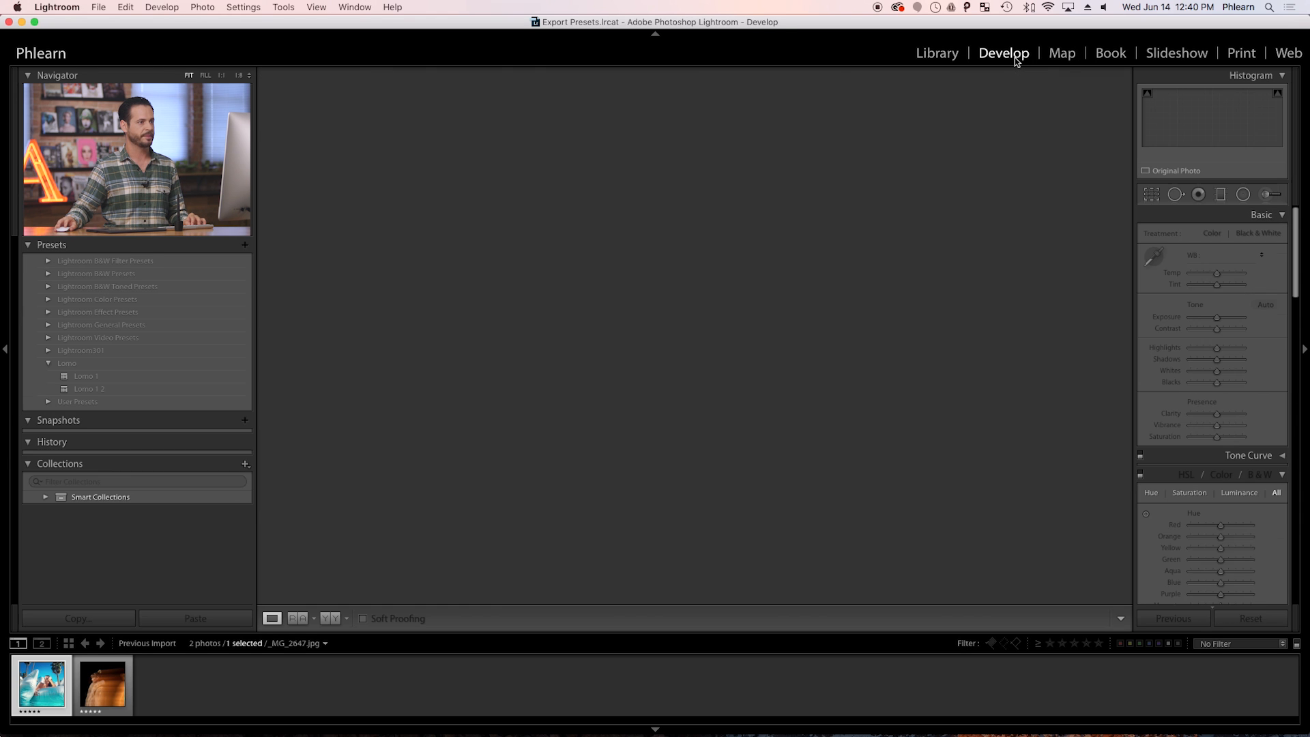
left_click(1151, 197)
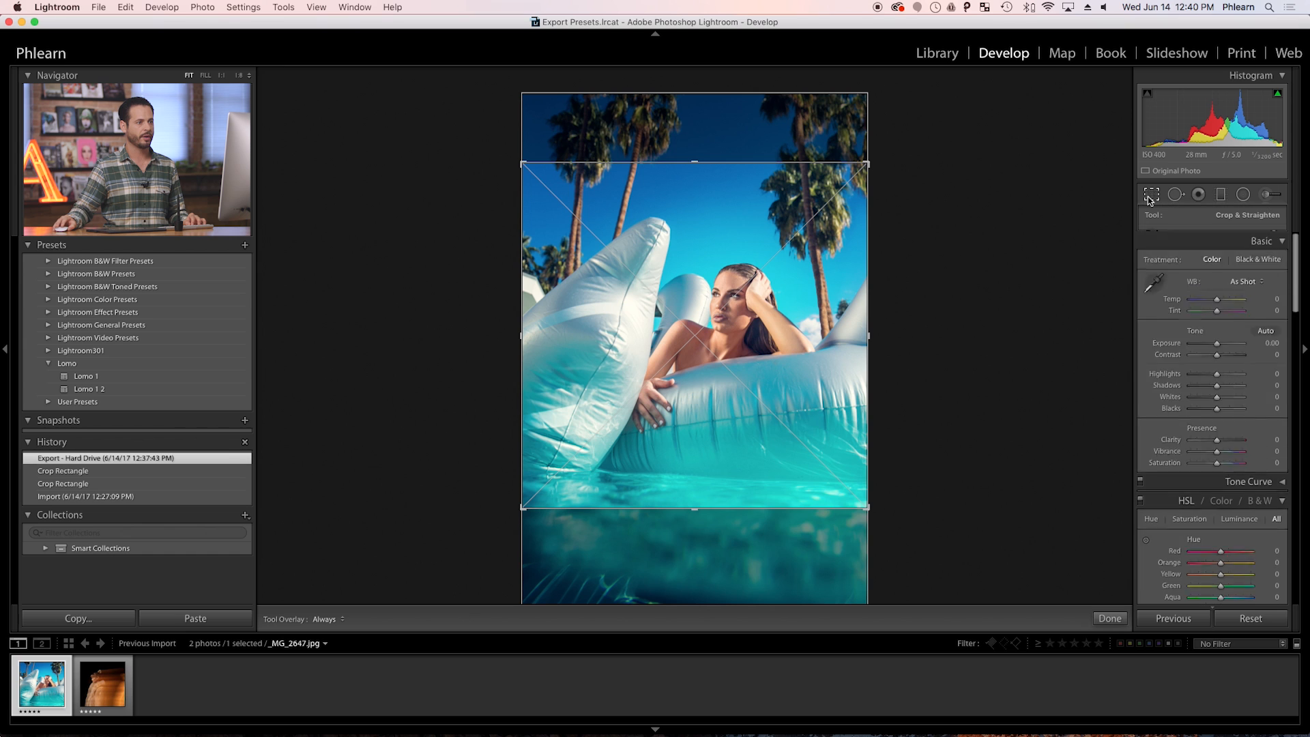
left_click(1236, 314)
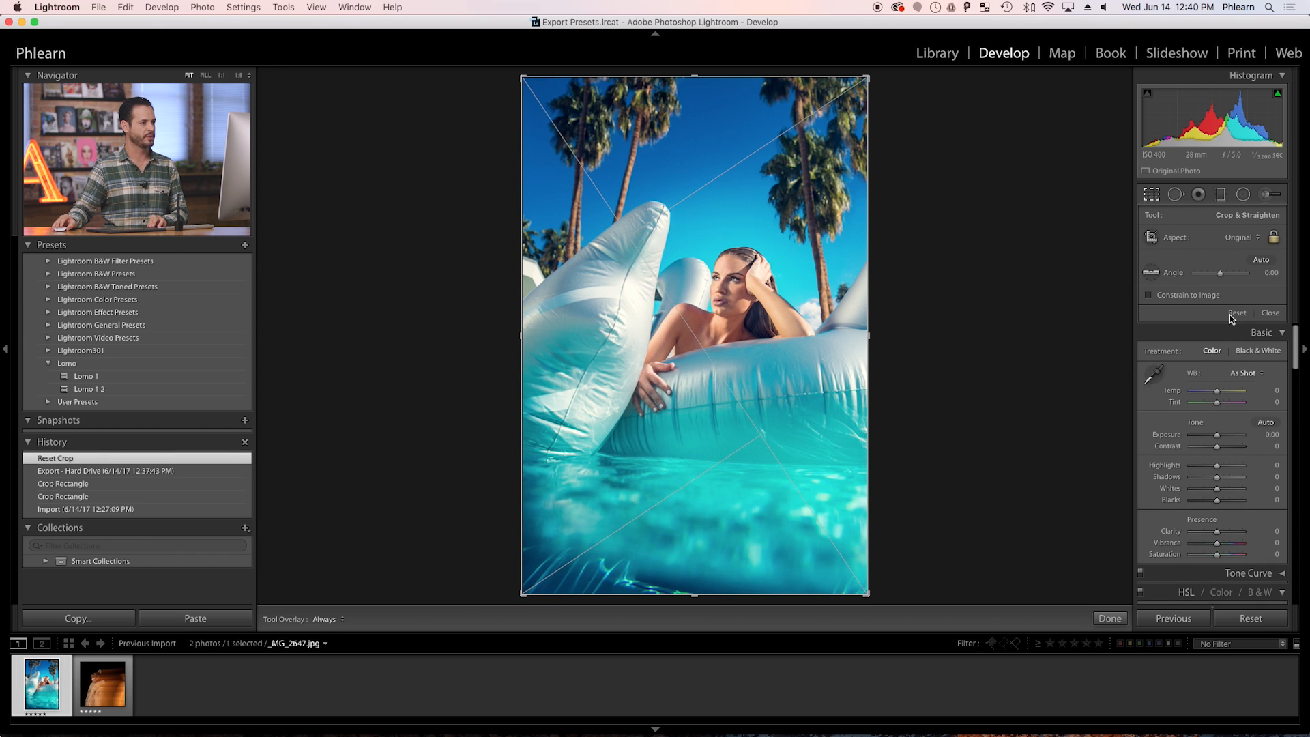
left_click(1271, 313)
- Reset the crop of the fur coat photo and return to the Library grid
key("Right")
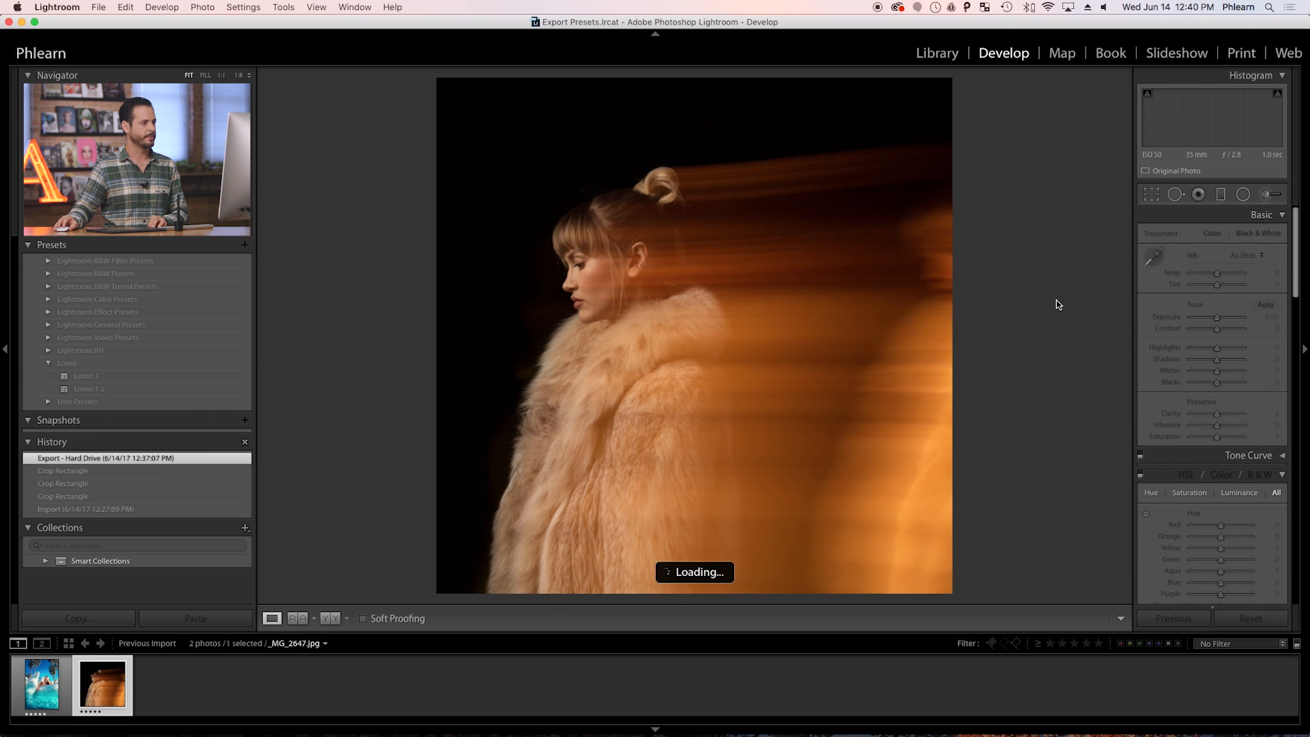
left_click(1152, 195)
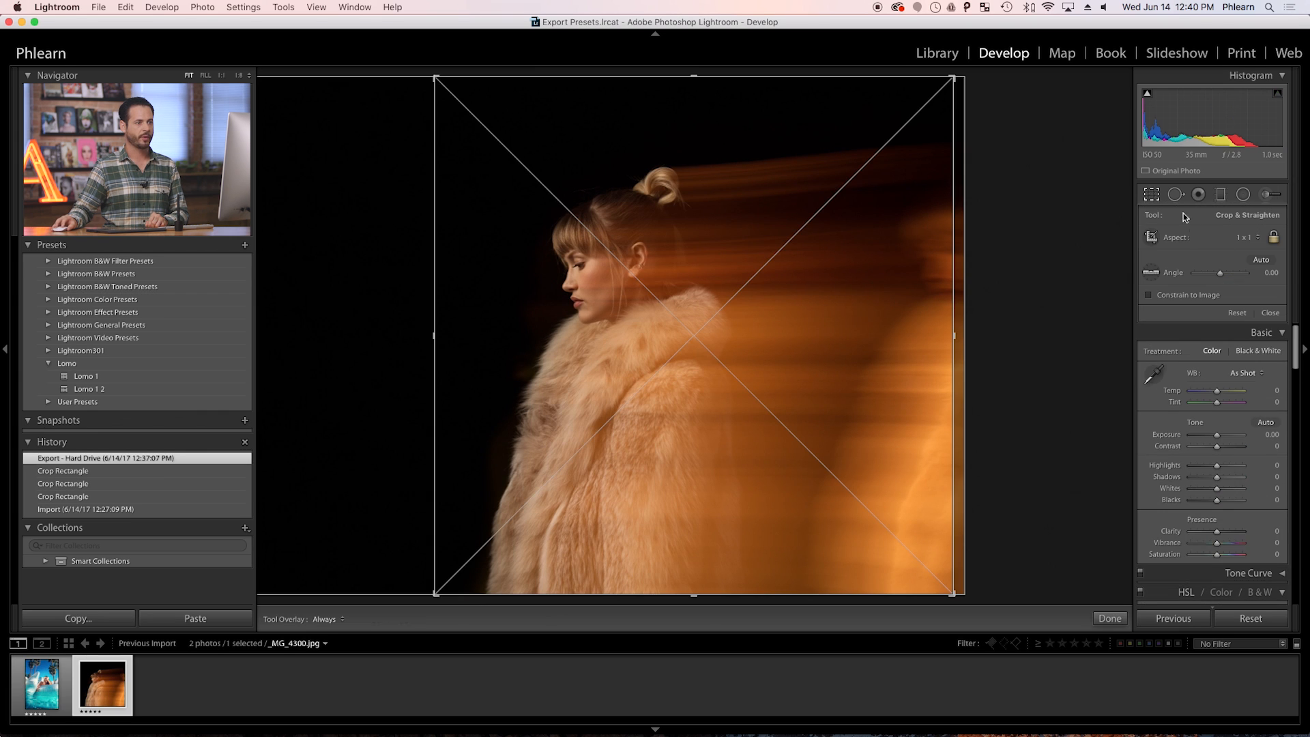
left_click(1241, 313)
left_click(1271, 313)
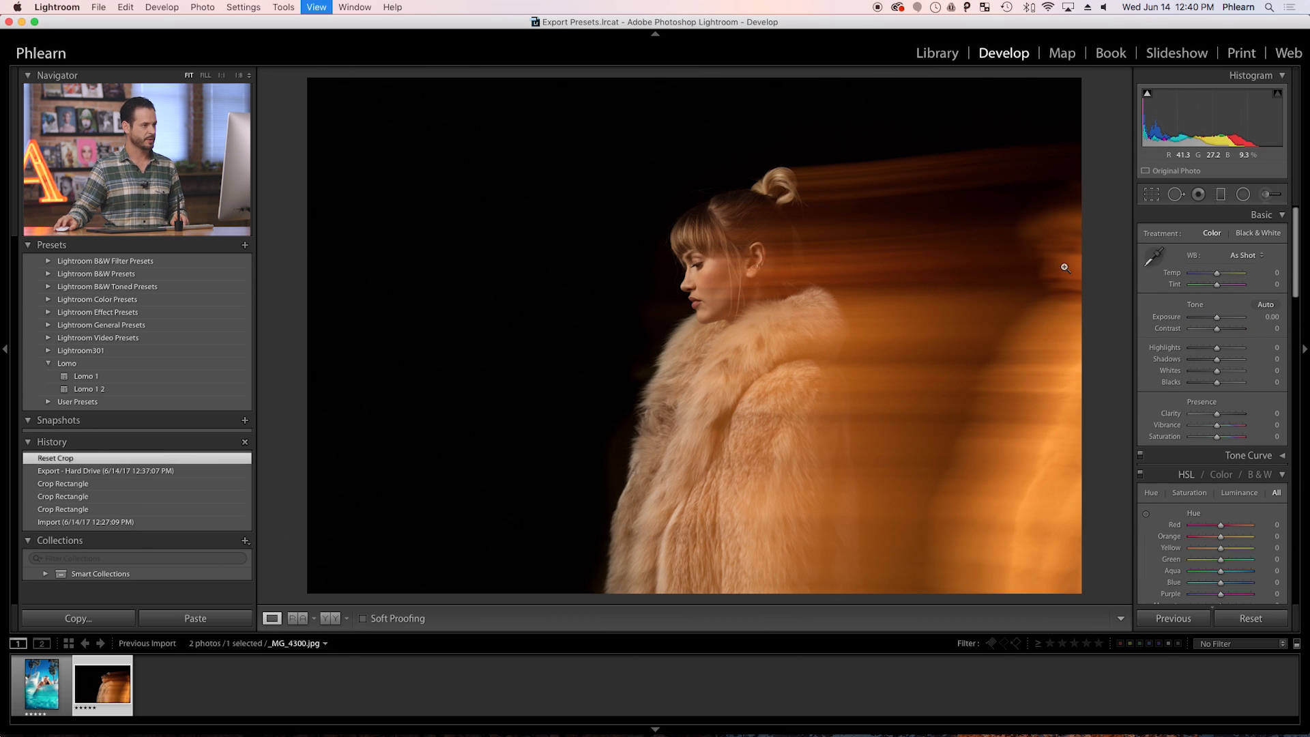
key("g")
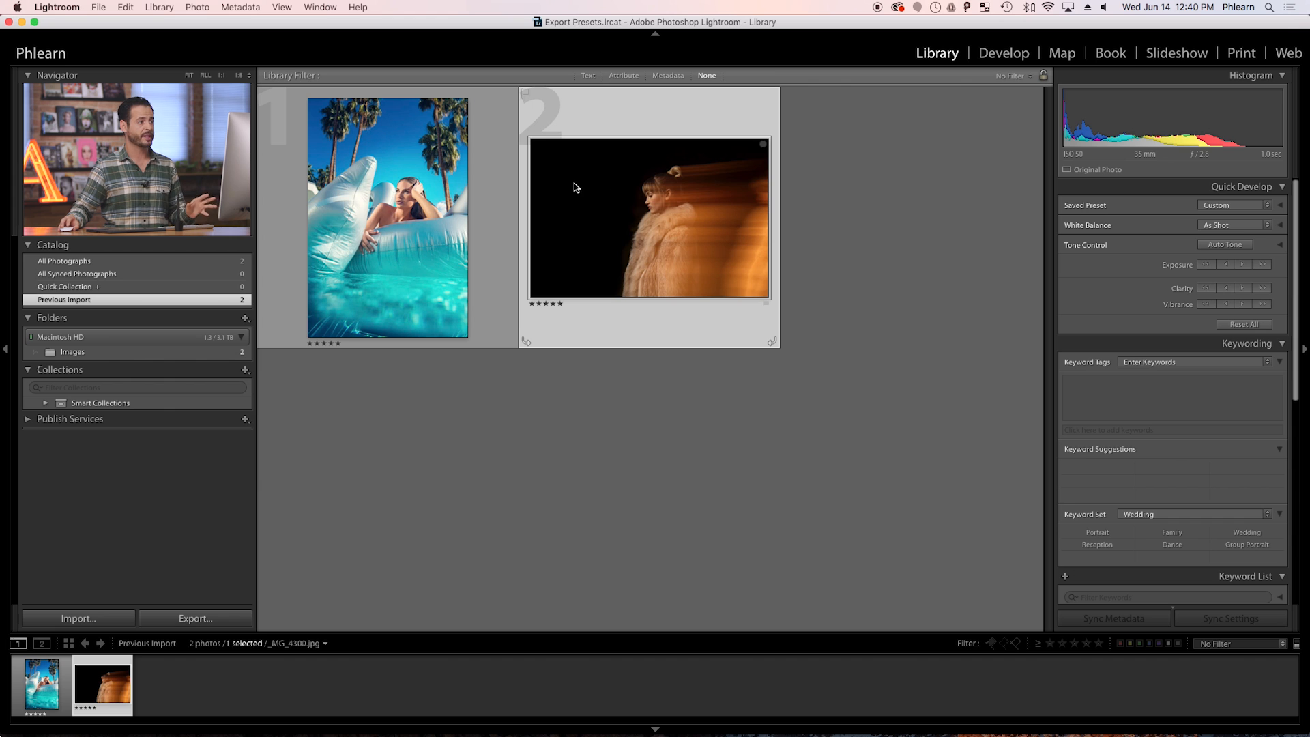
- Open the export settings for the fur coat photo and set the file name's custom text to "_1200px_web"
right_click(569, 153)
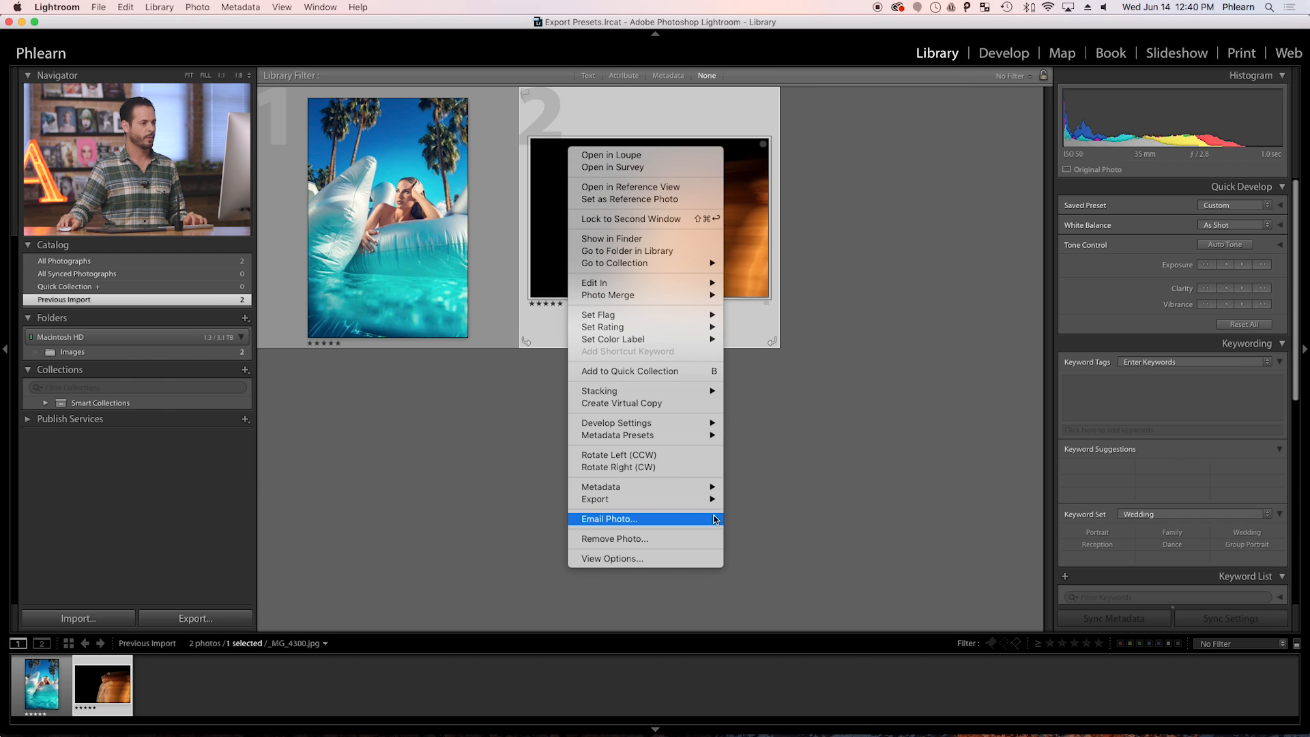
mouse_move(648, 499)
left_click(763, 451)
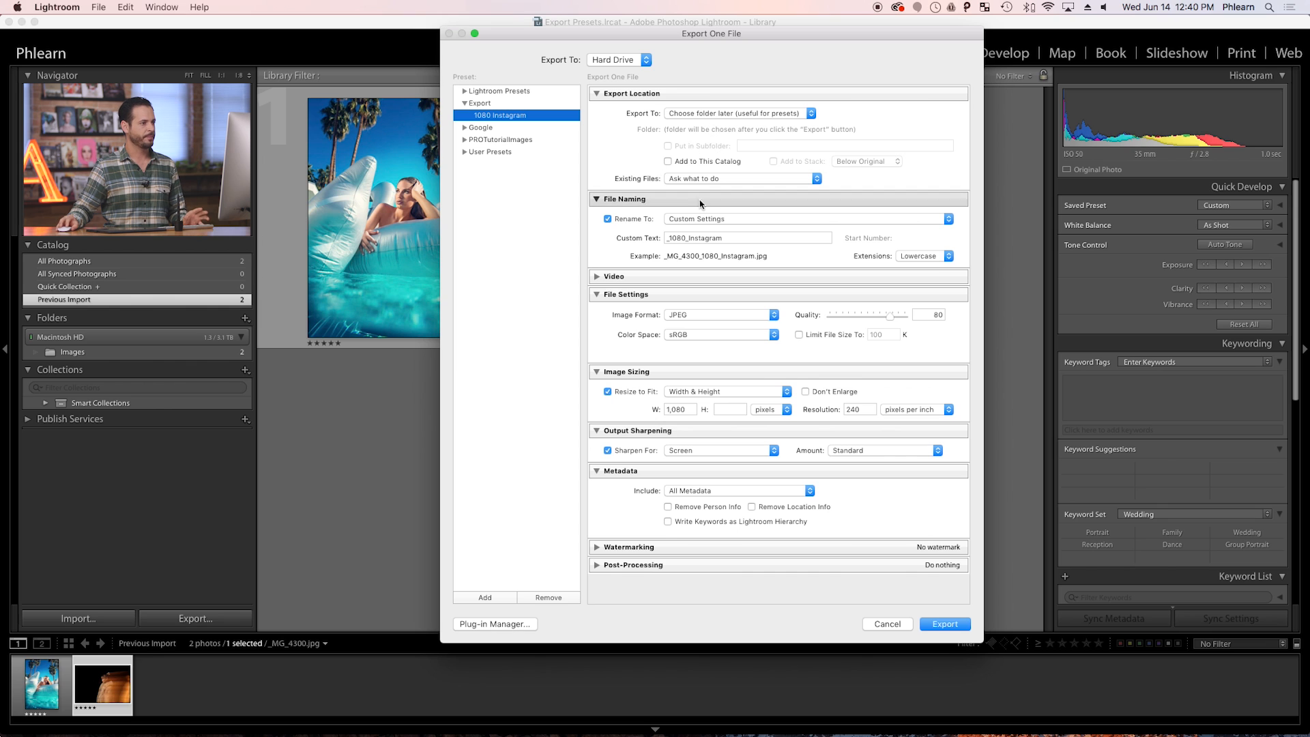
left_click(757, 236)
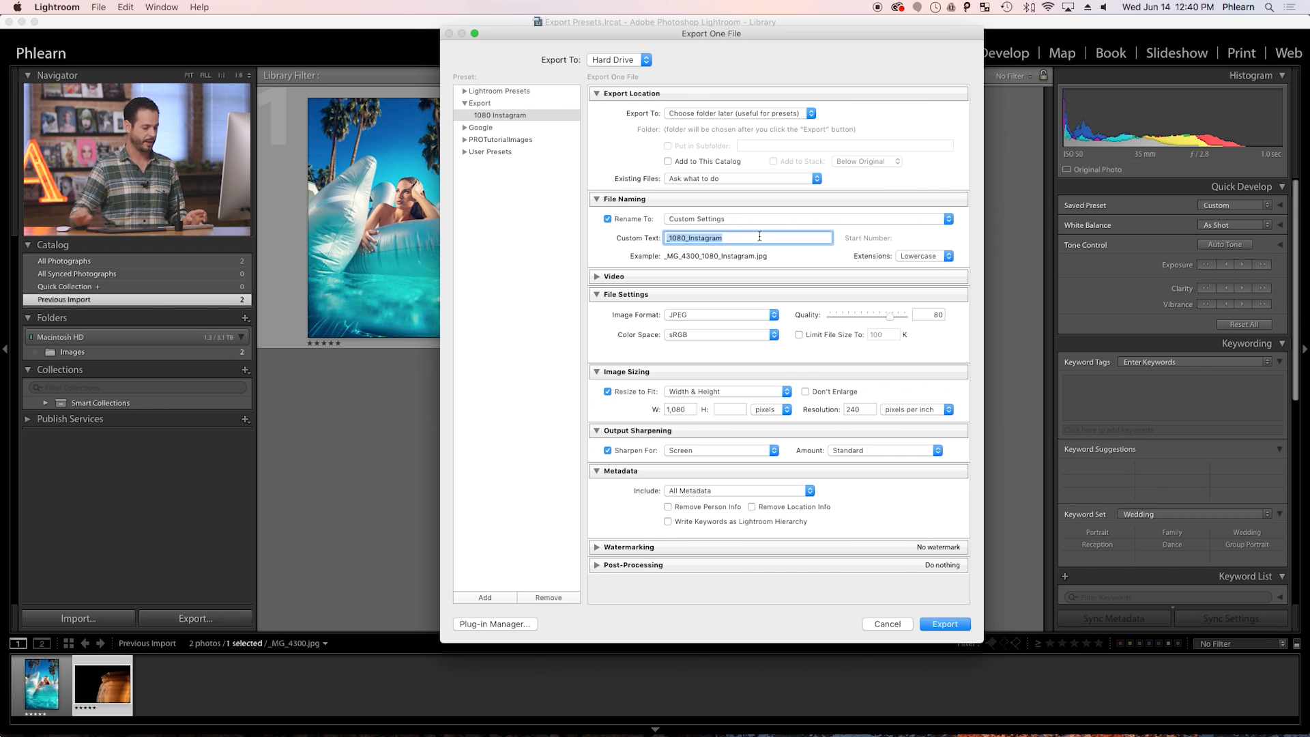
type("_1200")
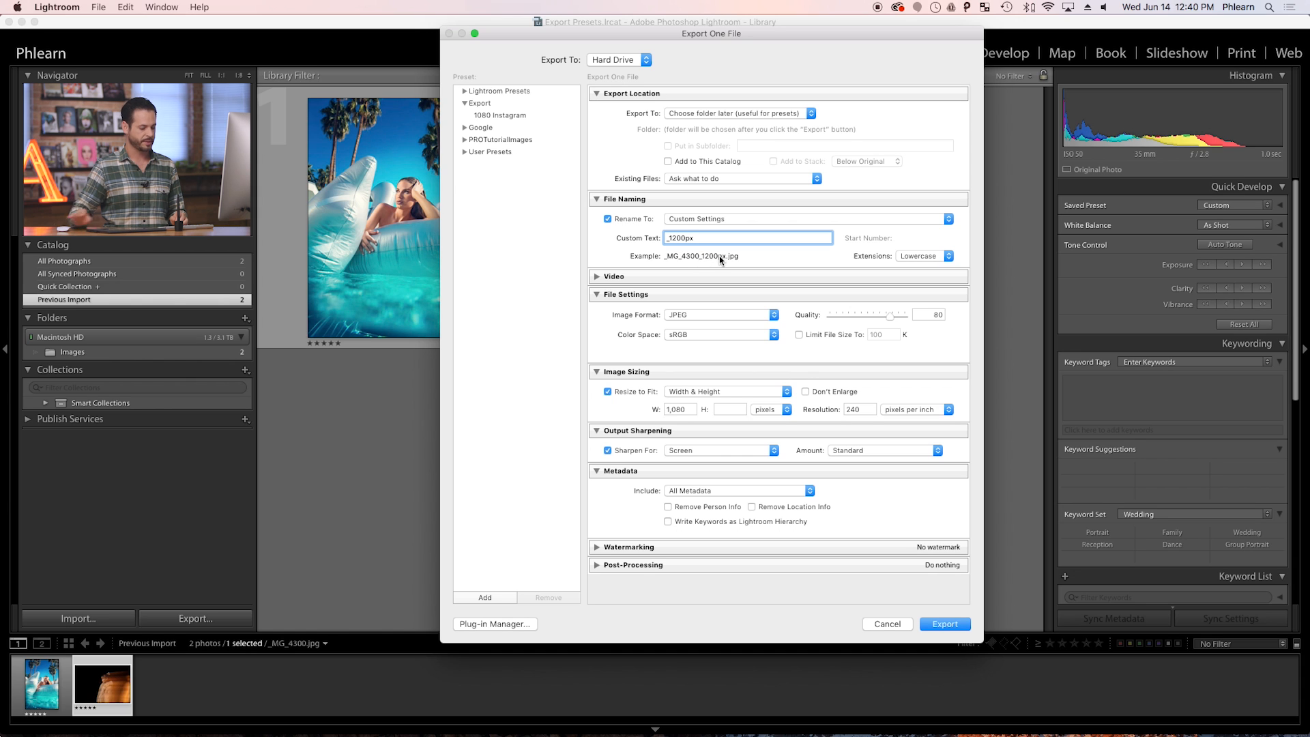
type("_web")
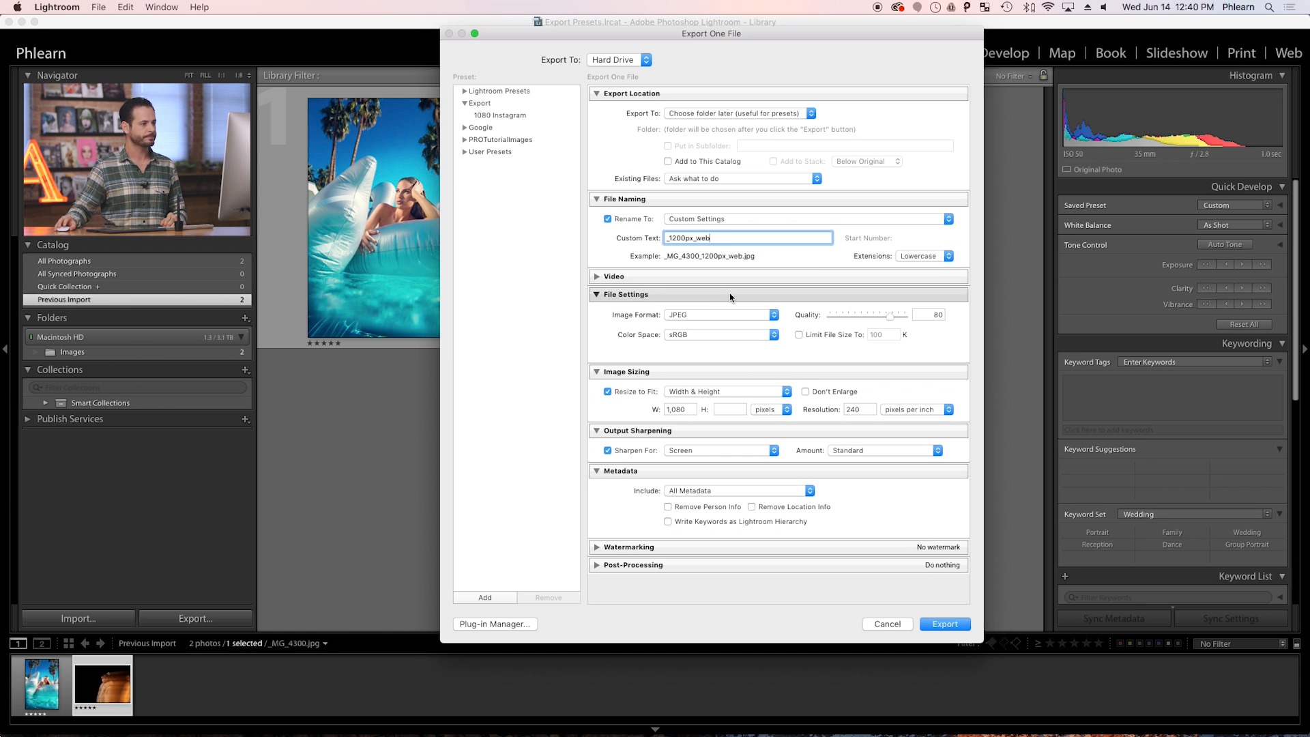
- Set the export image width to 1200 pixels, leaving the height blank
left_click_drag(676, 40, 645, 410)
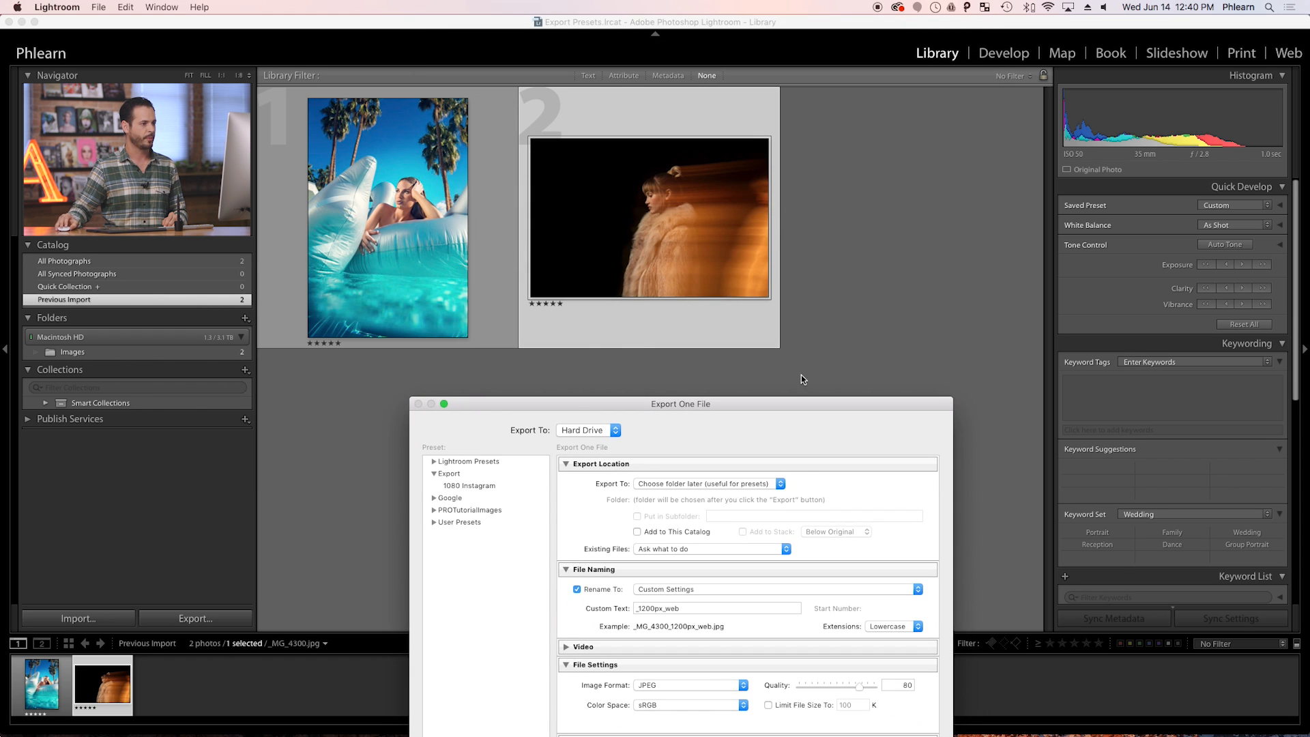
double_click(801, 403)
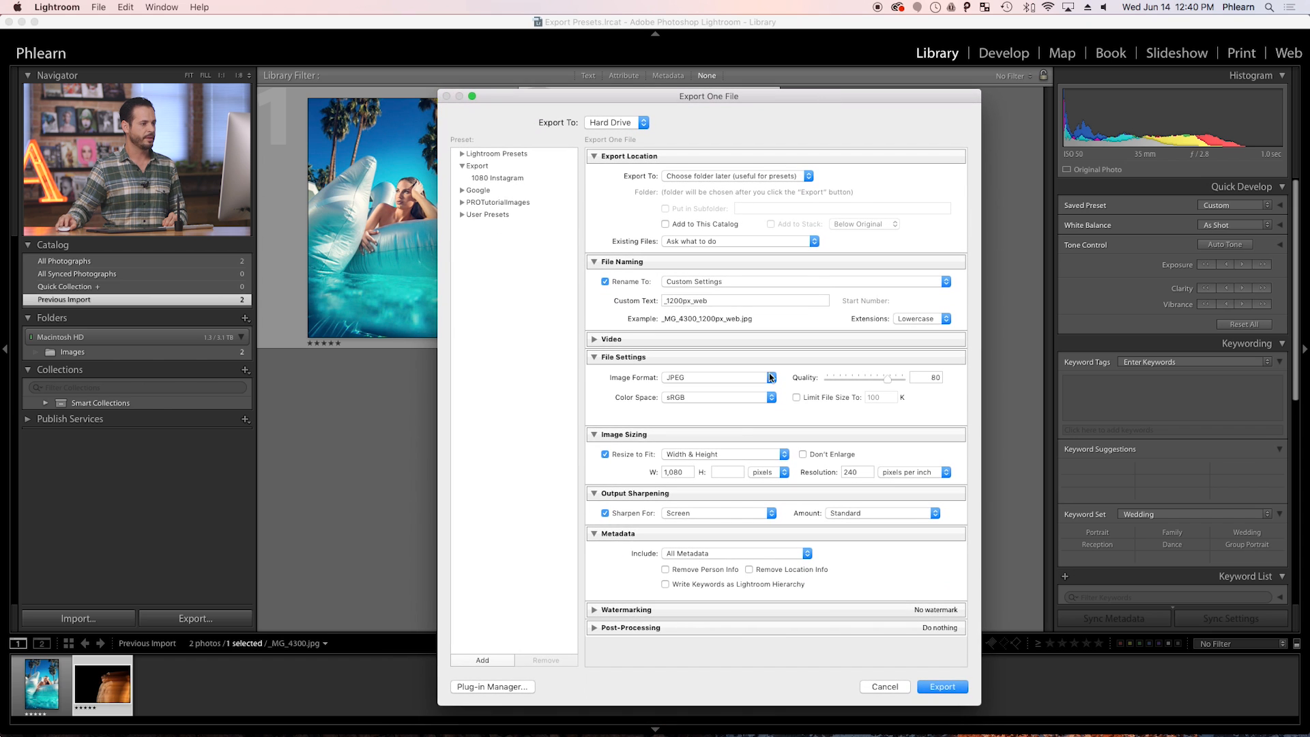
double_click(681, 471)
type("1200")
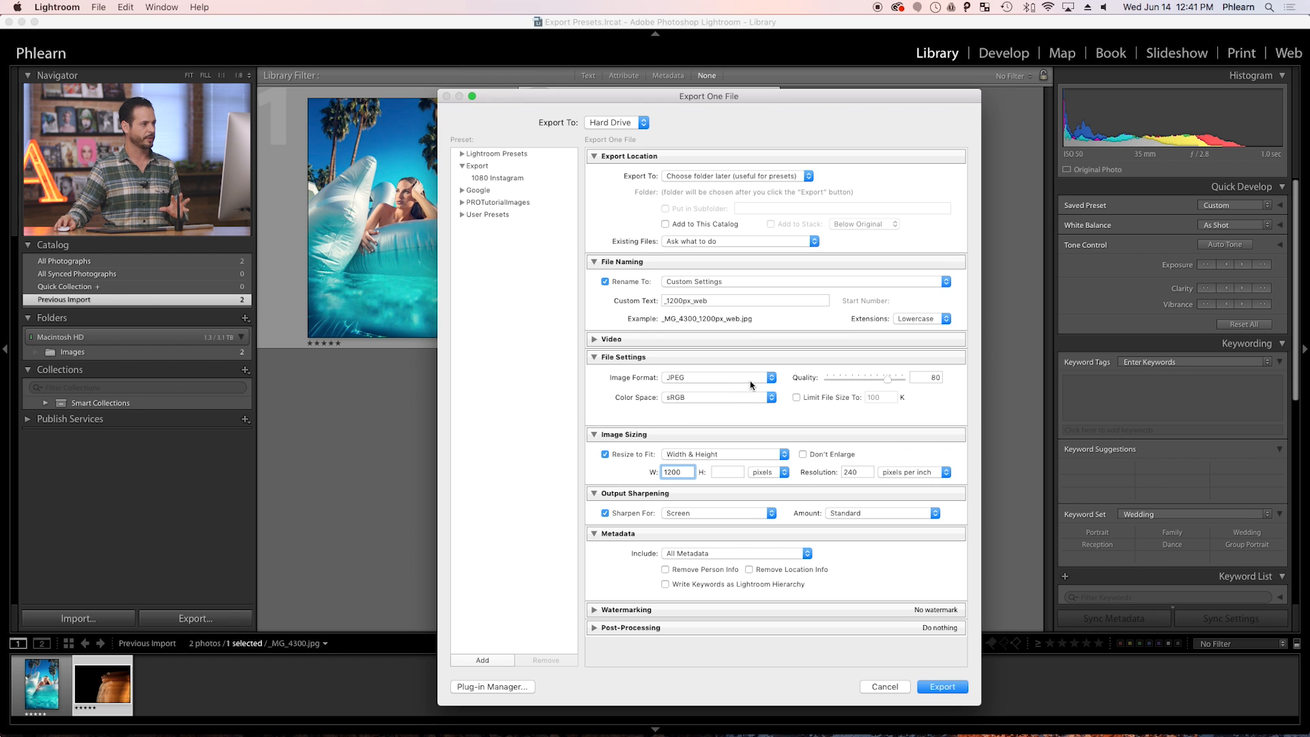
left_click_drag(765, 98, 795, 84)
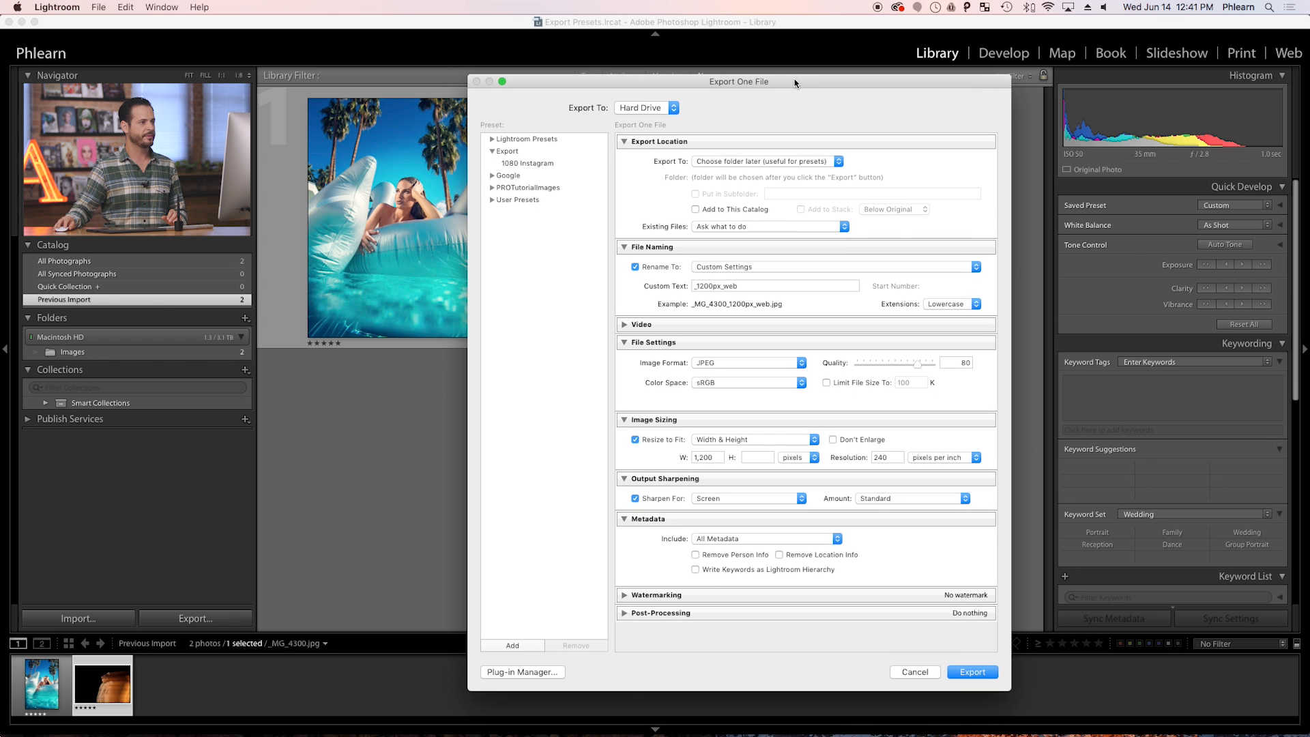
- Save the current export settings as a preset named "1200 Landscape" in the Export preset folder
left_click(513, 645)
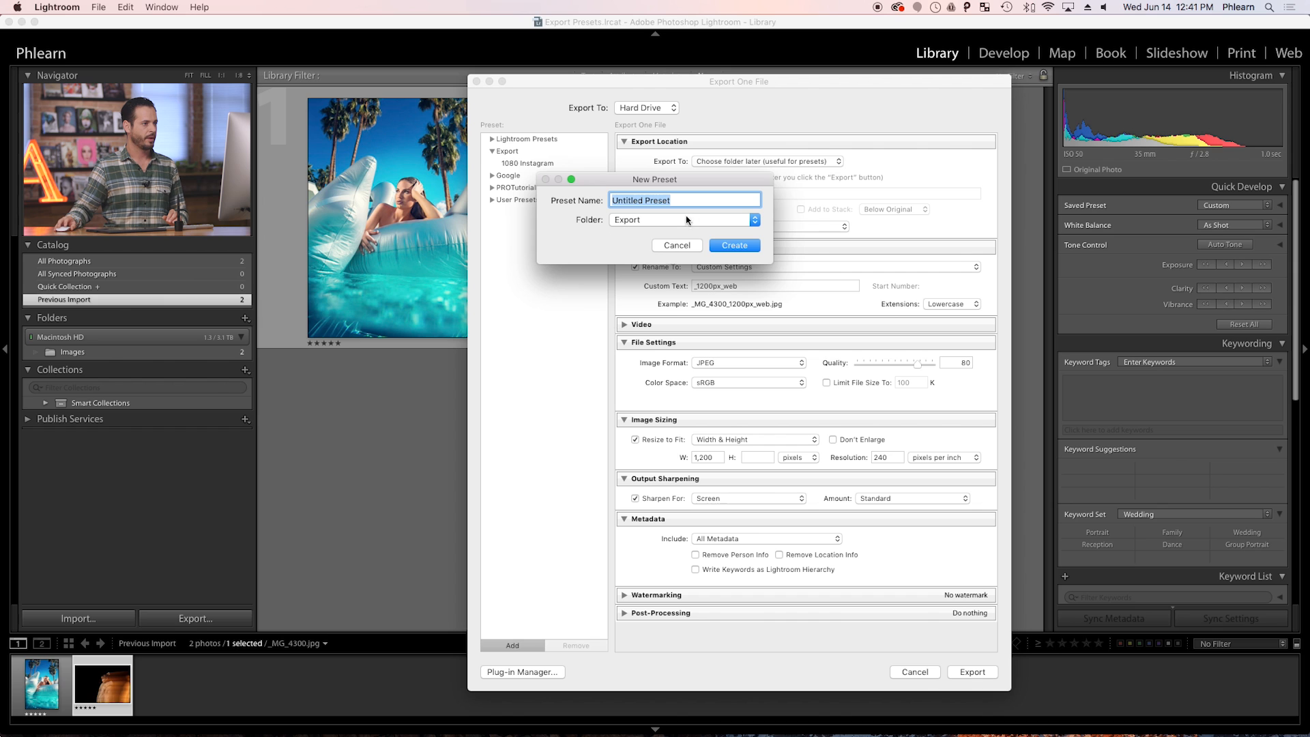
type("120")
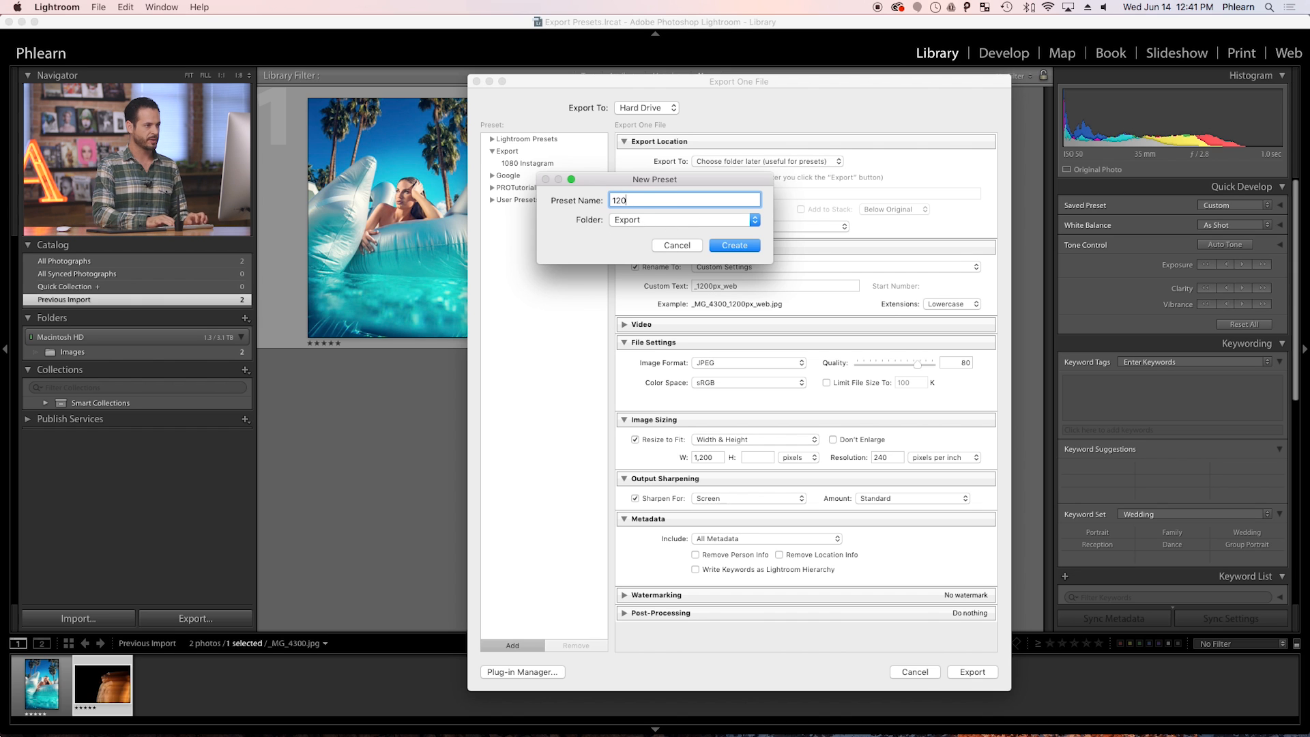
type("0 Land")
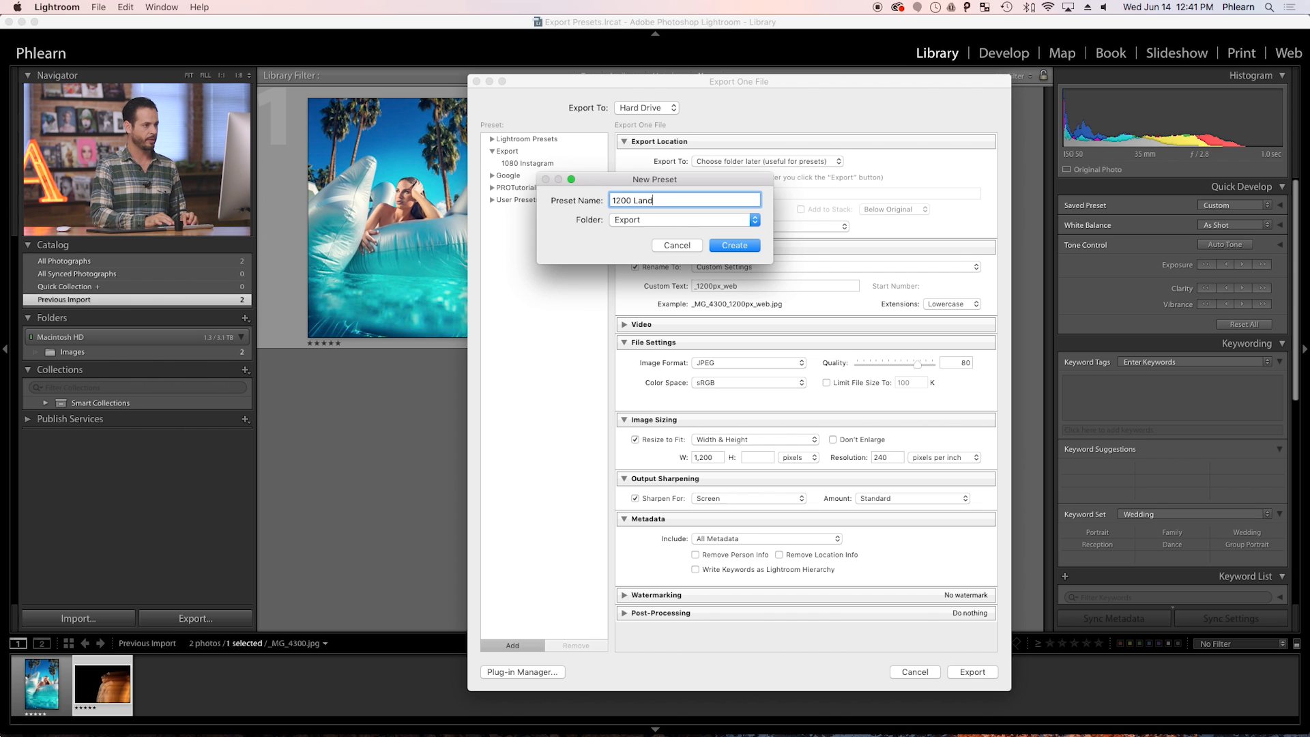
type("scape")
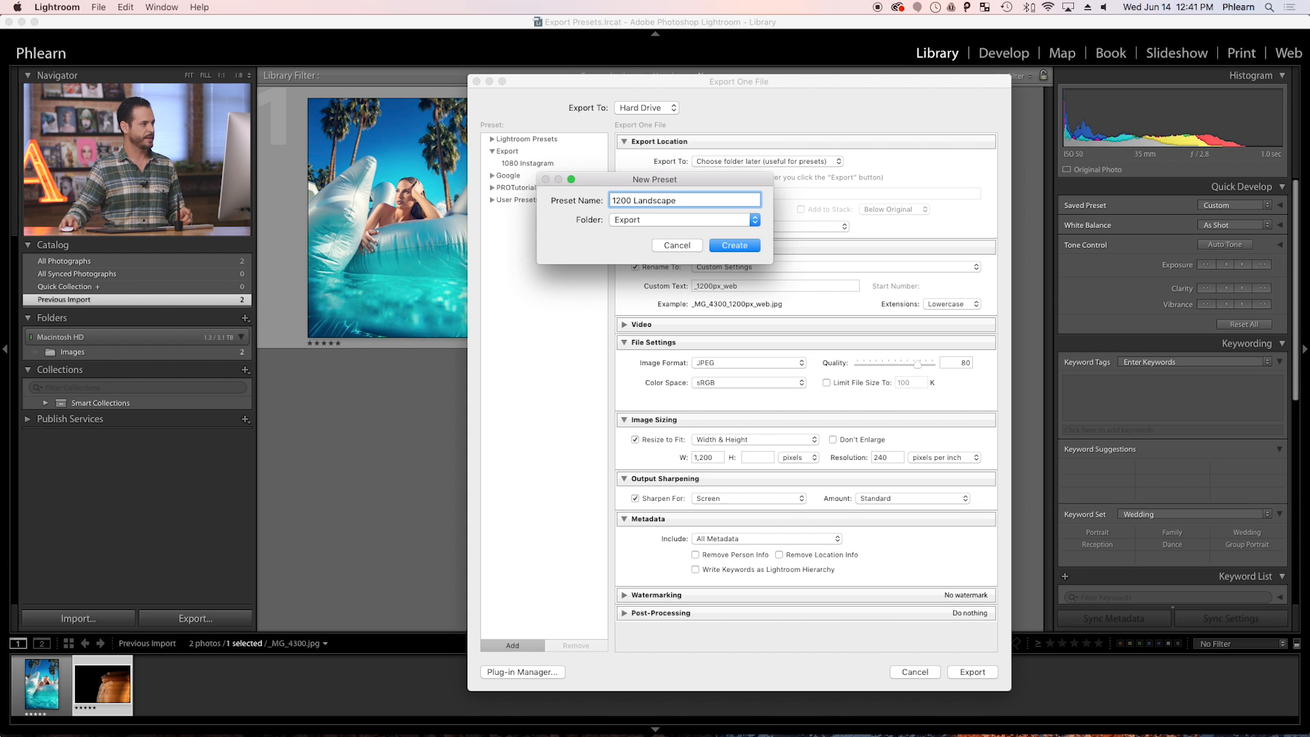
left_click(730, 245)
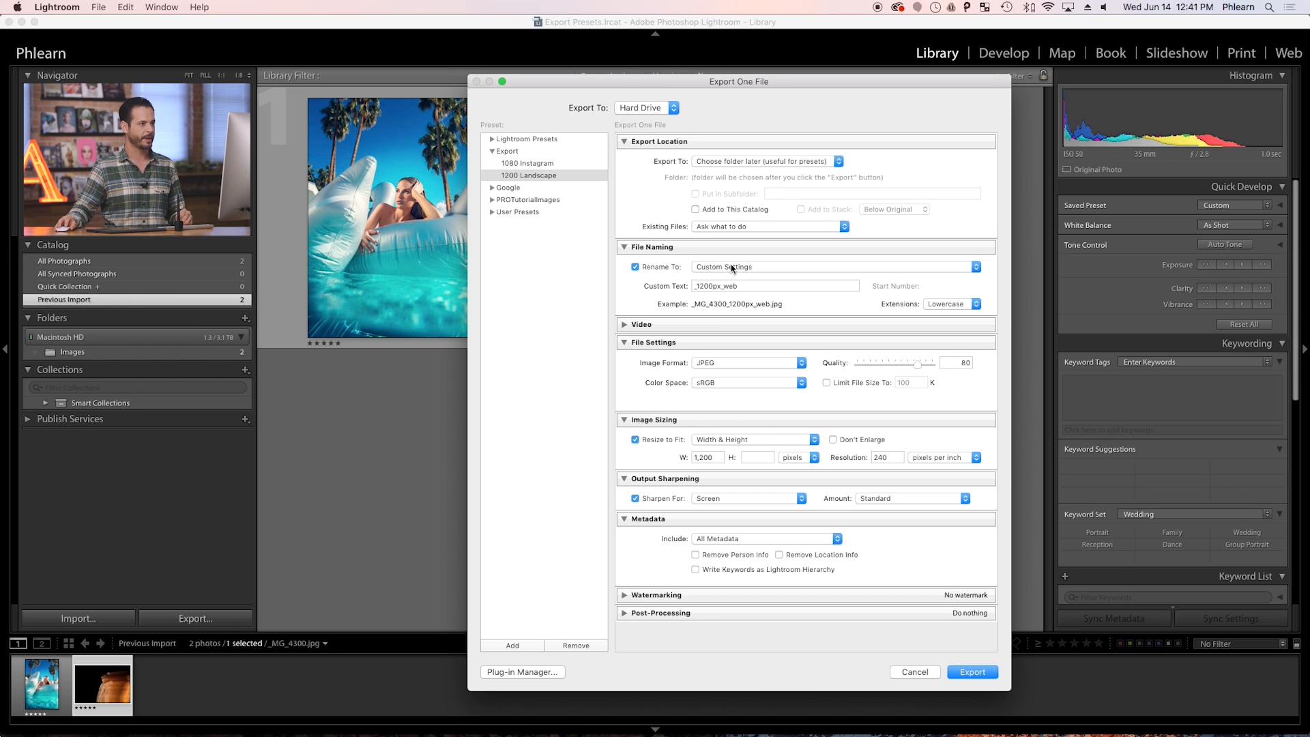
- Export the fur coat photo into Desktop > Final Image > Photography 101 > 1200px
left_click(977, 674)
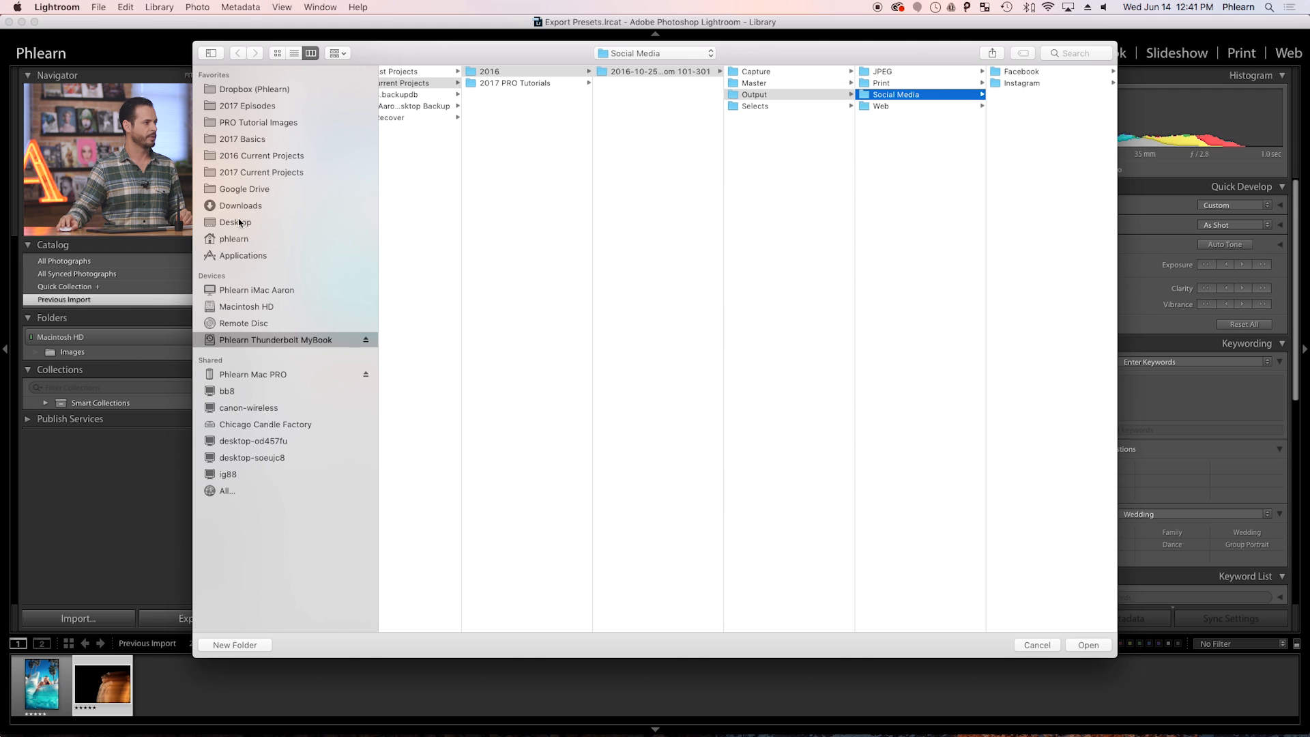
left_click(235, 223)
left_click(415, 72)
left_click(604, 73)
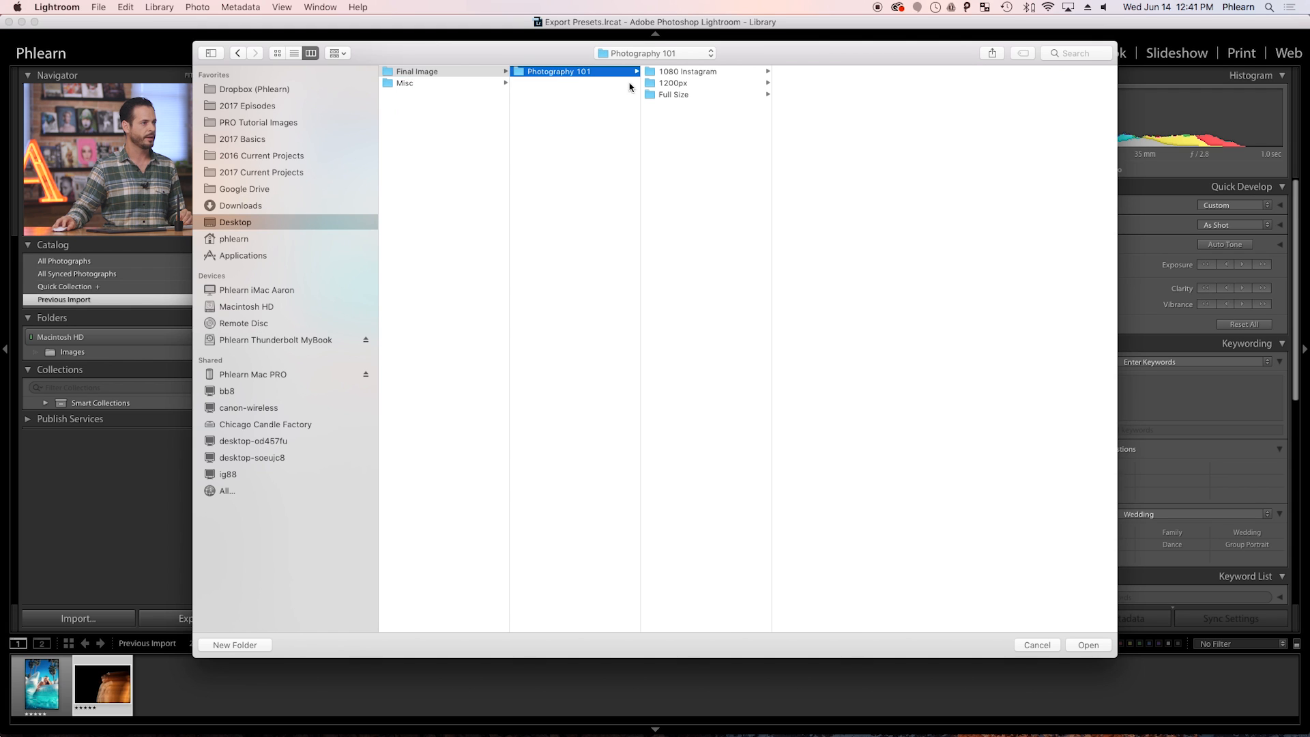
left_click(695, 84)
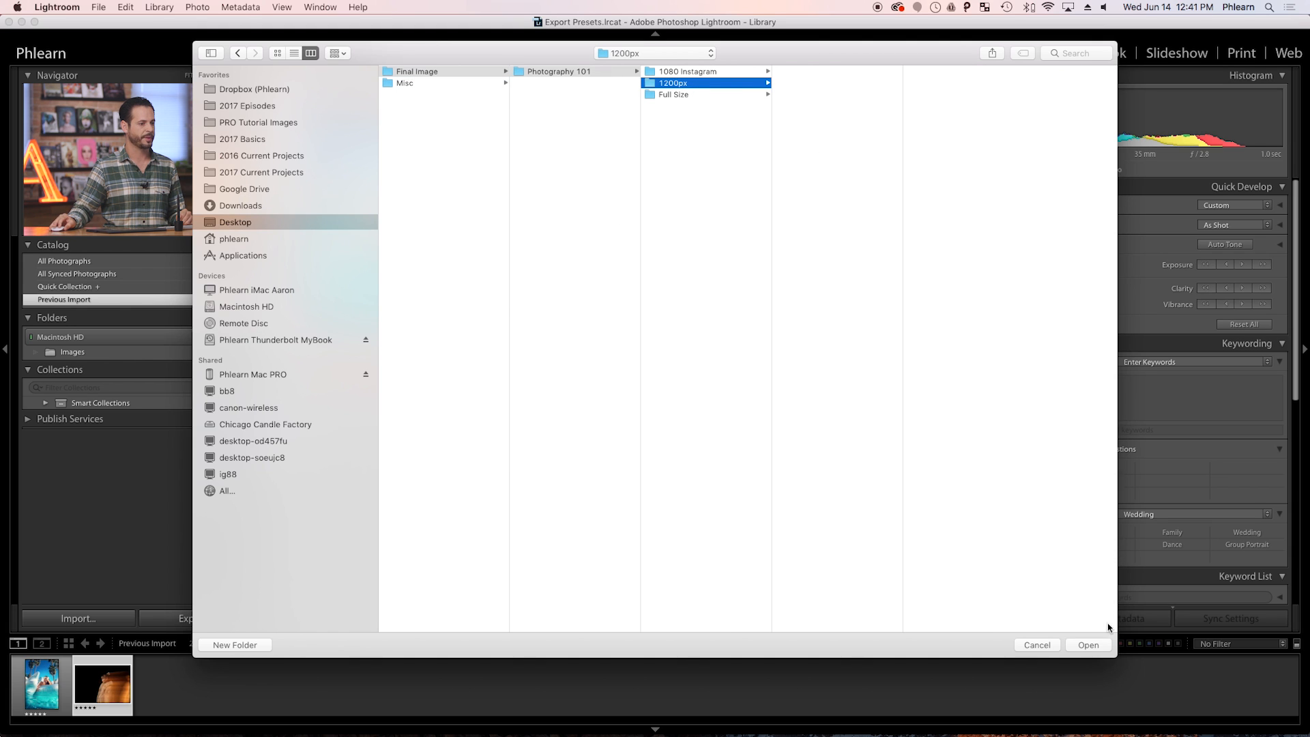
left_click(1090, 646)
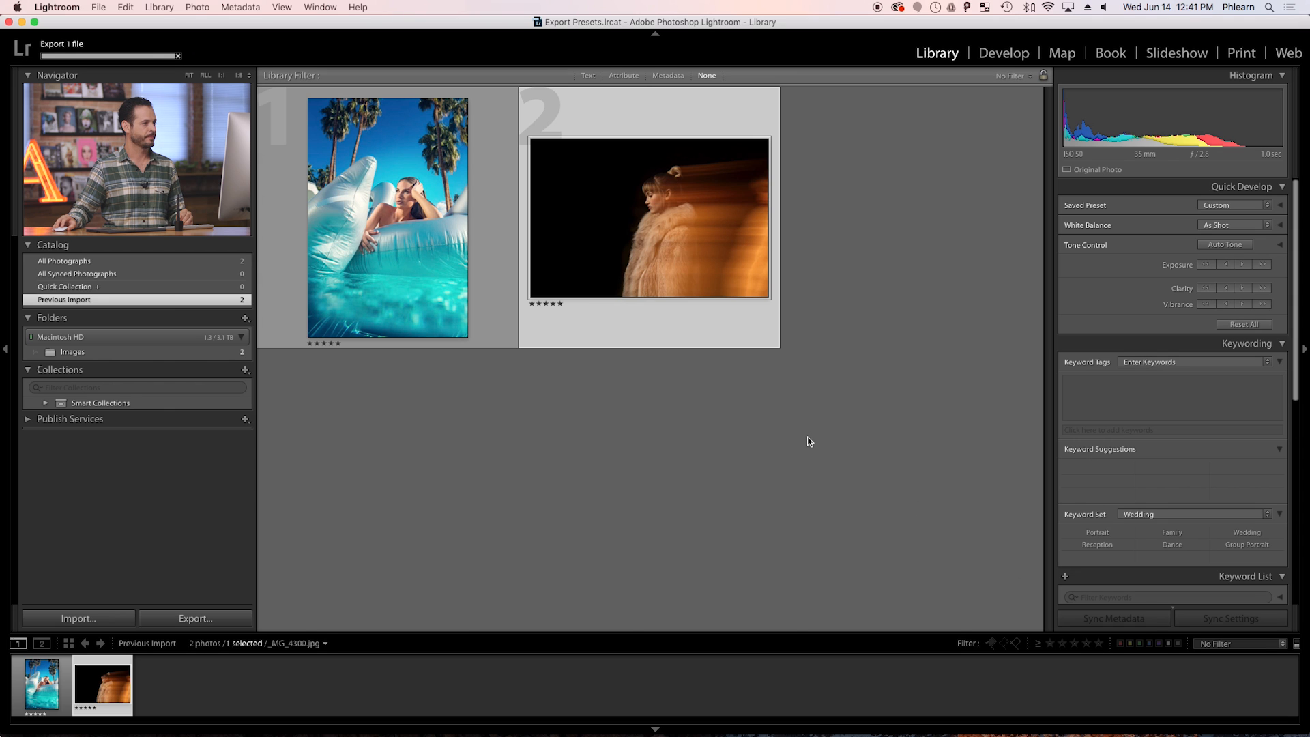
- Open the export settings for the pool float photo, clear the width and set the height to 1200 pixels
left_click(400, 165)
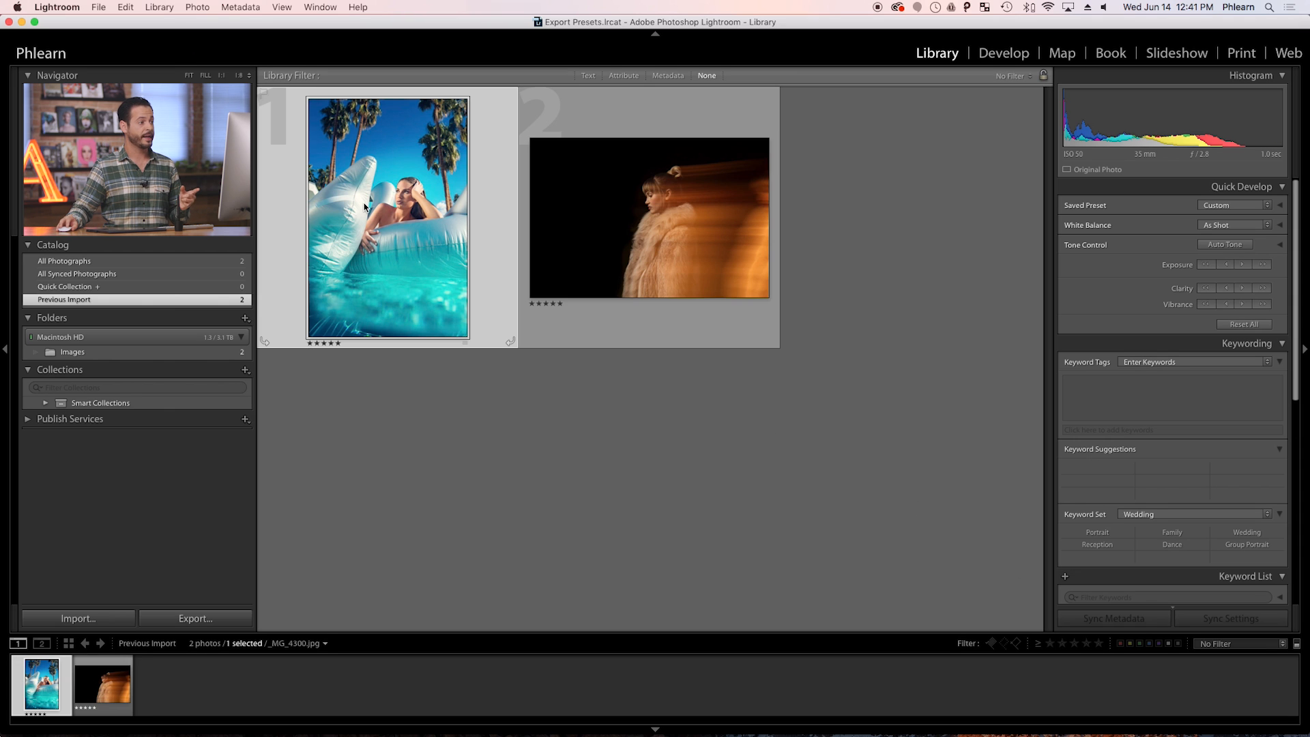
right_click(400, 166)
mouse_move(485, 519)
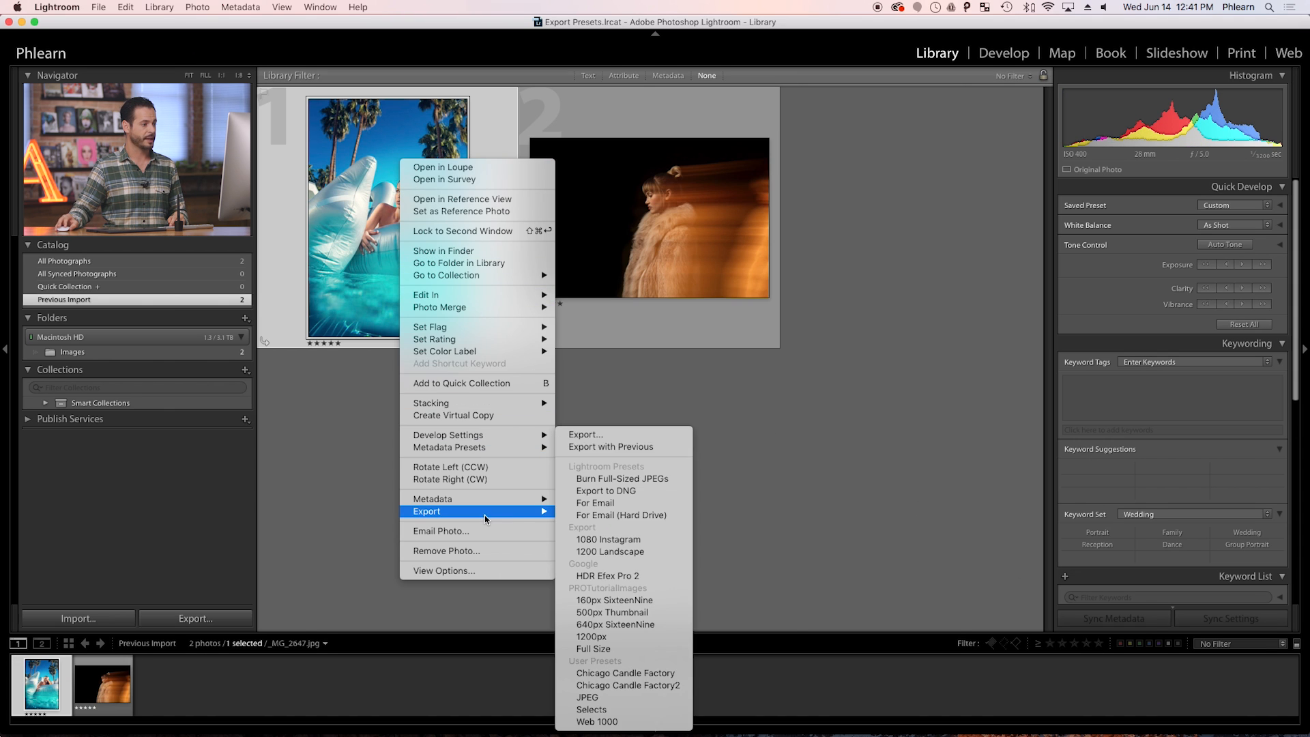
left_click(595, 434)
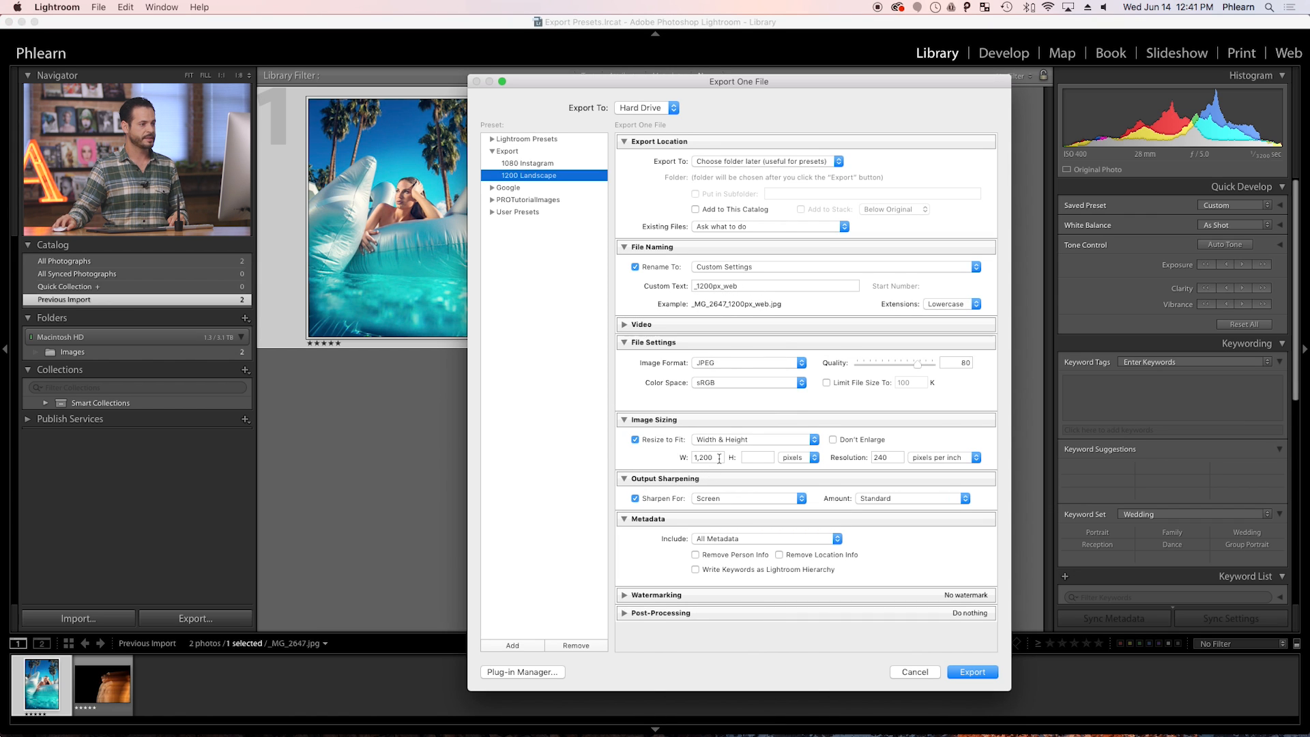
left_click(692, 462)
key("BackSpace")
left_click(760, 458)
type("1200")
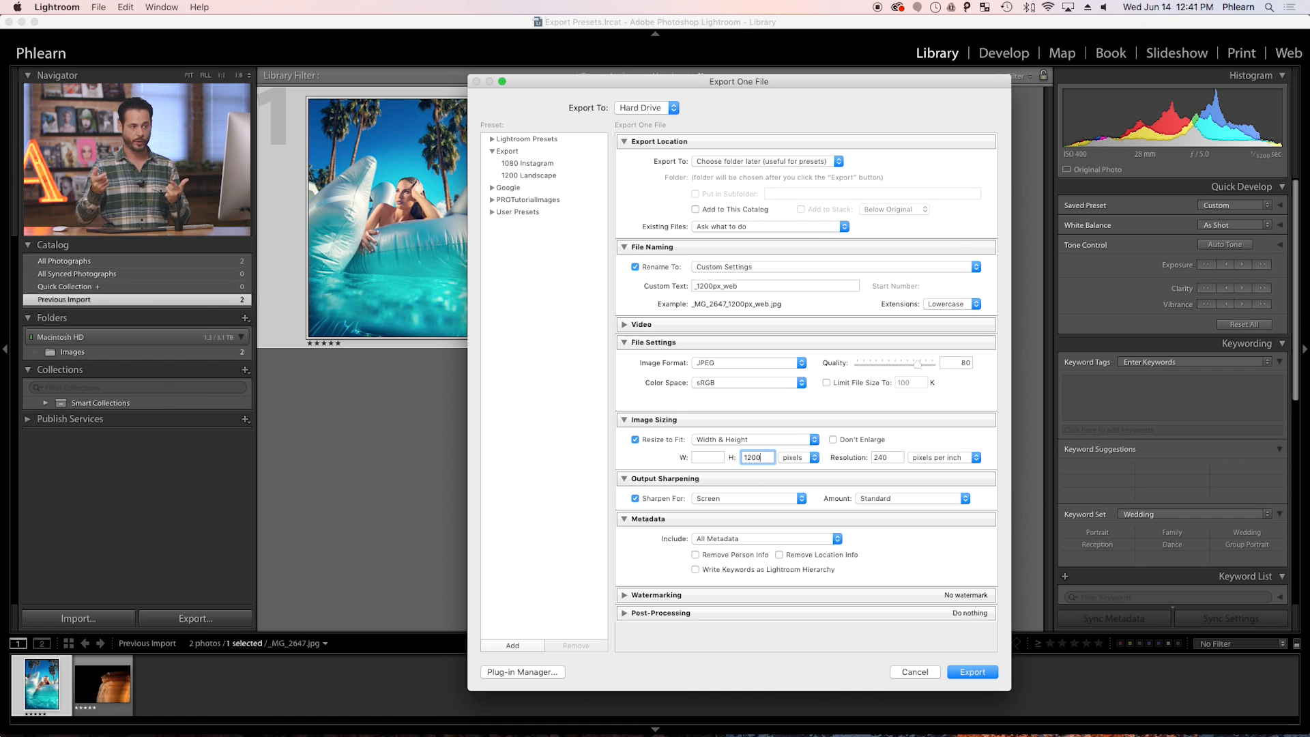
- Save the height-based export settings as a preset named "1200 Portrait" in the Export preset folder
left_click(526, 646)
type("1200")
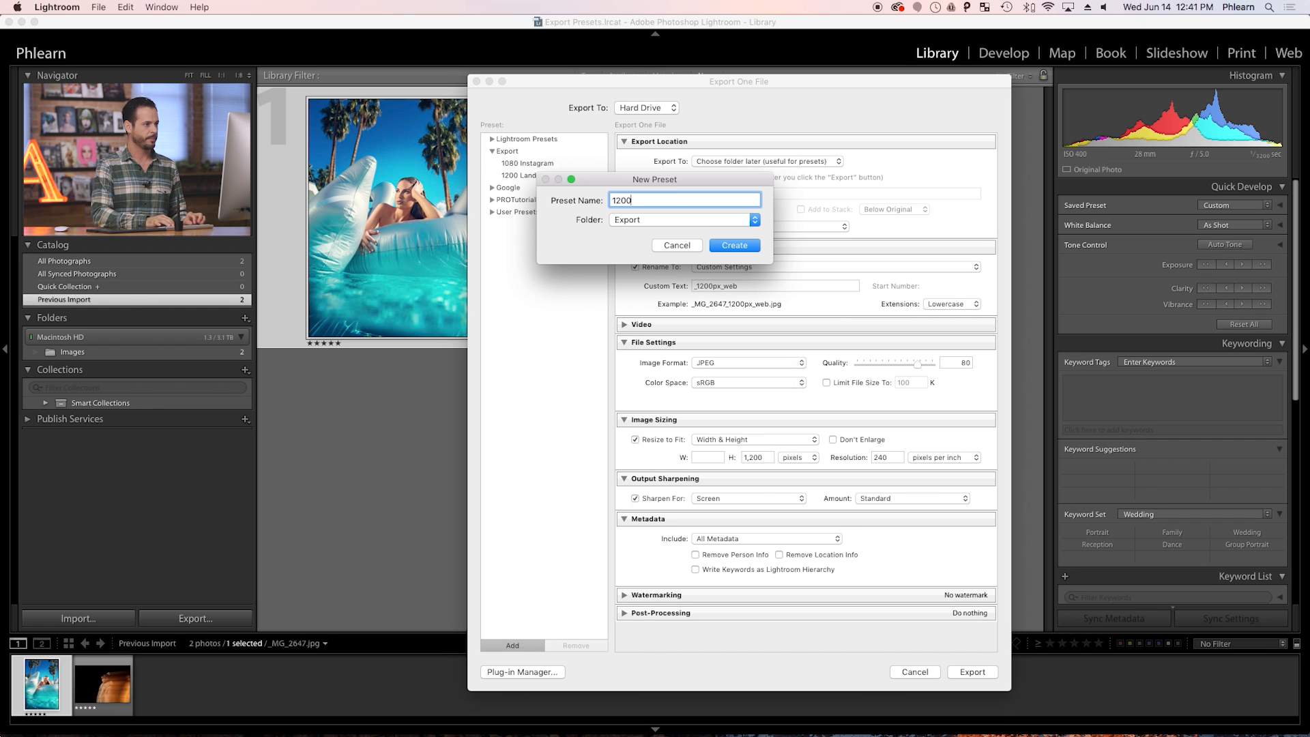
type(" Portrait")
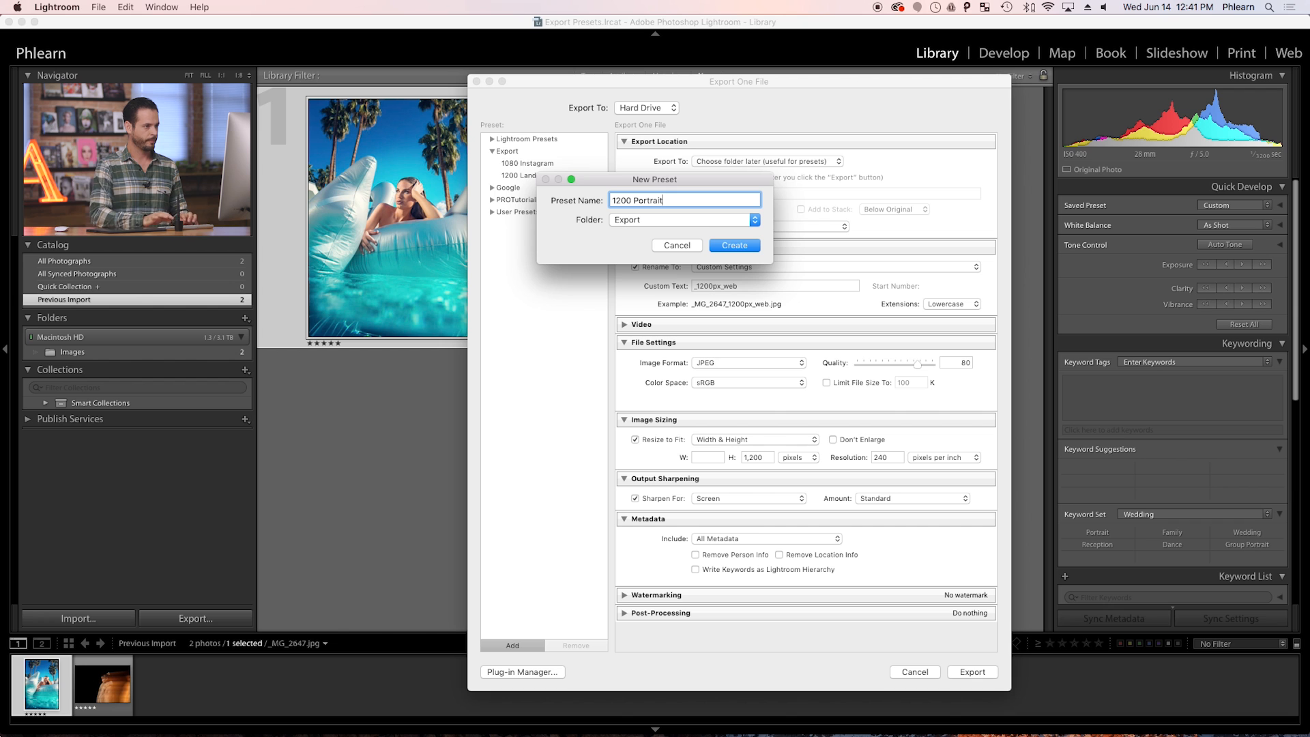
left_click(728, 247)
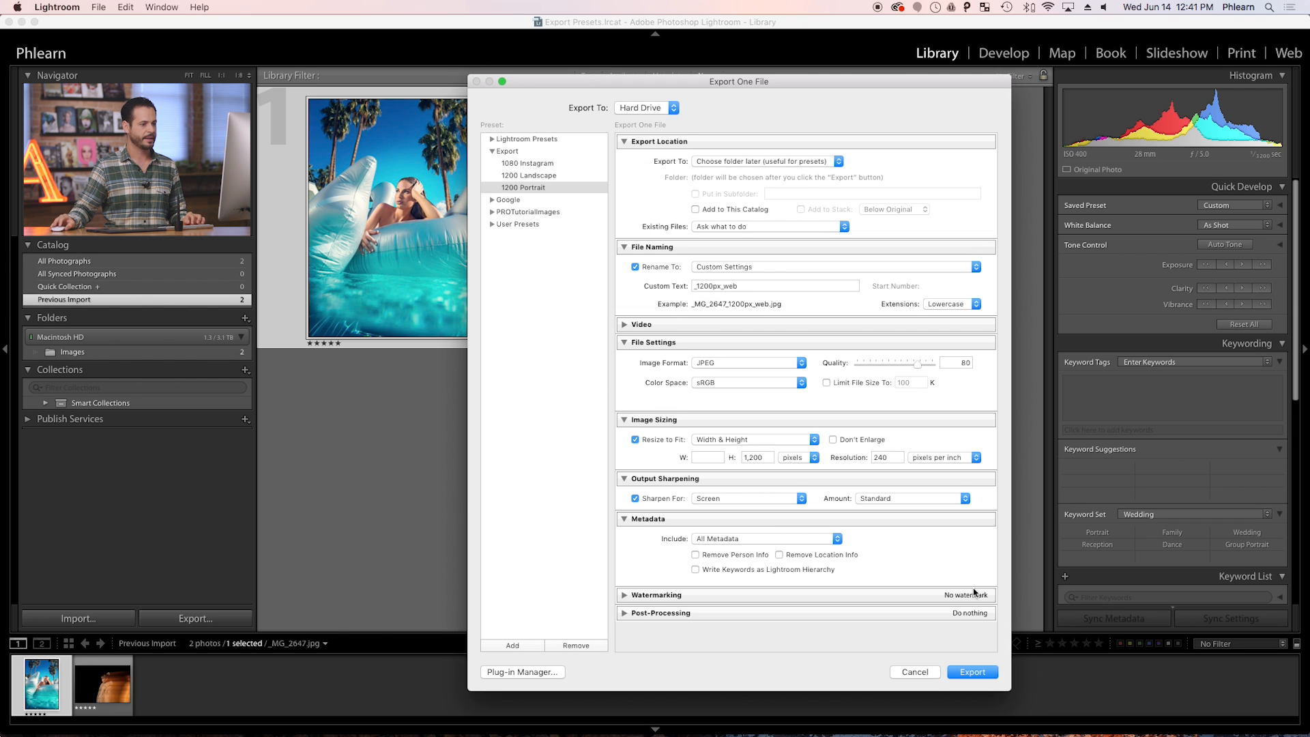
- Export the pool float photo into Desktop > Final Image > Photography 101 > 1200px
left_click(973, 671)
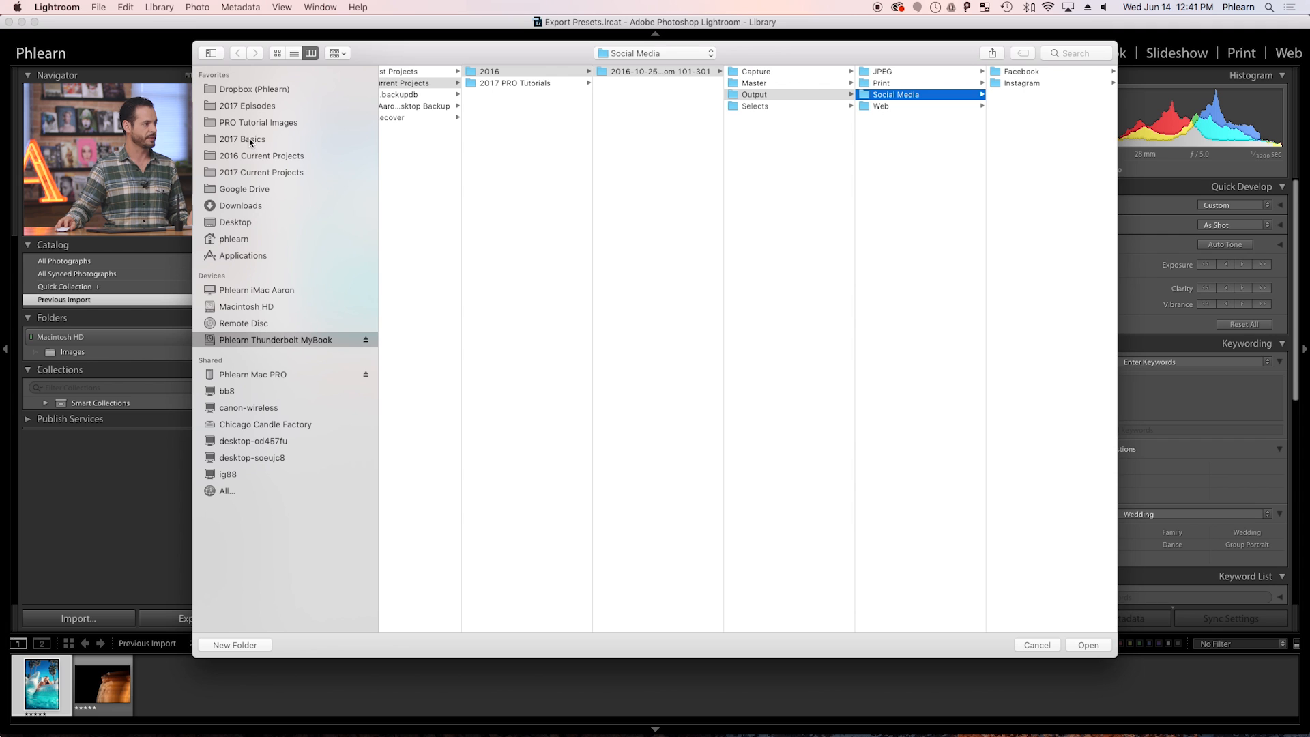
left_click(240, 222)
left_click(423, 72)
left_click(571, 71)
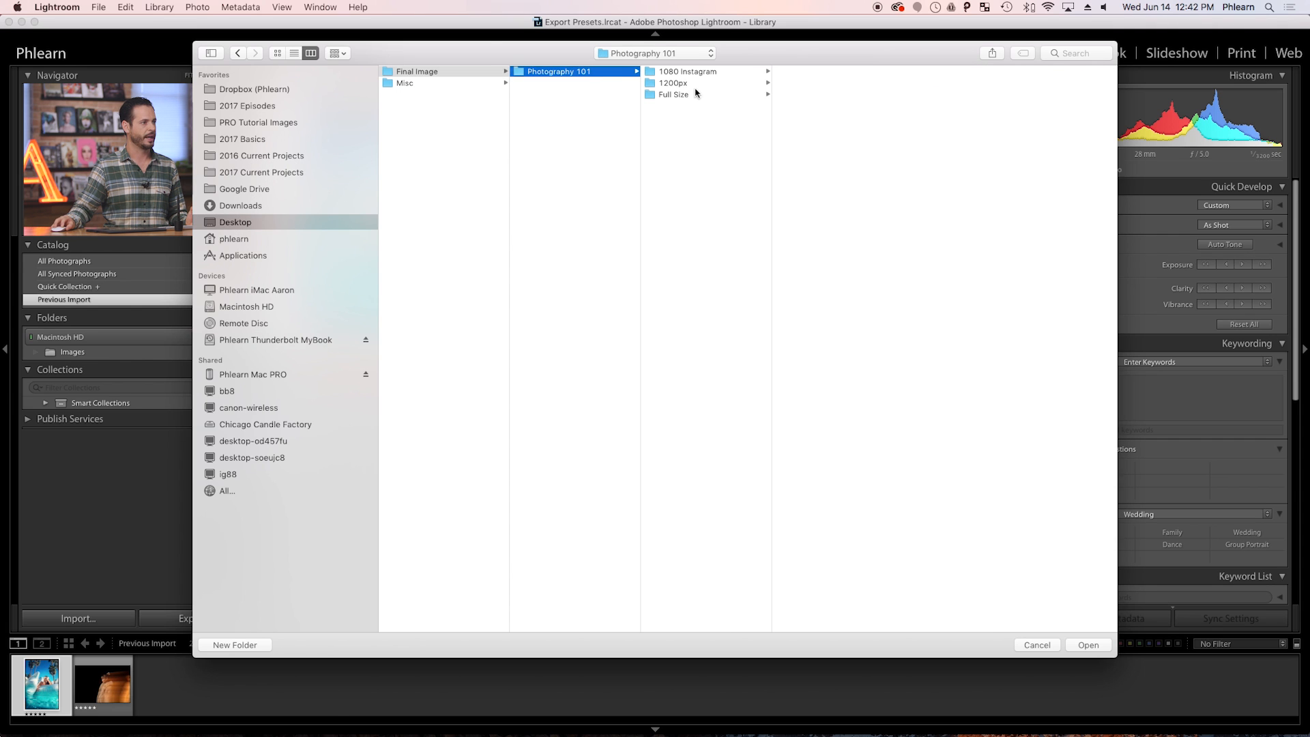
left_click(686, 83)
left_click(1097, 649)
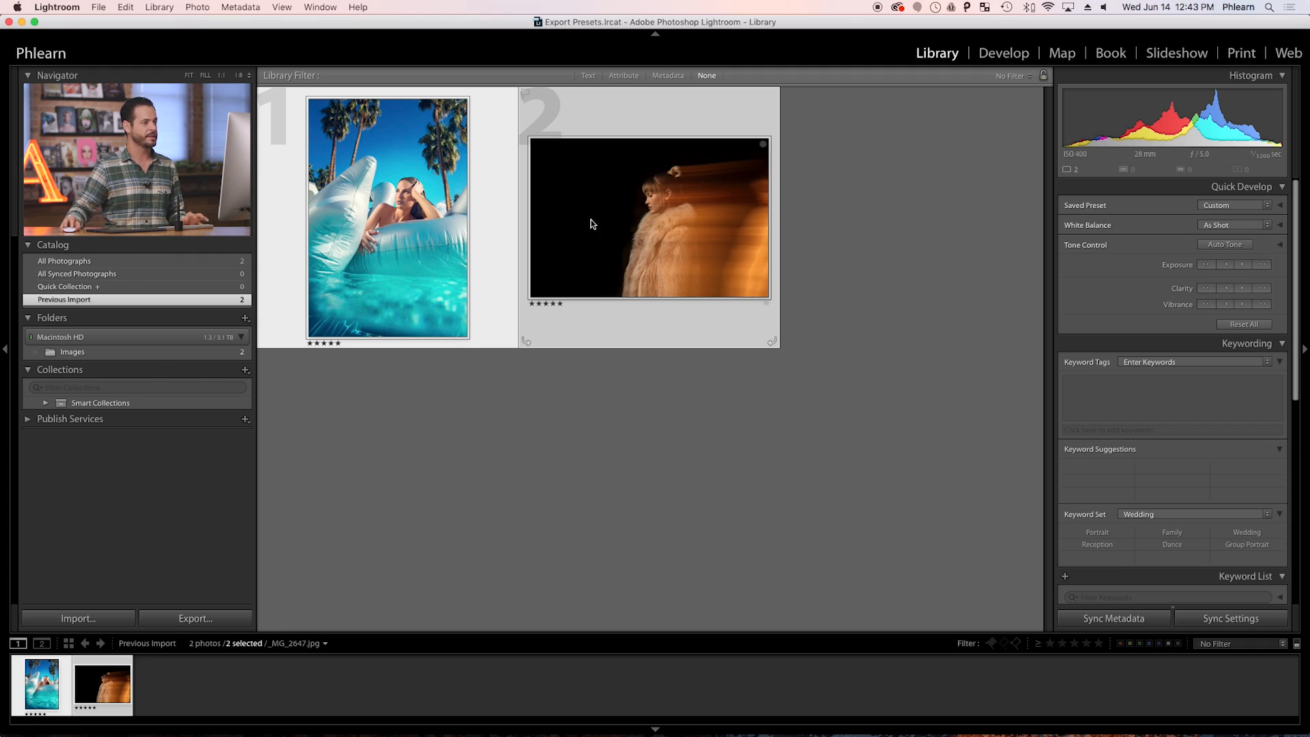
- Select both photos, open their export settings and set the file name's custom text to "_Full_Size"
left_click(605, 254)
left_click(404, 209, "super")
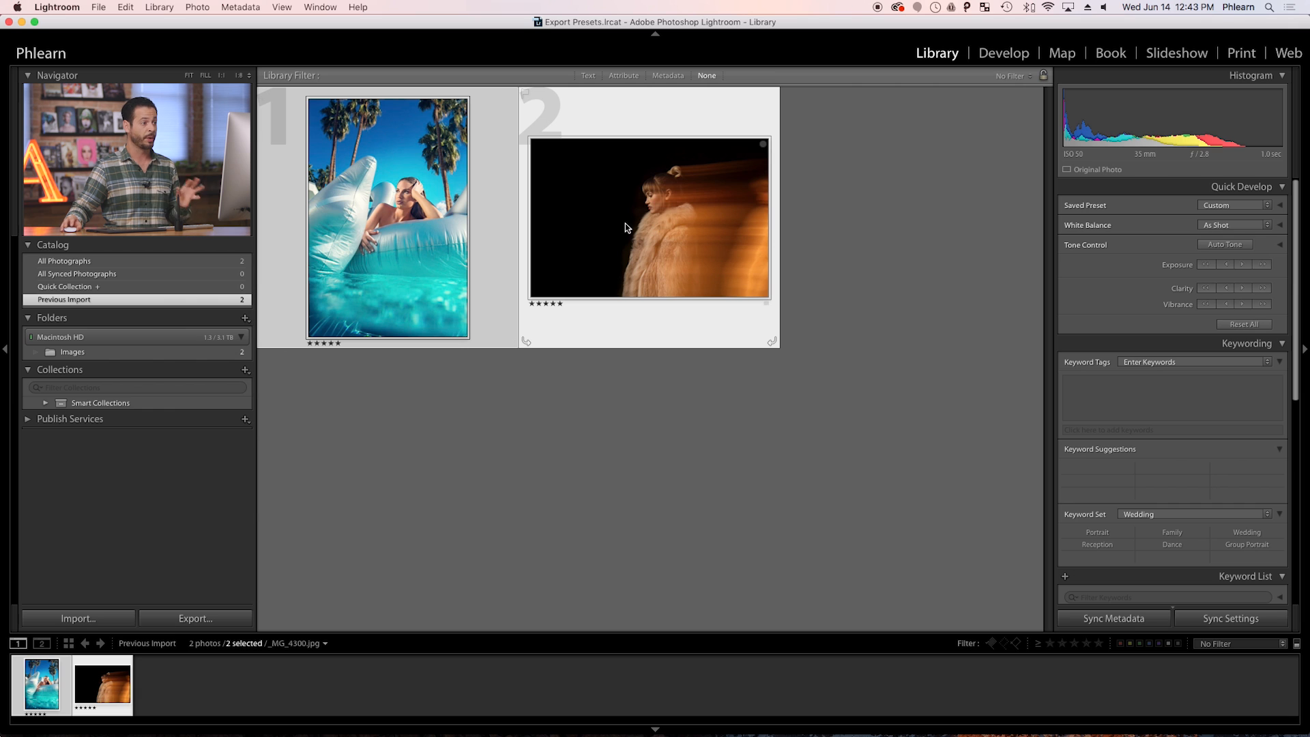
right_click(589, 166)
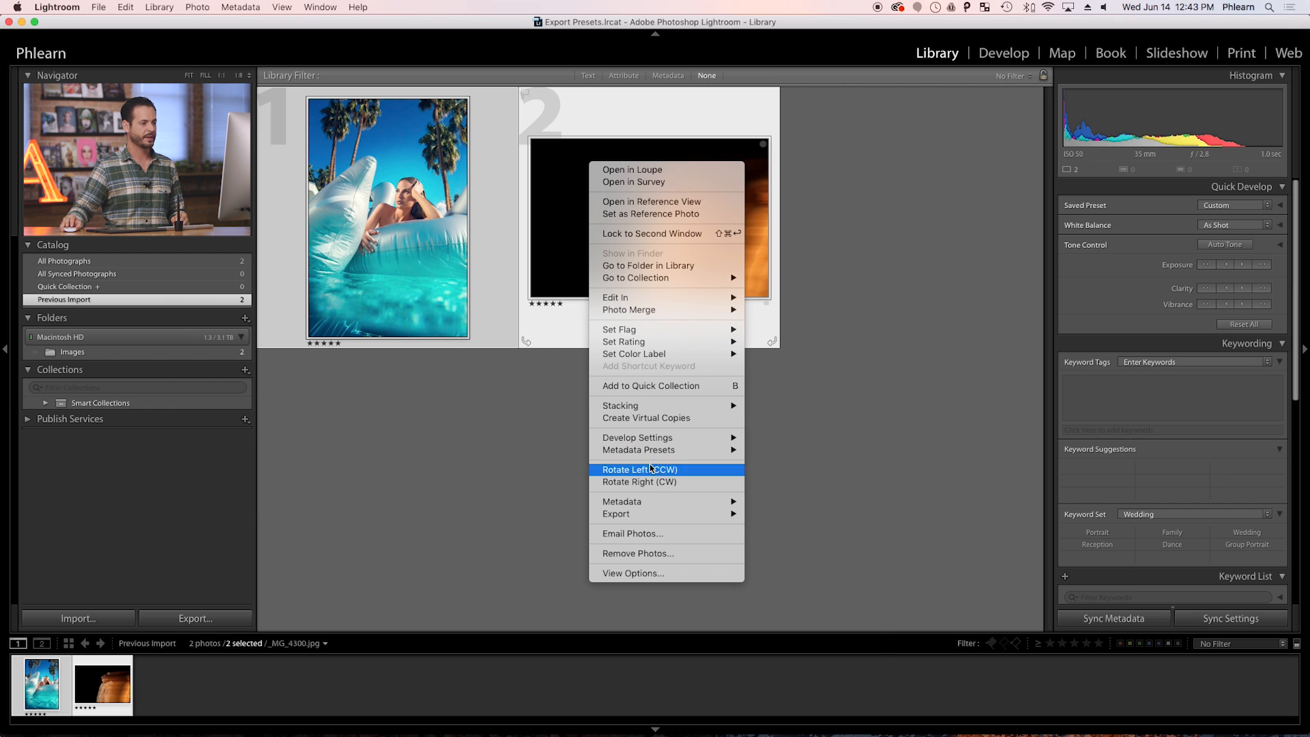
mouse_move(679, 515)
left_click(781, 428)
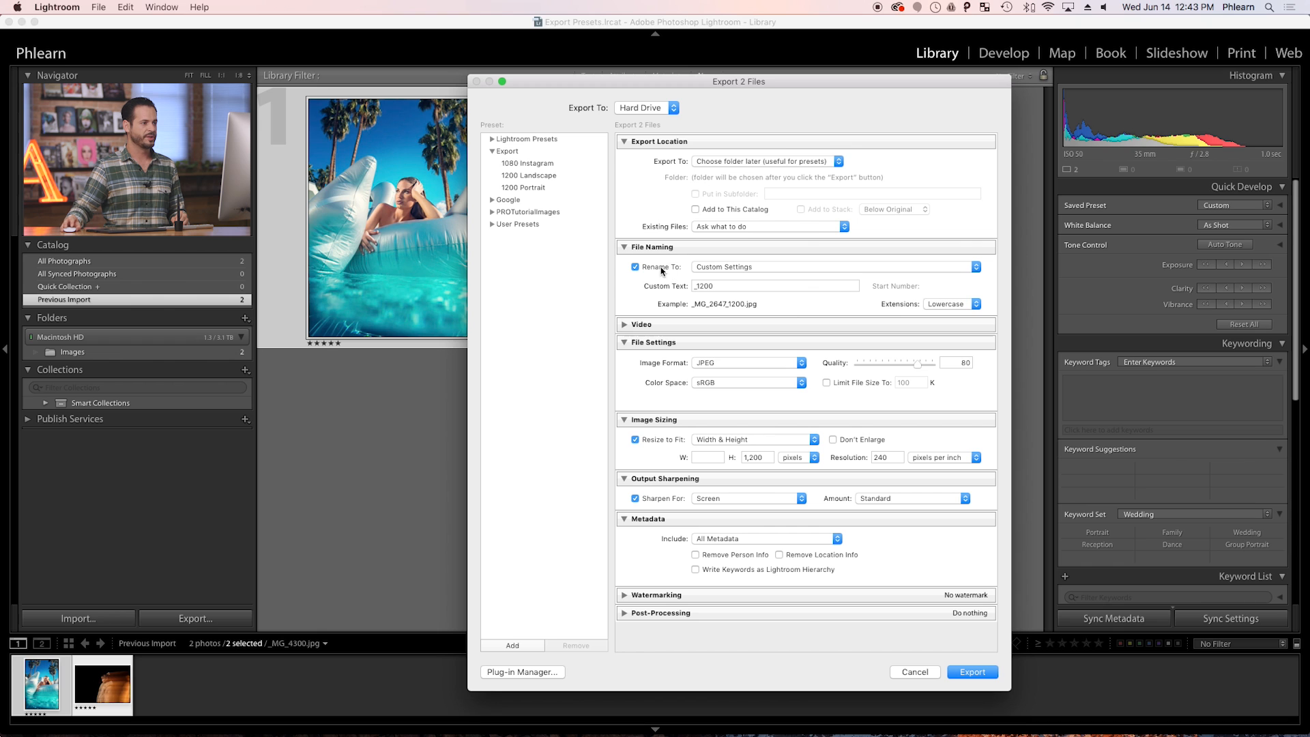
double_click(722, 289)
type("_")
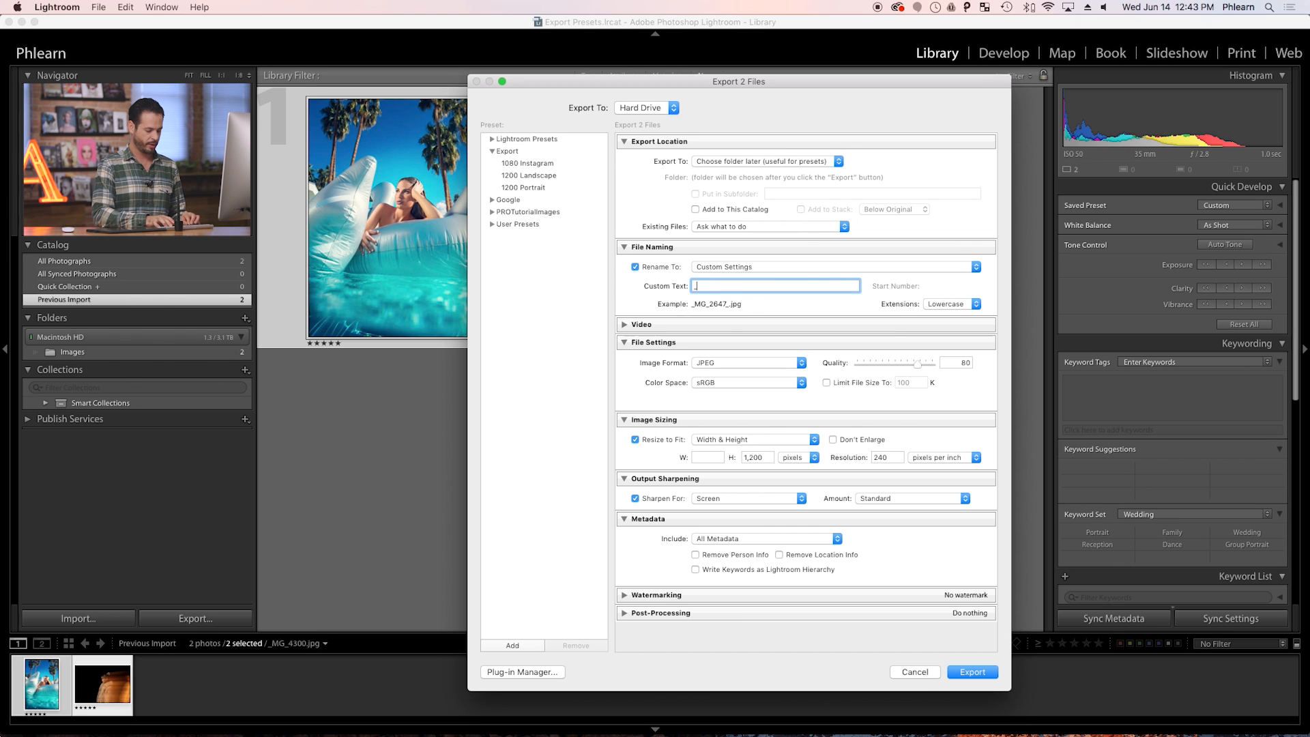
type("Full_Size")
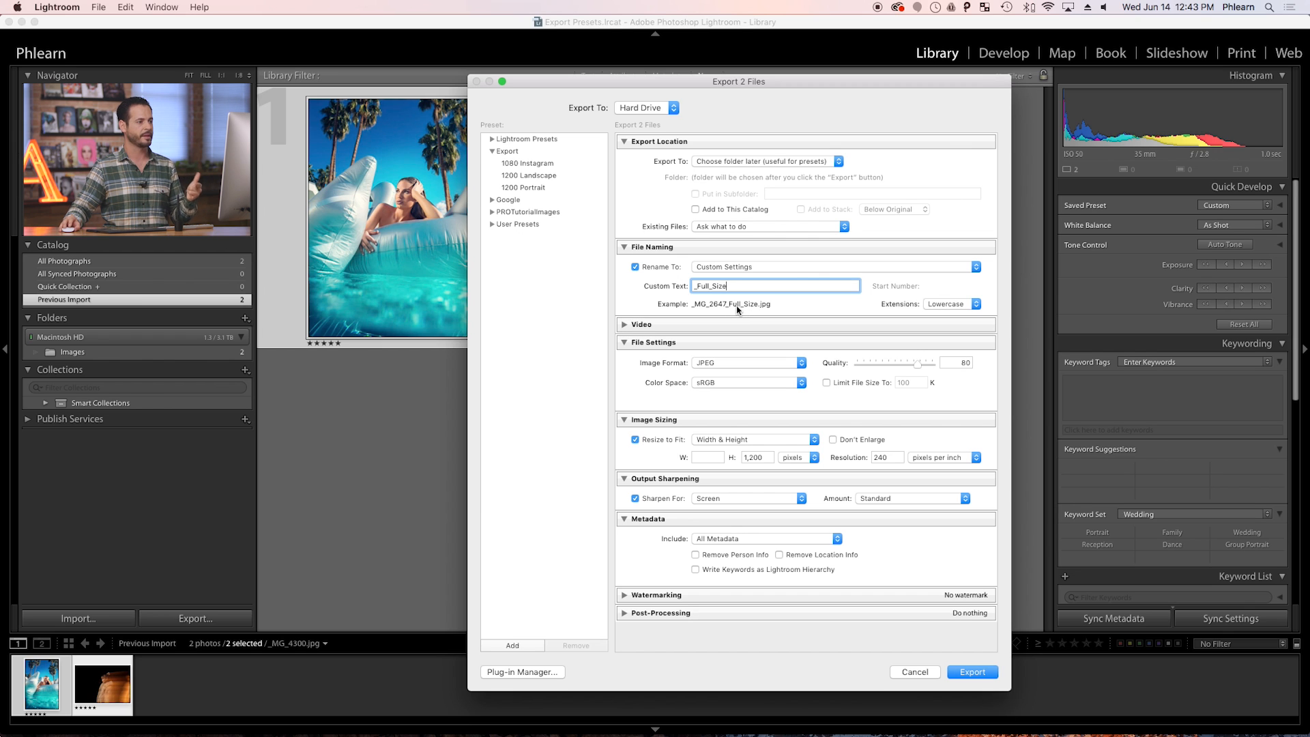
- Turn off Resize to Fit and try to save the export settings as a preset named "Full Size" in the Export folder
left_click(661, 441)
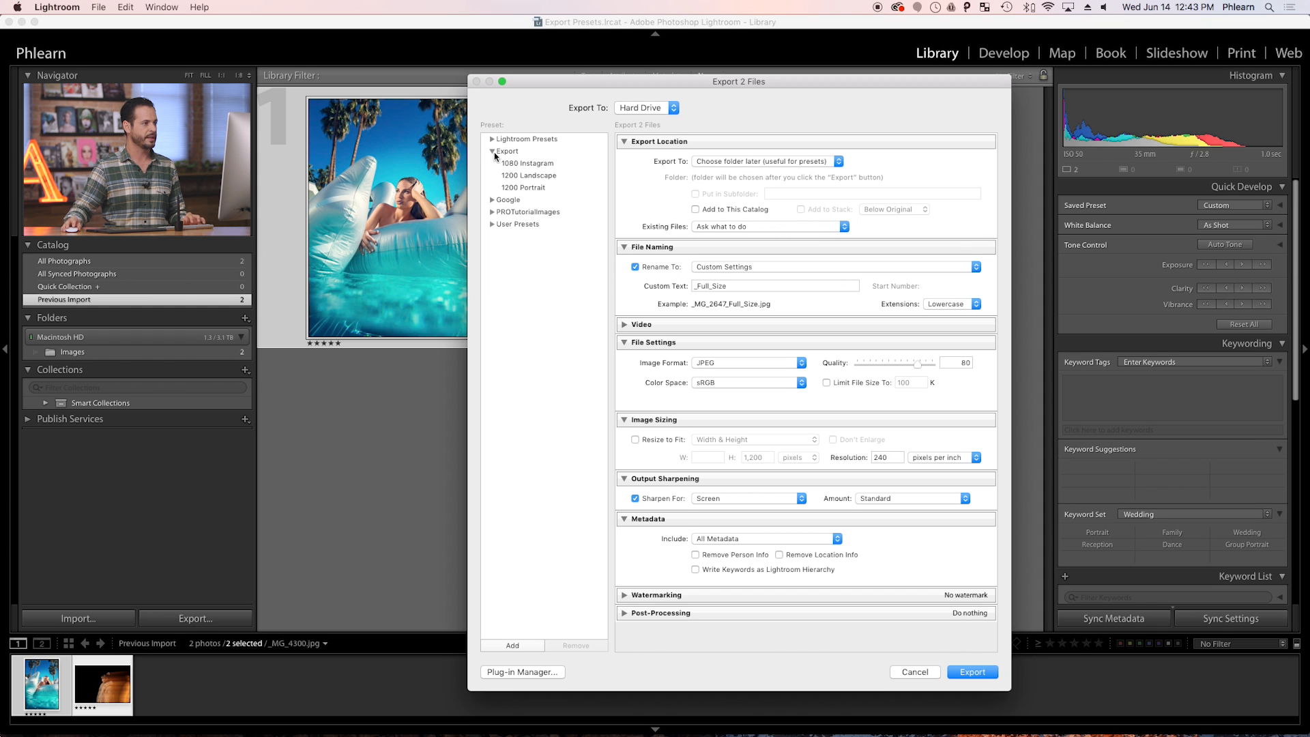
left_click(517, 645)
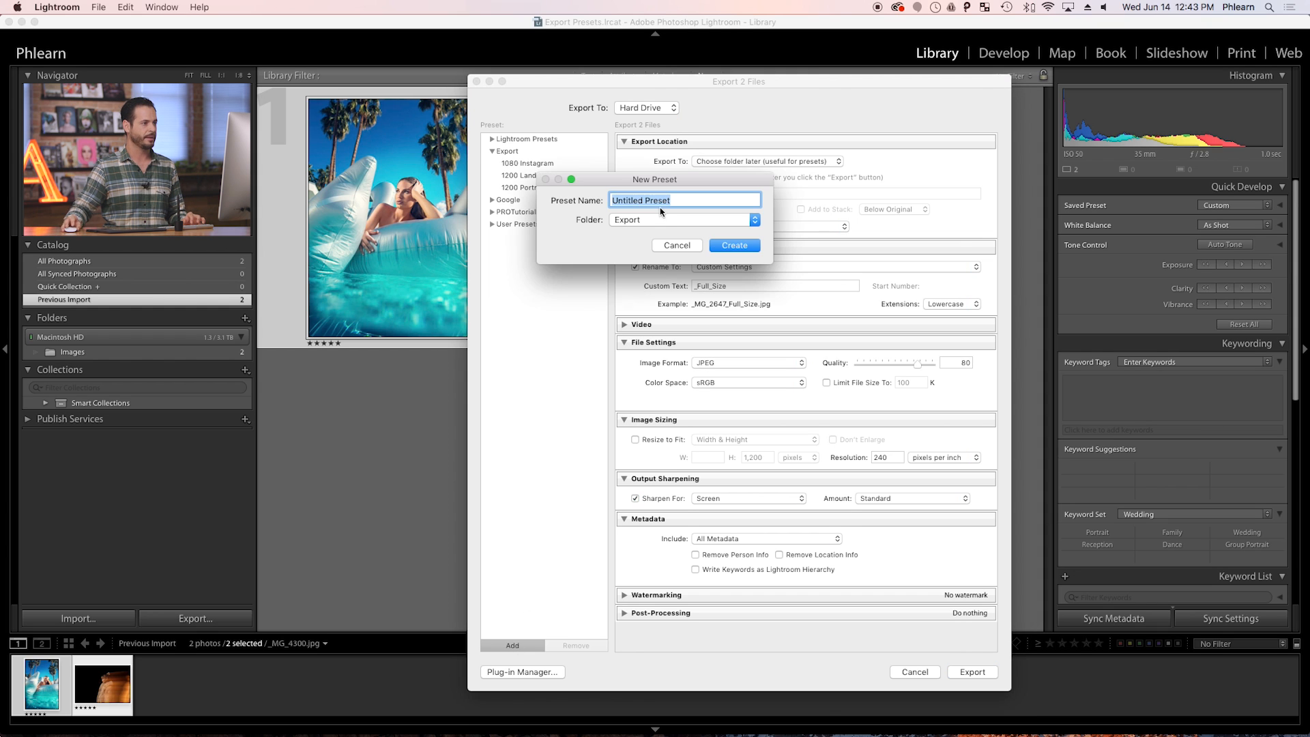
type("Full")
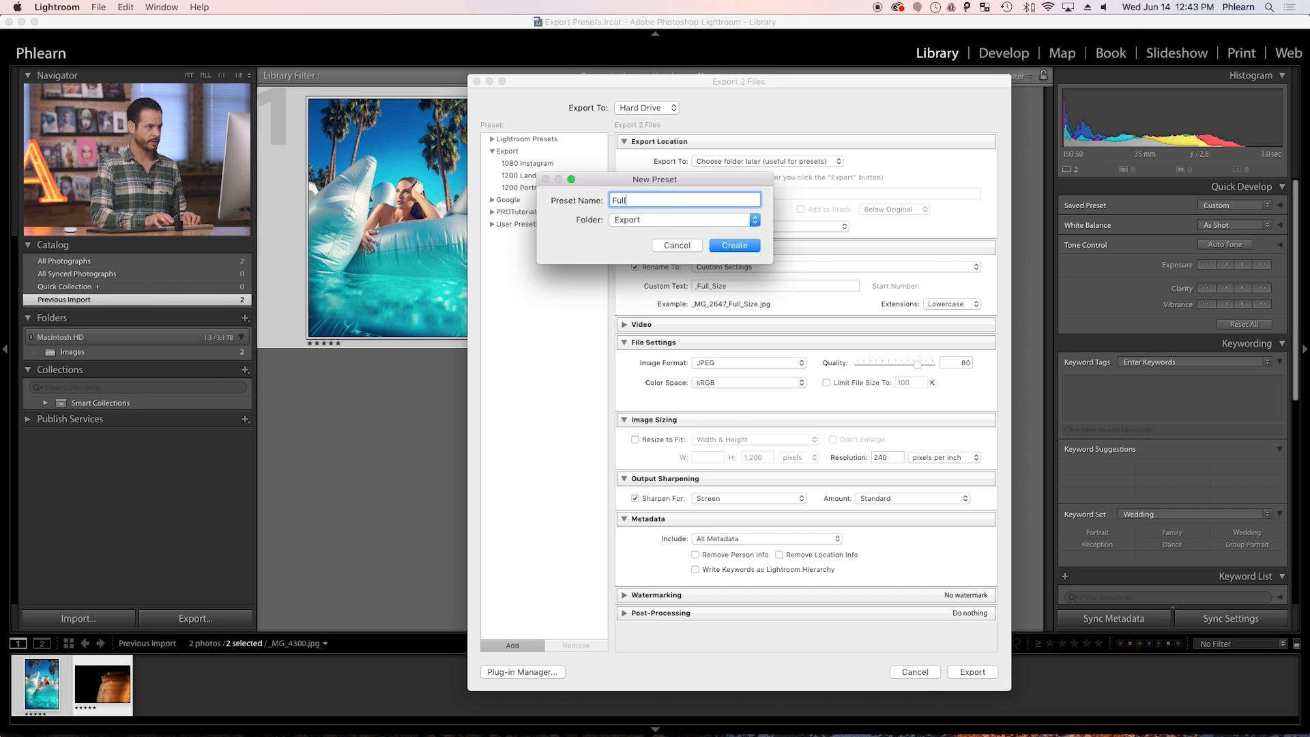
type(" Size")
left_click(741, 244)
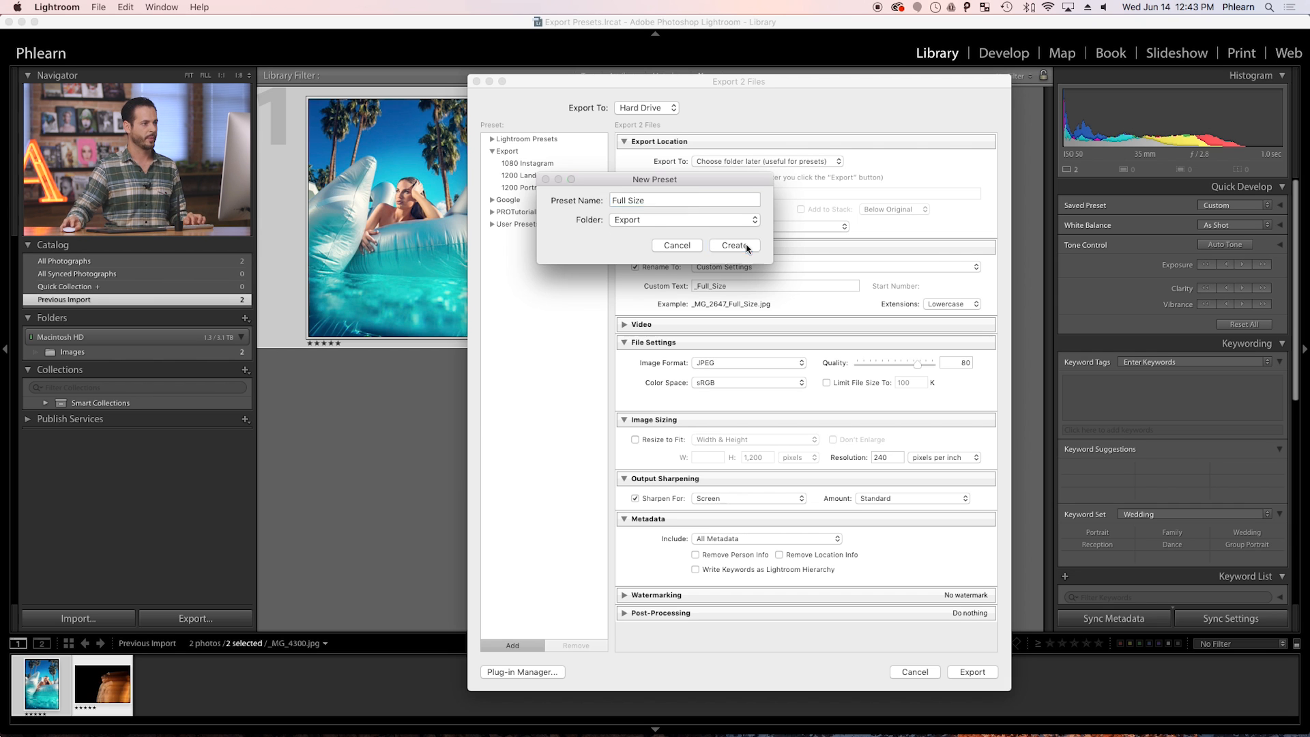
- Change the new preset's name to "FullSize" and create it in the Export folder
left_click(740, 197)
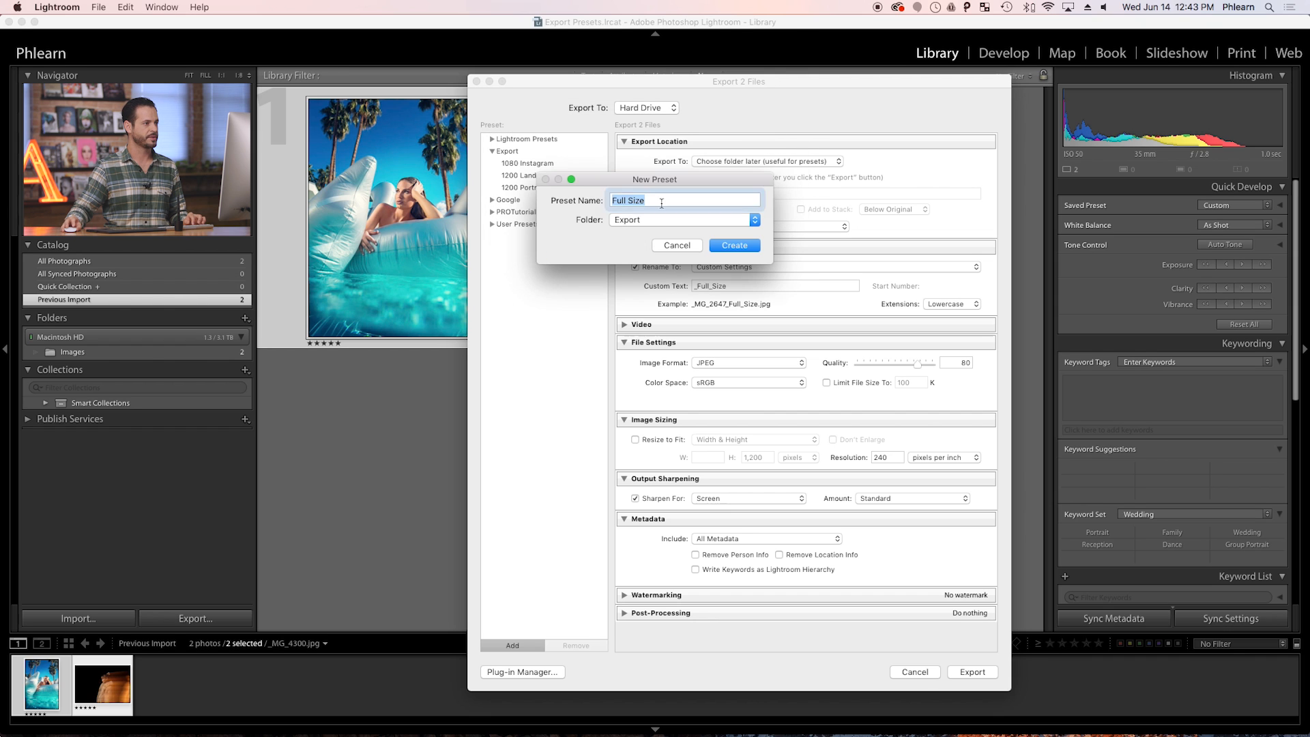
type("FullSize")
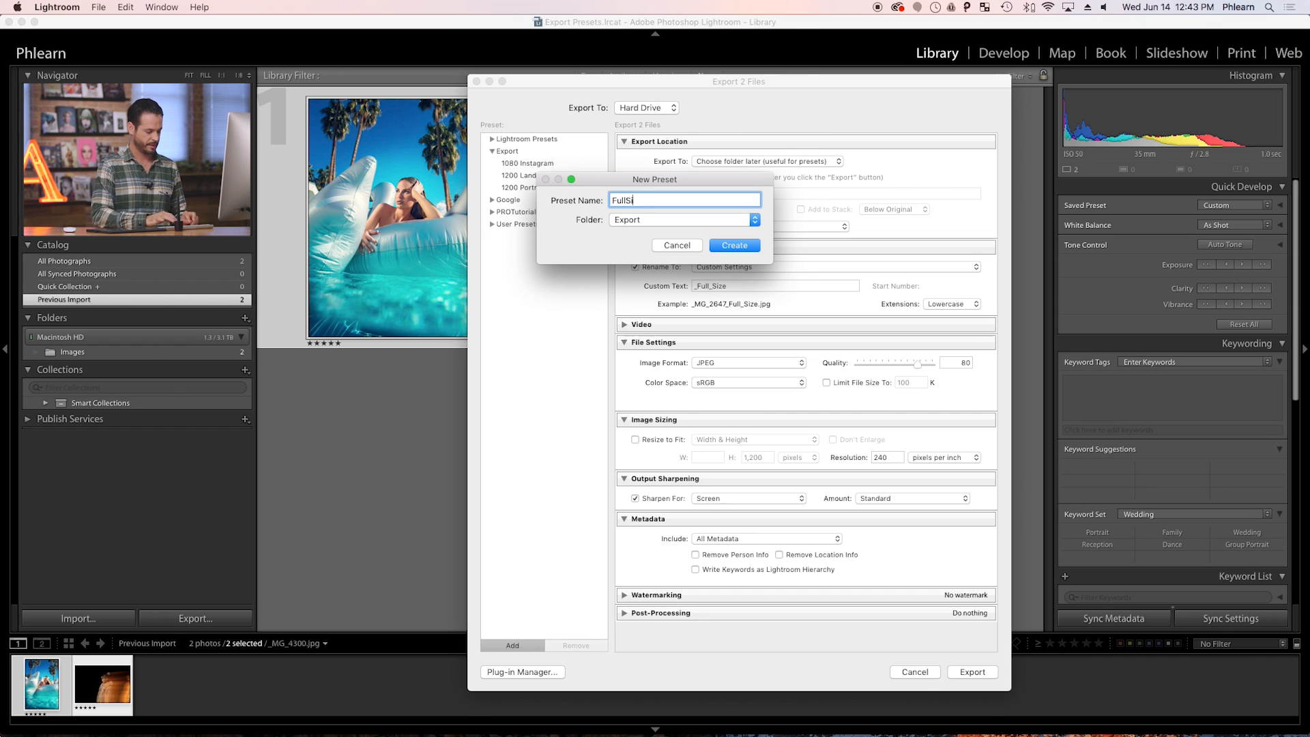
left_click(718, 247)
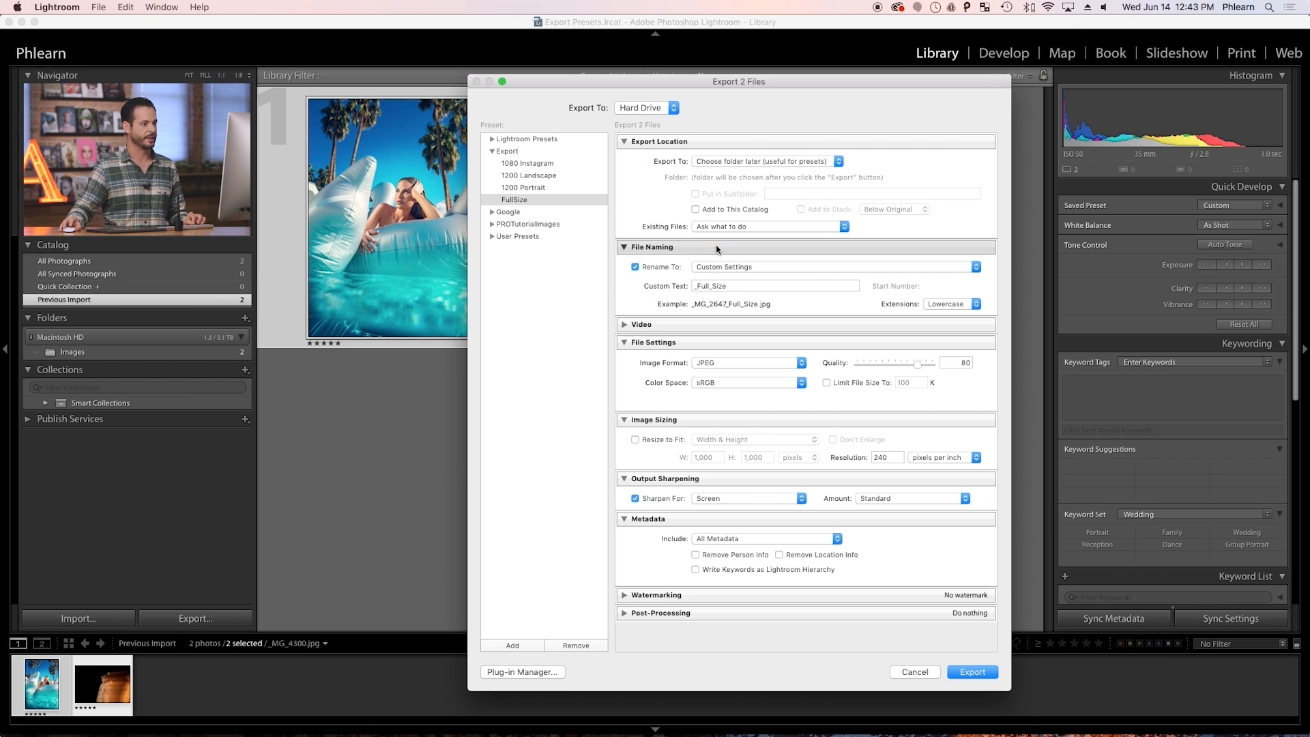
- Export both photos into Desktop > Final Image > Photography 101 > Full Size
left_click(972, 673)
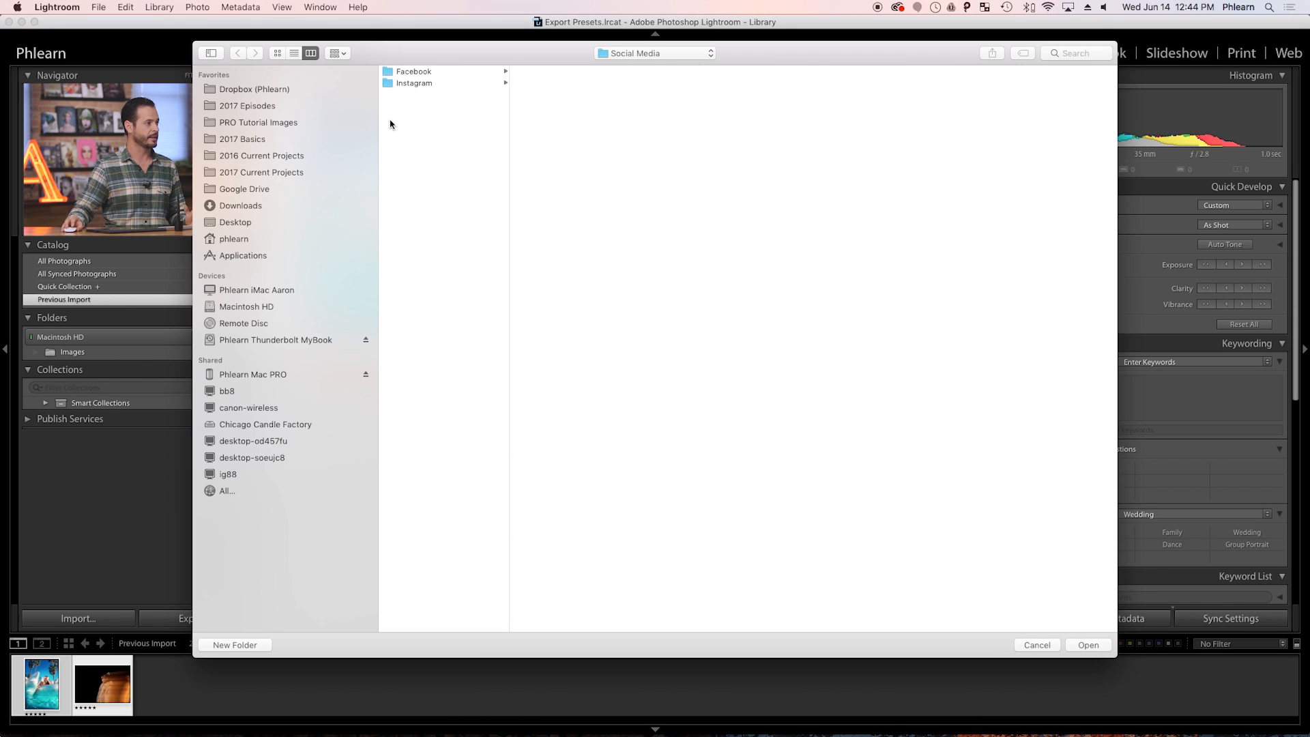
left_click(243, 224)
left_click(412, 72)
left_click(580, 72)
left_click(695, 96)
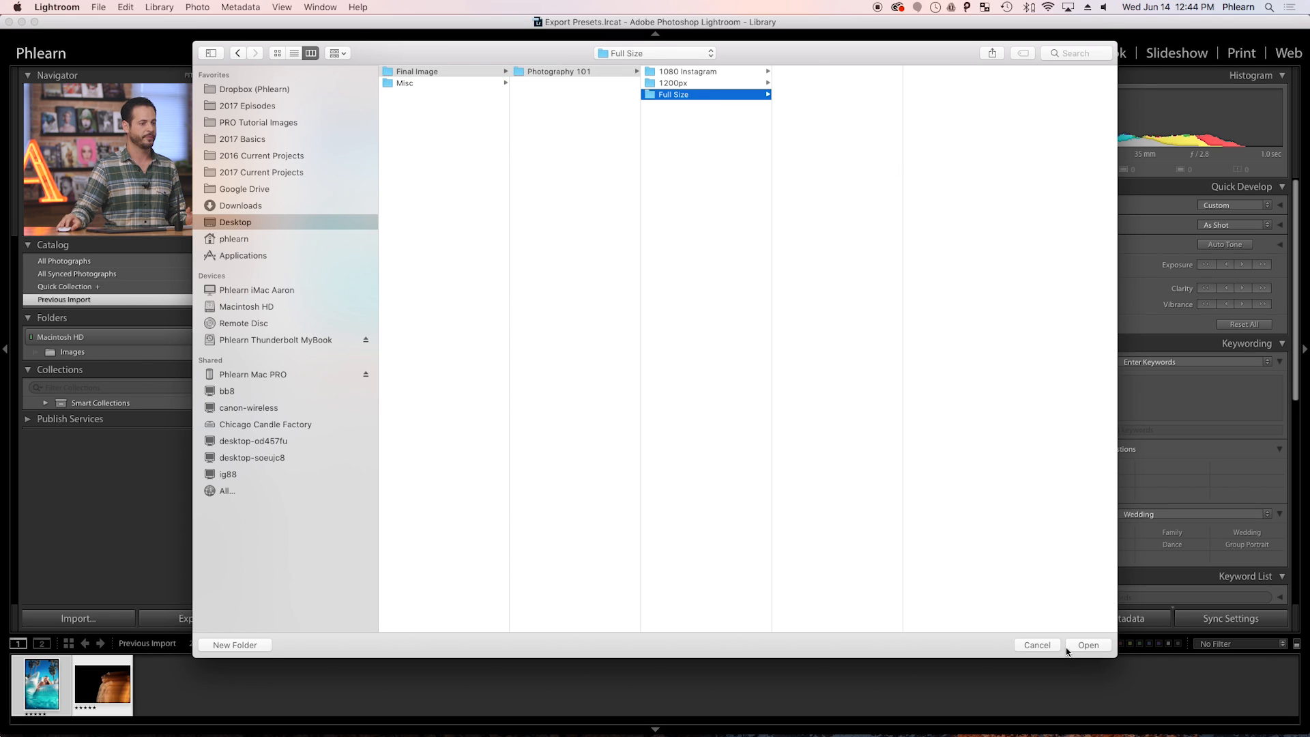
left_click(1088, 645)
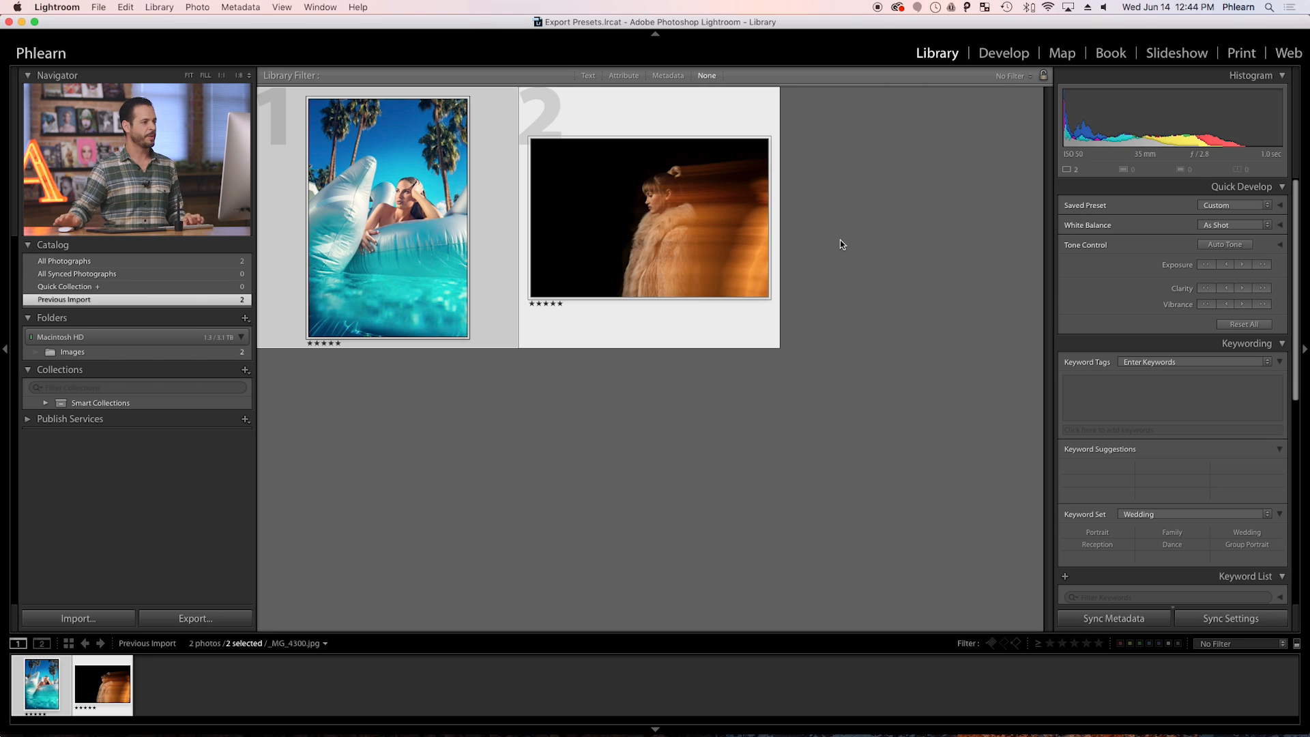
- Switch to Finder and view the full file names in Photography 101's 1080 Instagram folder
key("super+Tab")
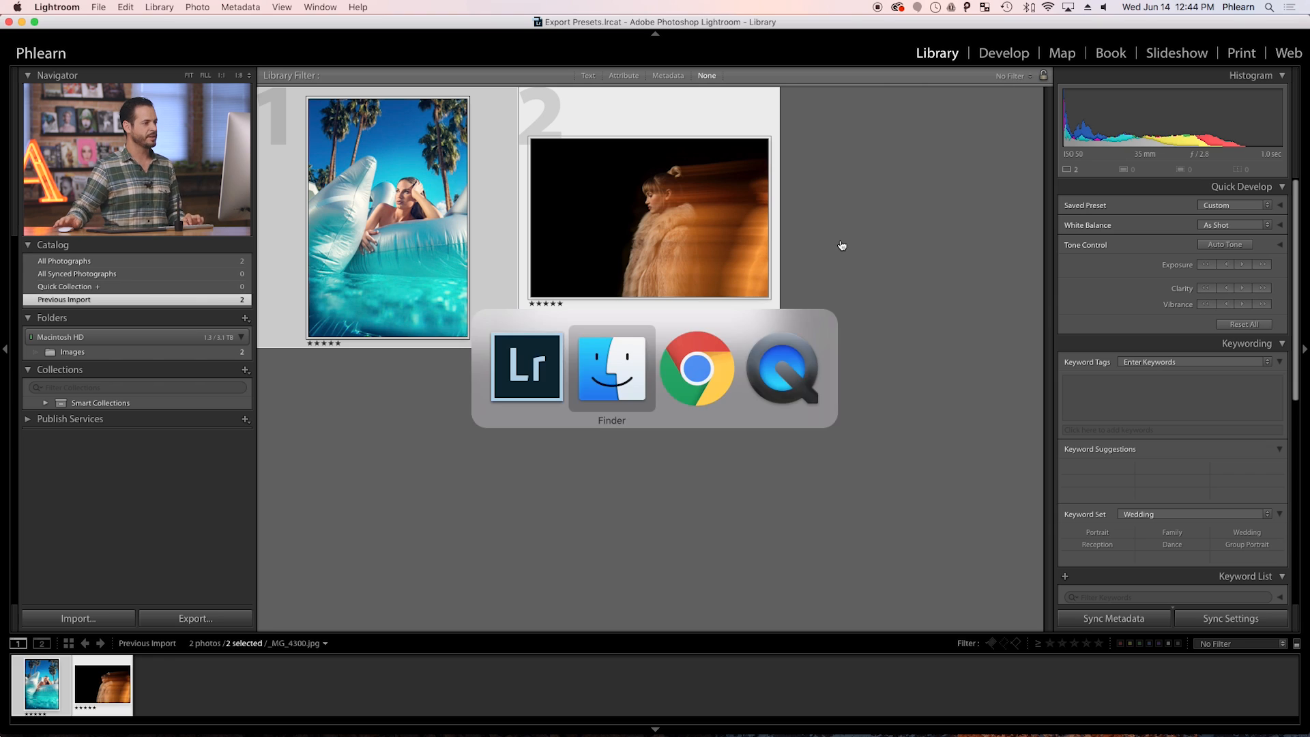
left_click(483, 201)
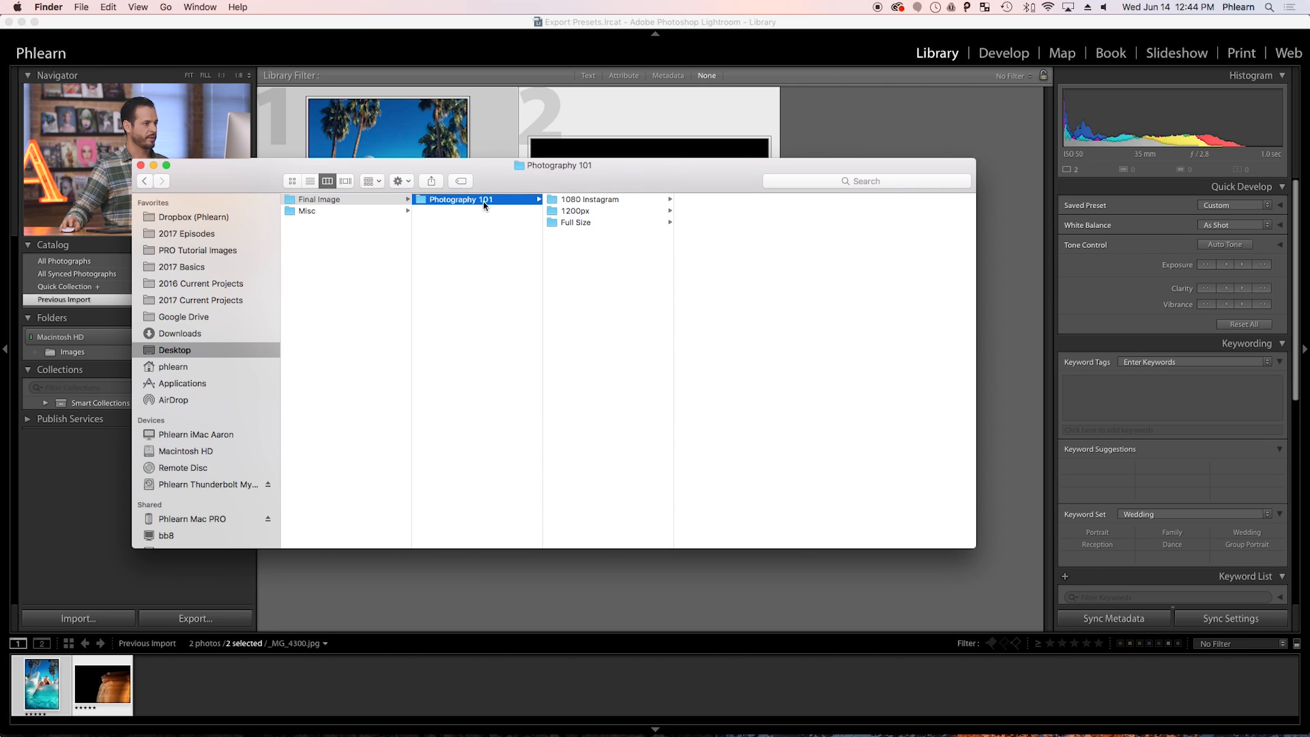
left_click(579, 200)
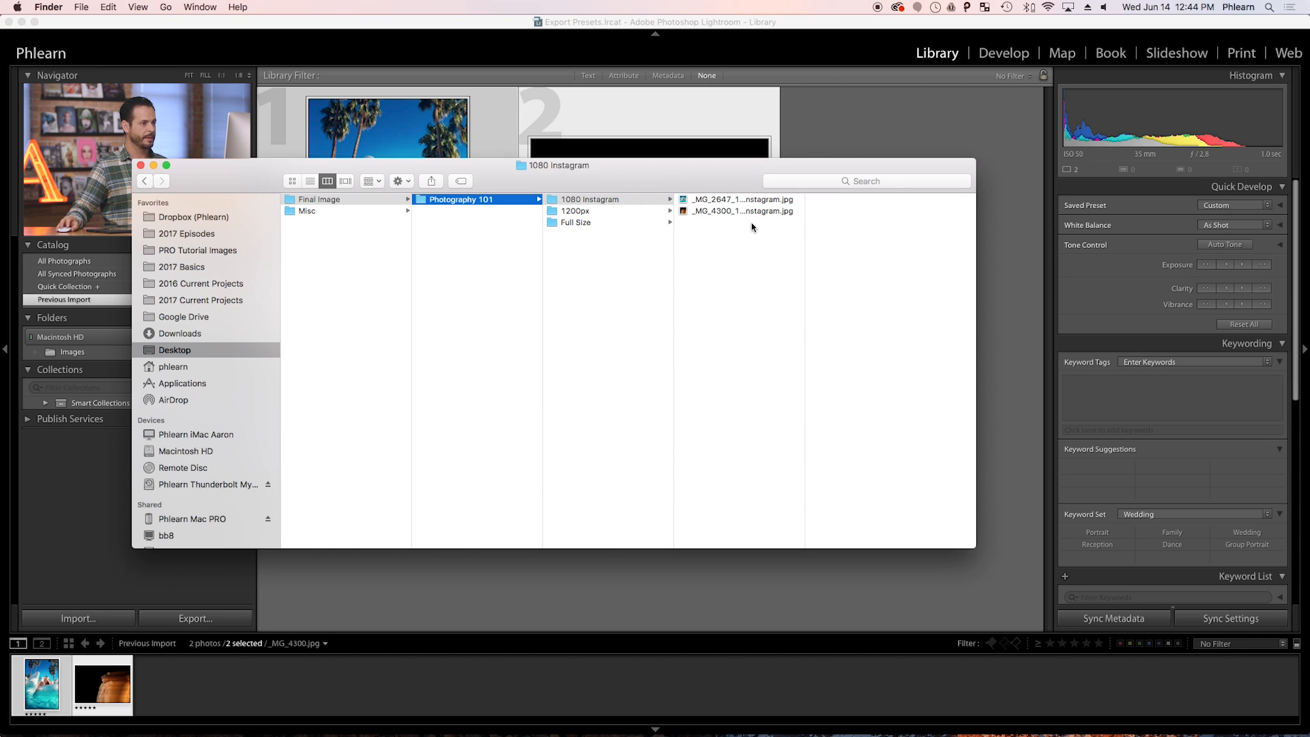
left_click_drag(805, 217, 868, 217)
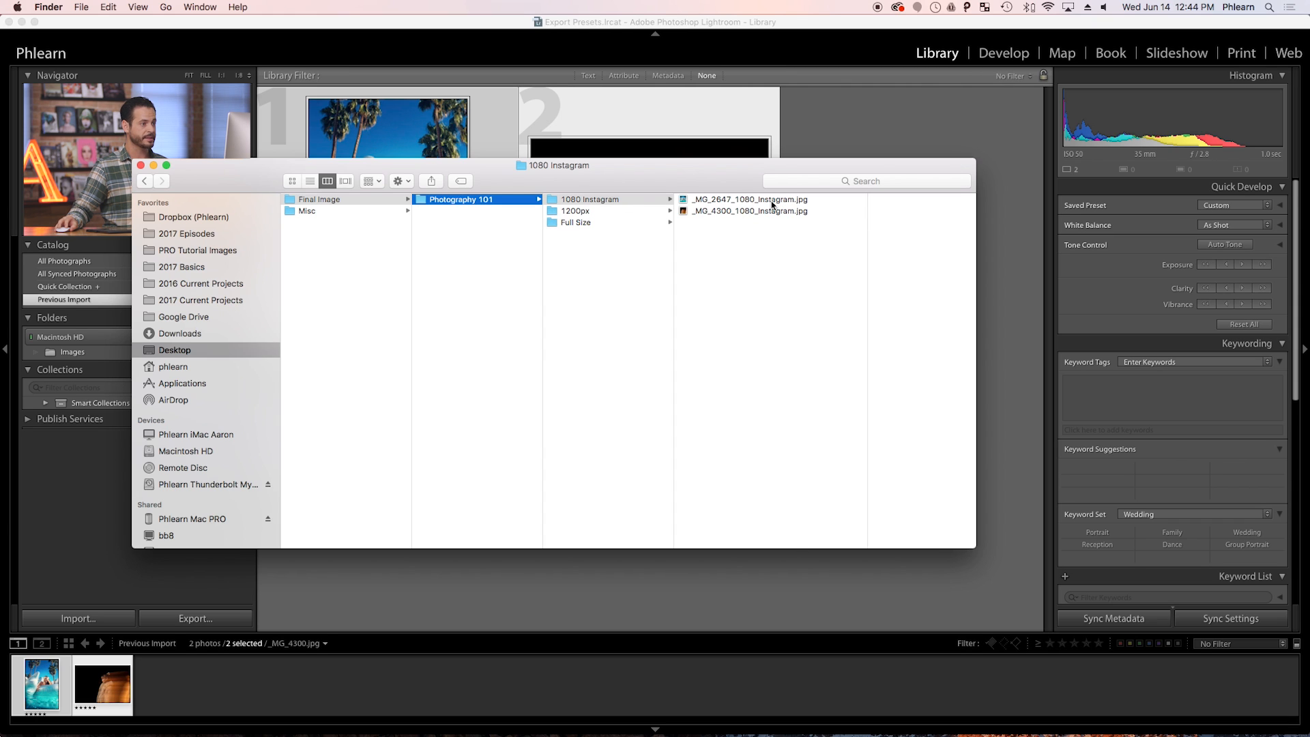
- Check the file names, previews and dimensions of both exported photos in the 1200px folder
left_click(603, 212)
left_click_drag(805, 204, 884, 208)
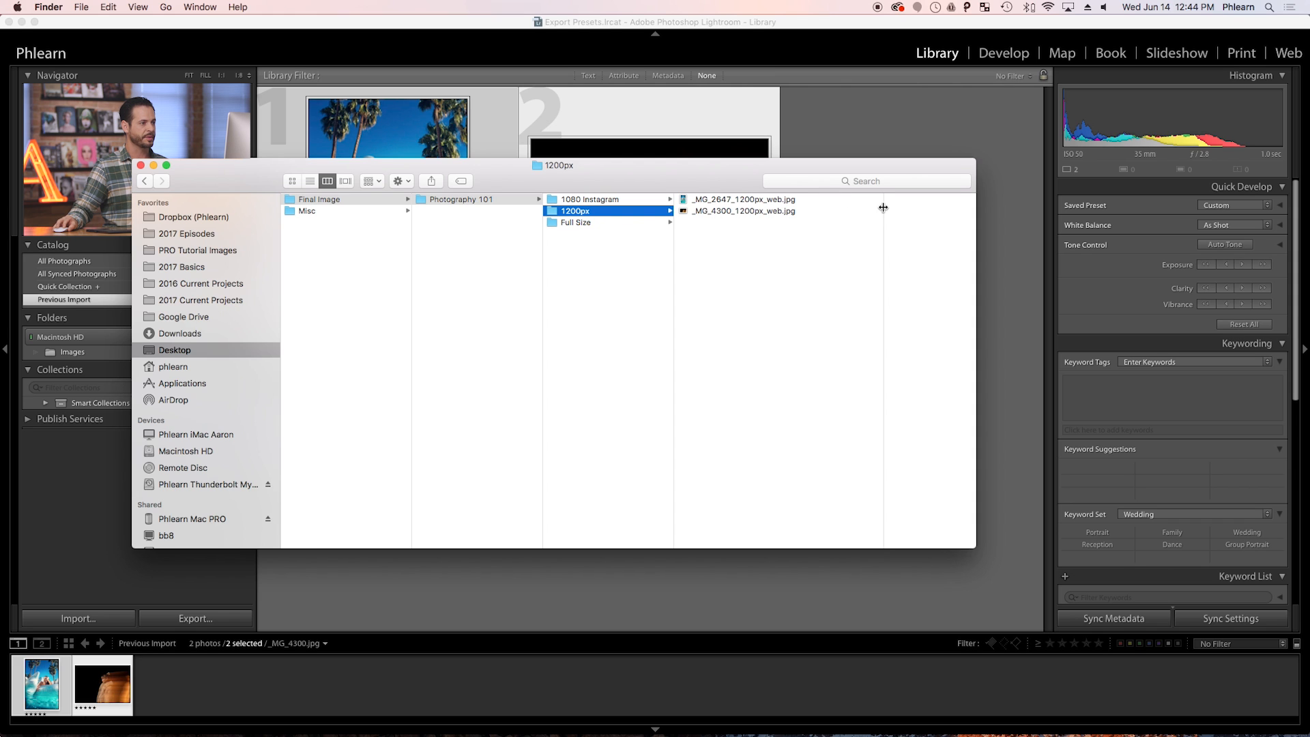
left_click(754, 200)
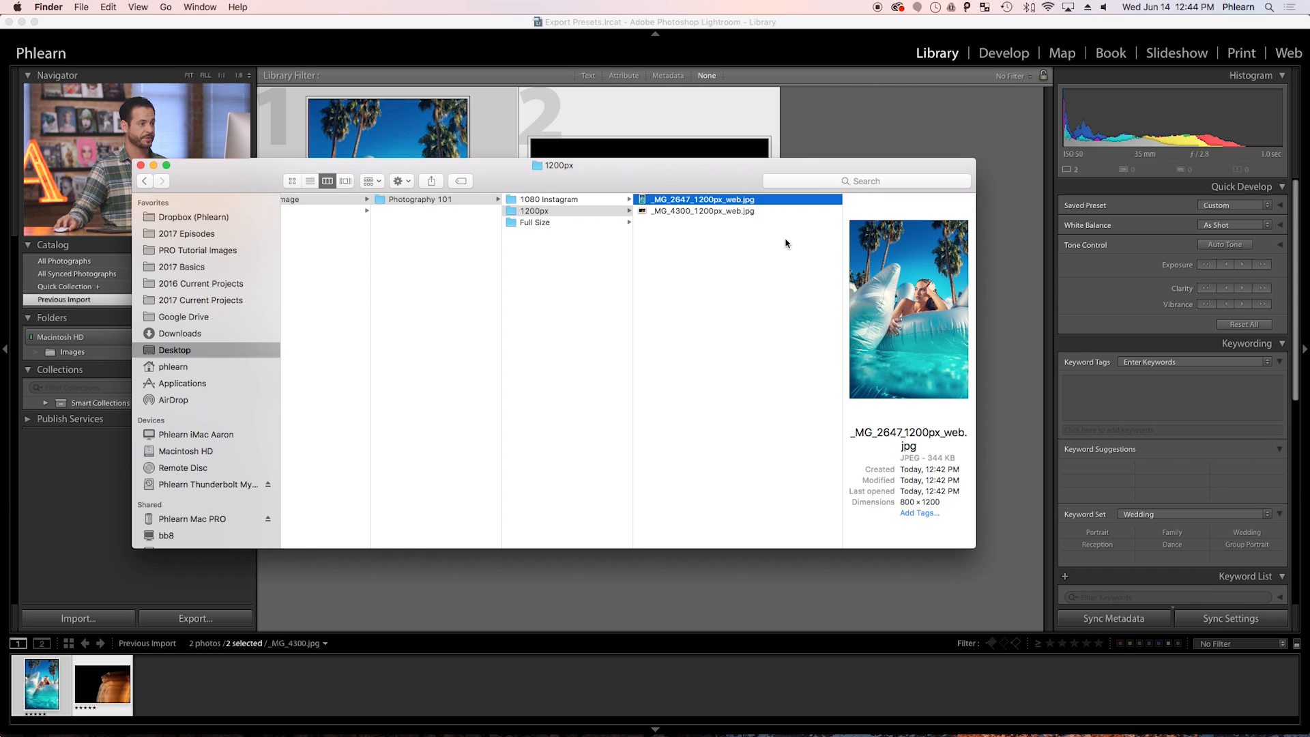
left_click(746, 212)
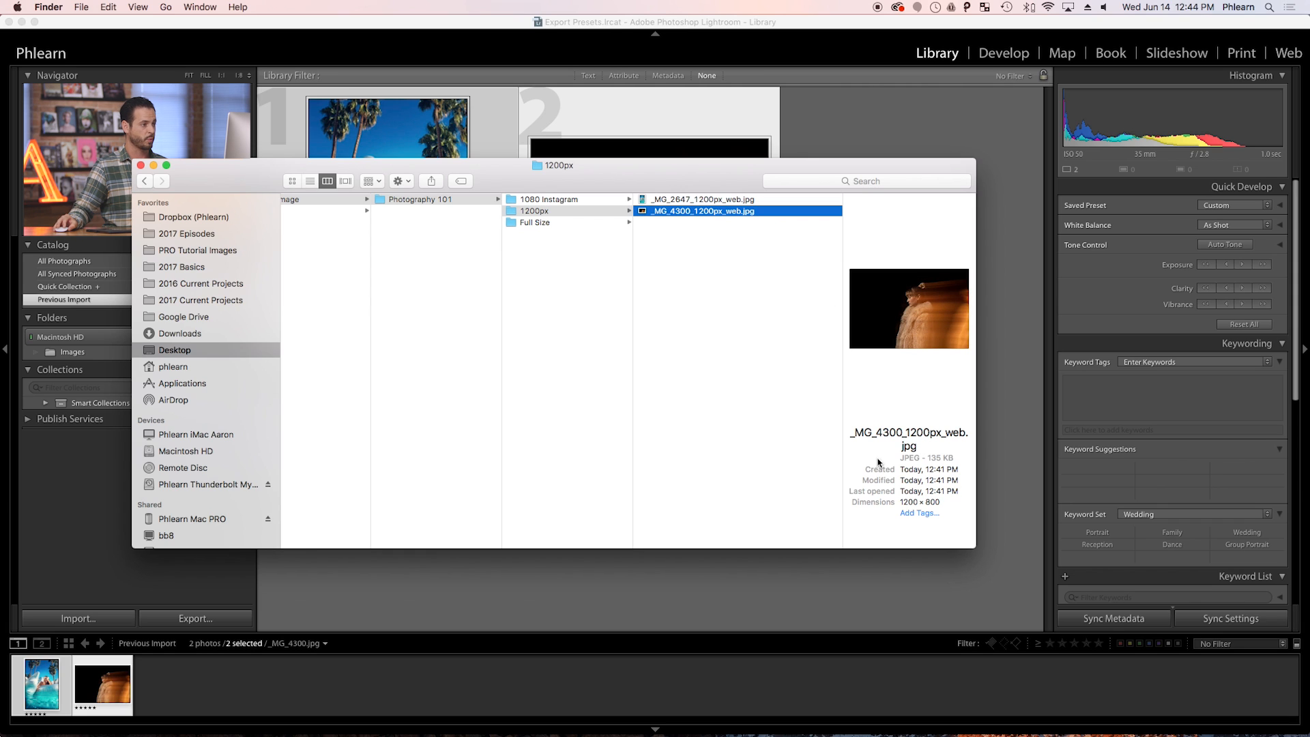
- Check the previews, file sizes and dimensions of both exported photos in the Full Size folder
left_click(595, 224)
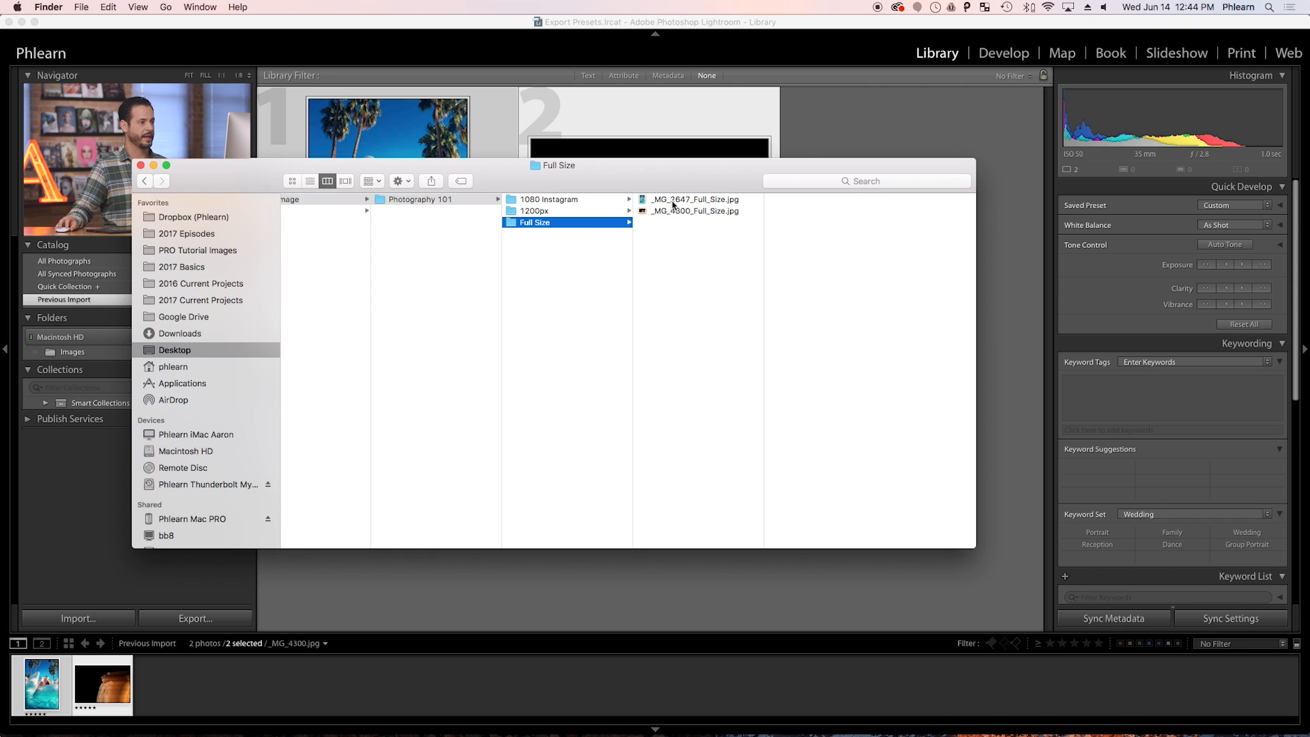
left_click(713, 200)
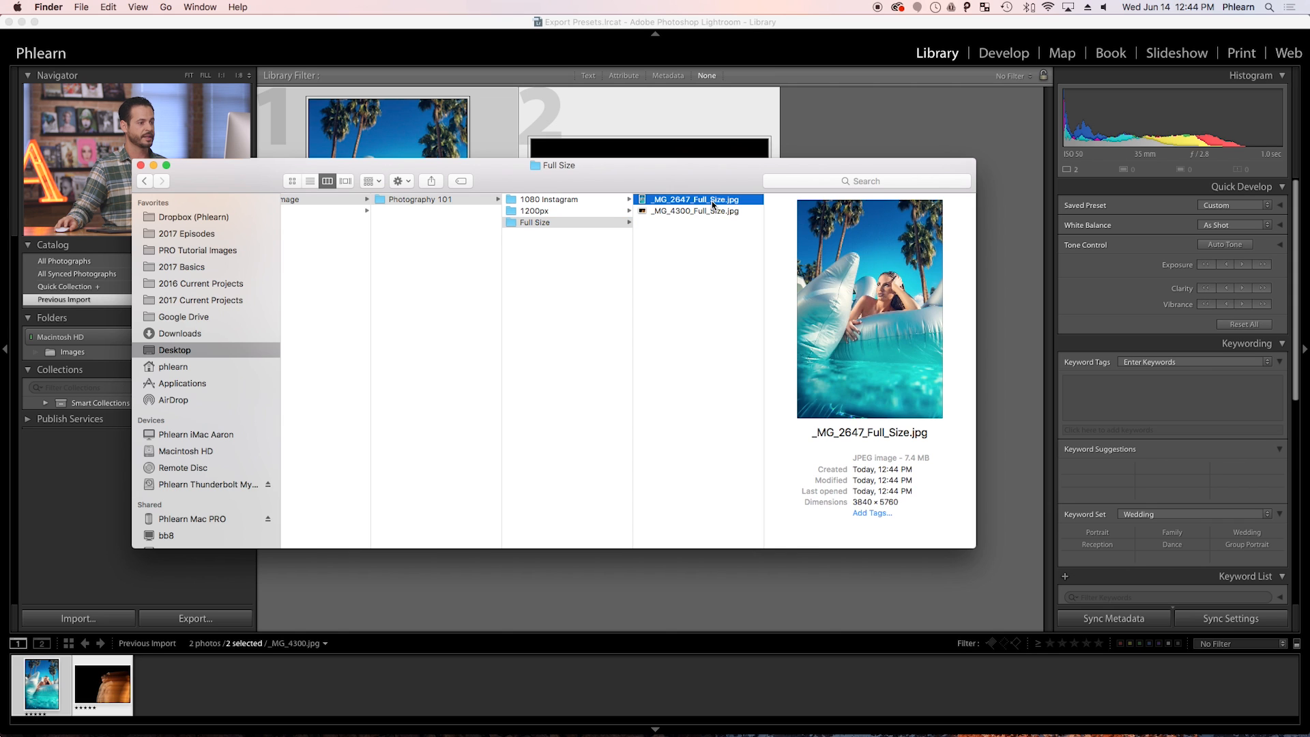
left_click(713, 211)
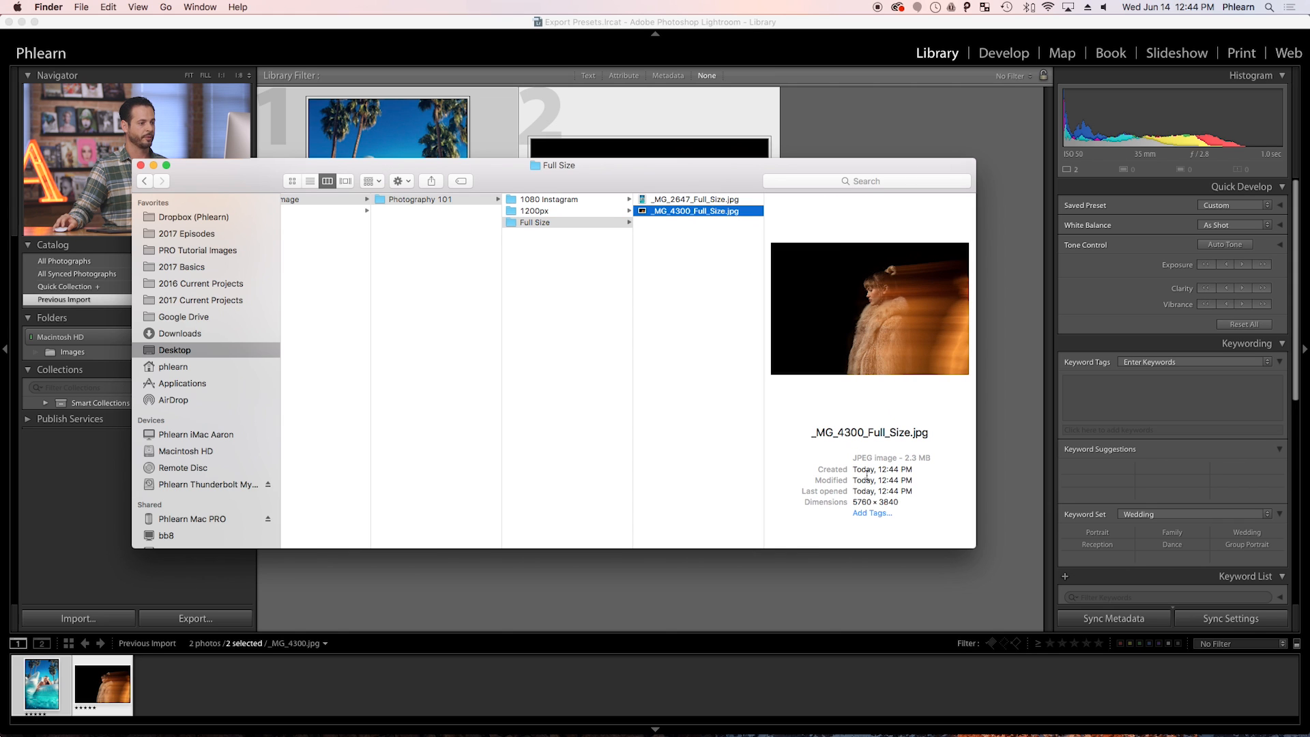
left_click(697, 307)
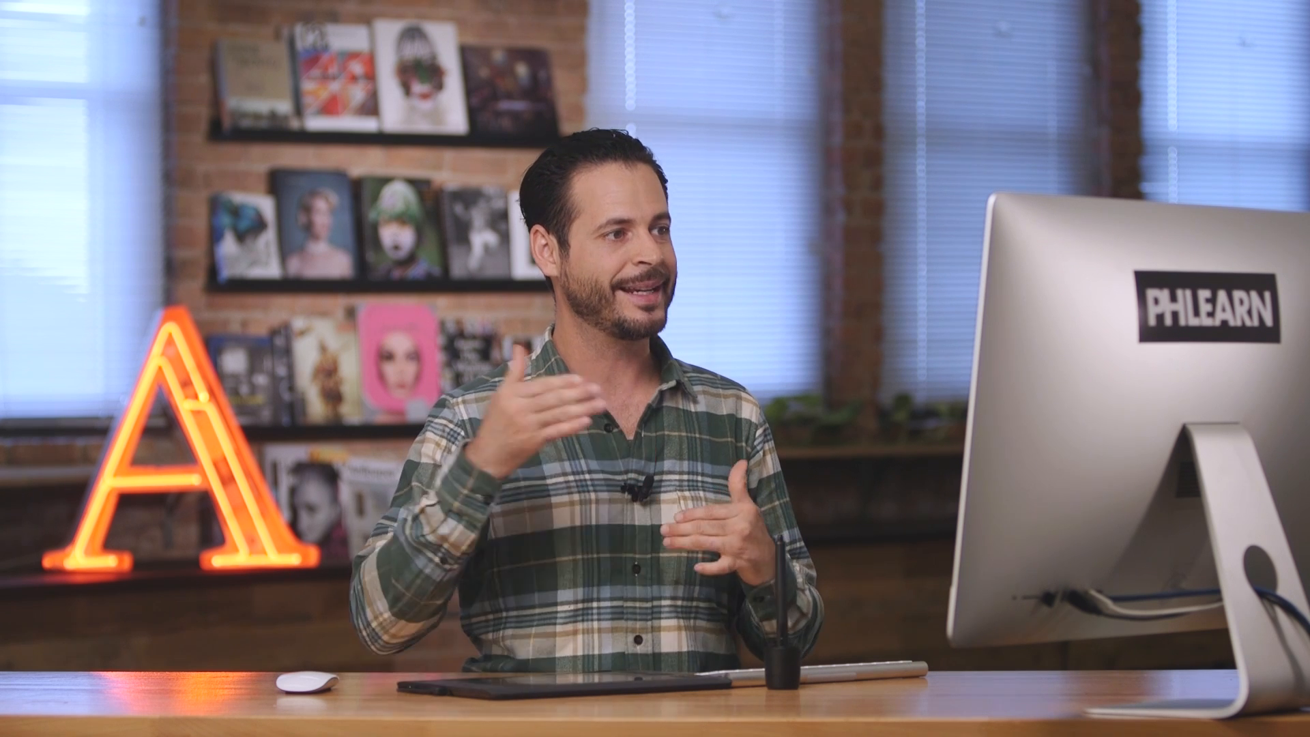